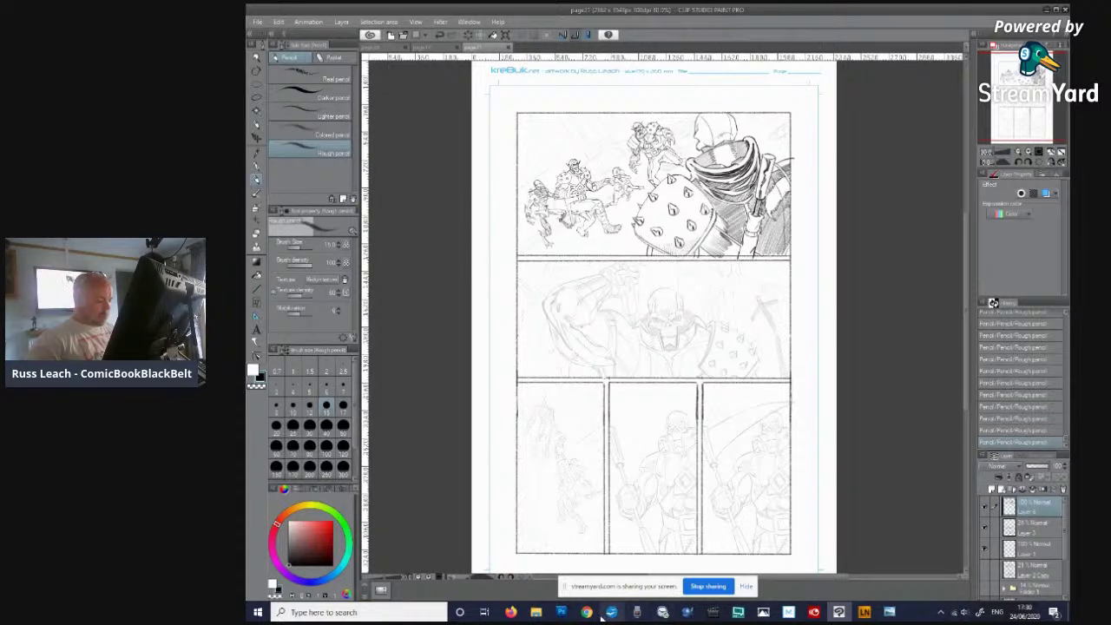
# Step: Switch to the StreamYard browser window and stop the current screen share
pyautogui.moveTo(588, 606)
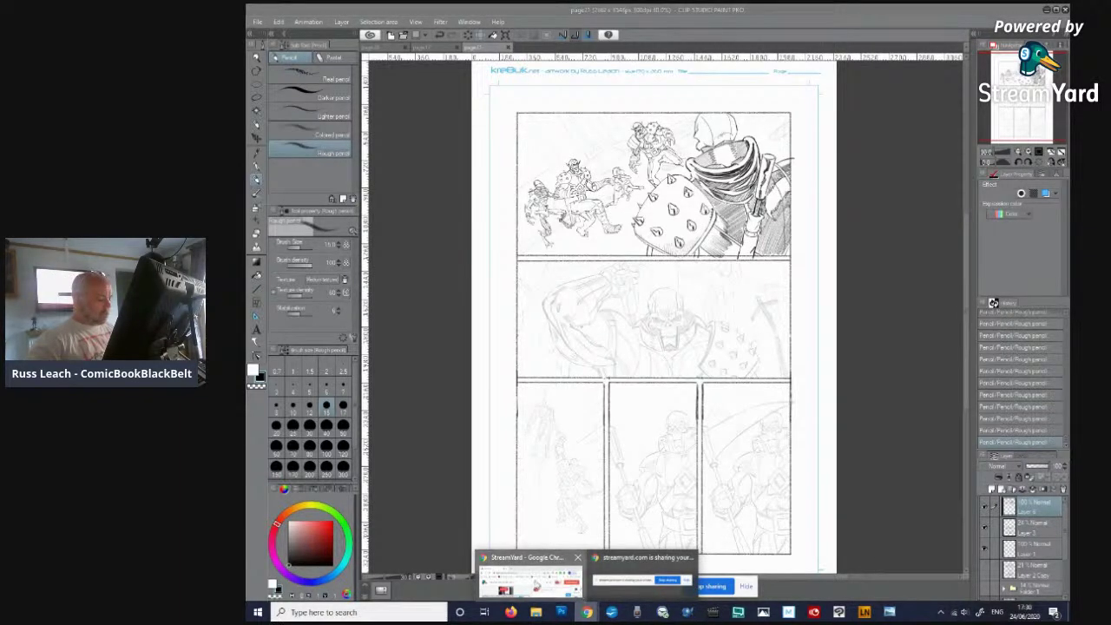
pyautogui.click(556, 580)
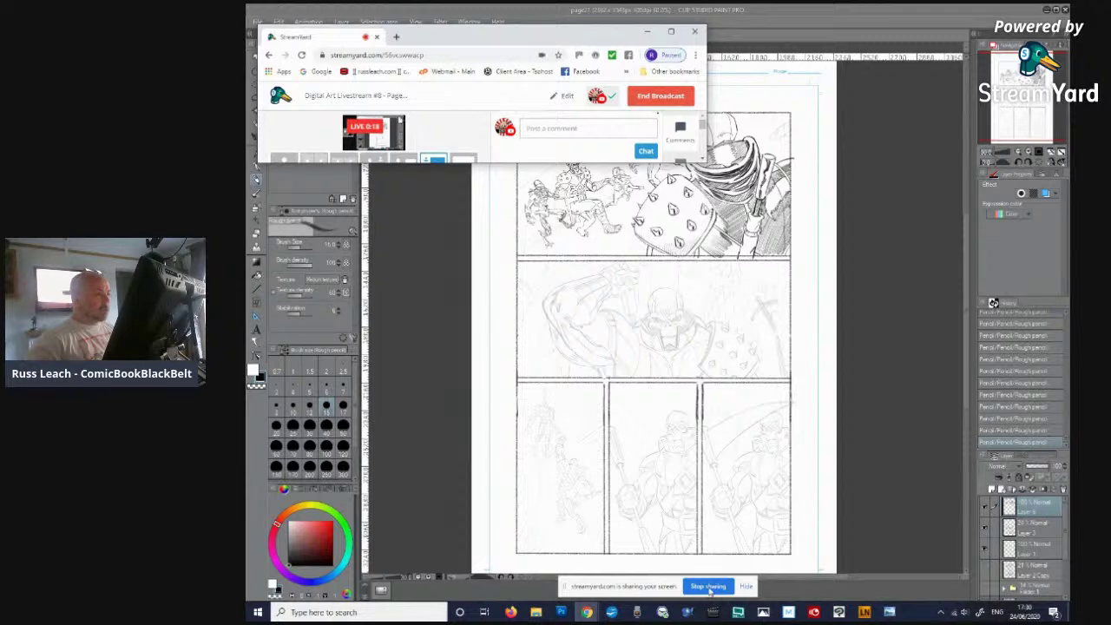
pyautogui.click(709, 587)
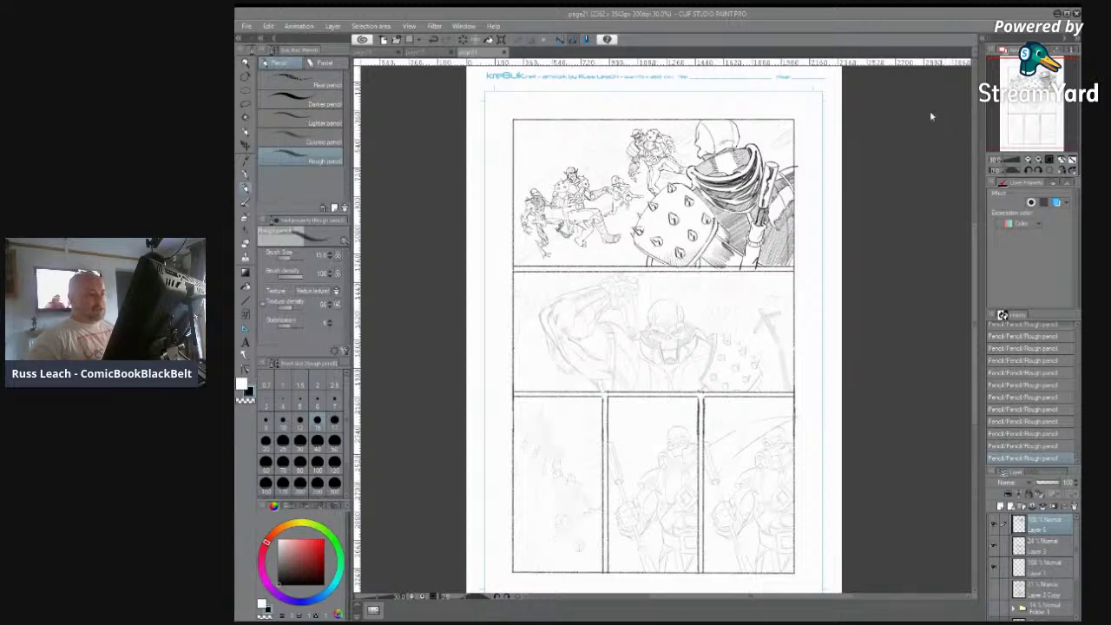
pyautogui.click(887, 311)
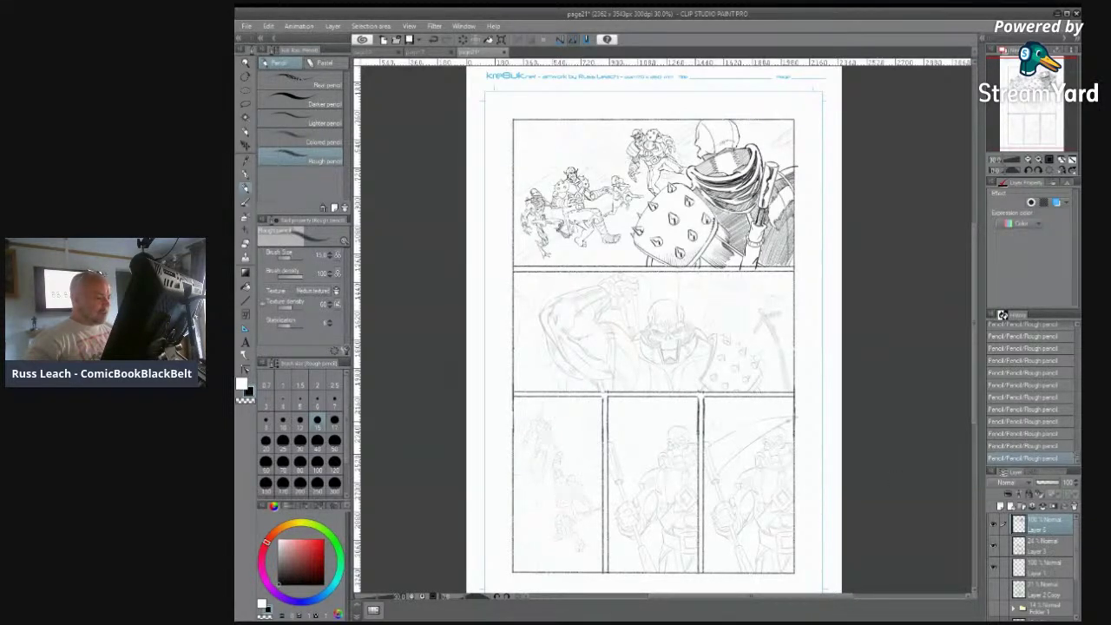
# Step: Bring up the page17 document, reset its canvas rotation to upright, and examine the pencilled panels over the whole page
pyautogui.scroll(1, 786, 436)
pyautogui.scroll(2, 709, 414)
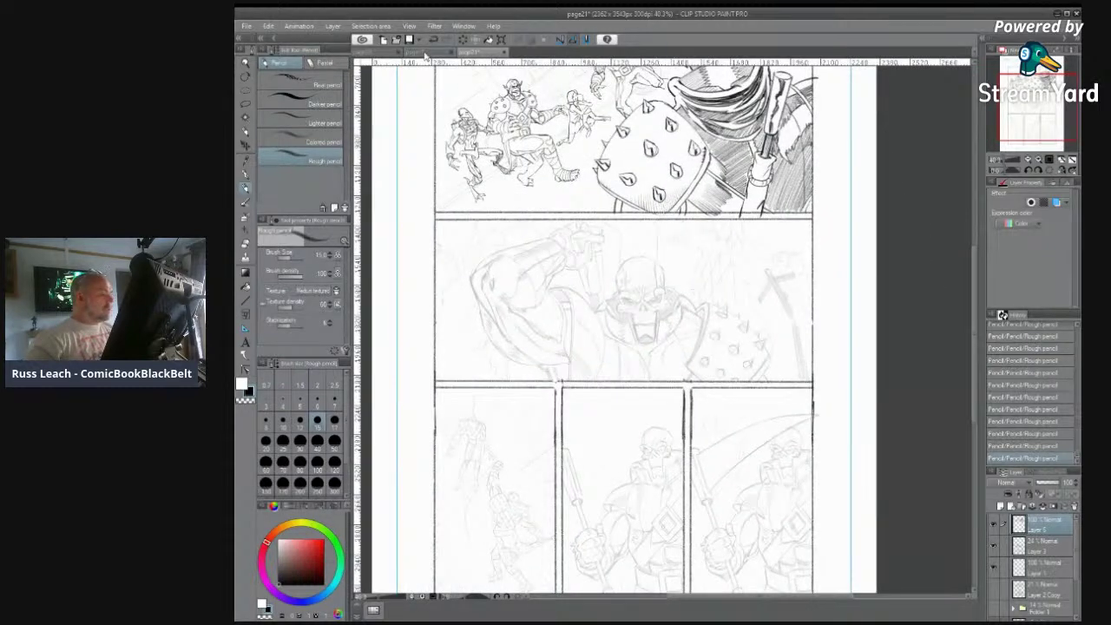
pyautogui.click(424, 53)
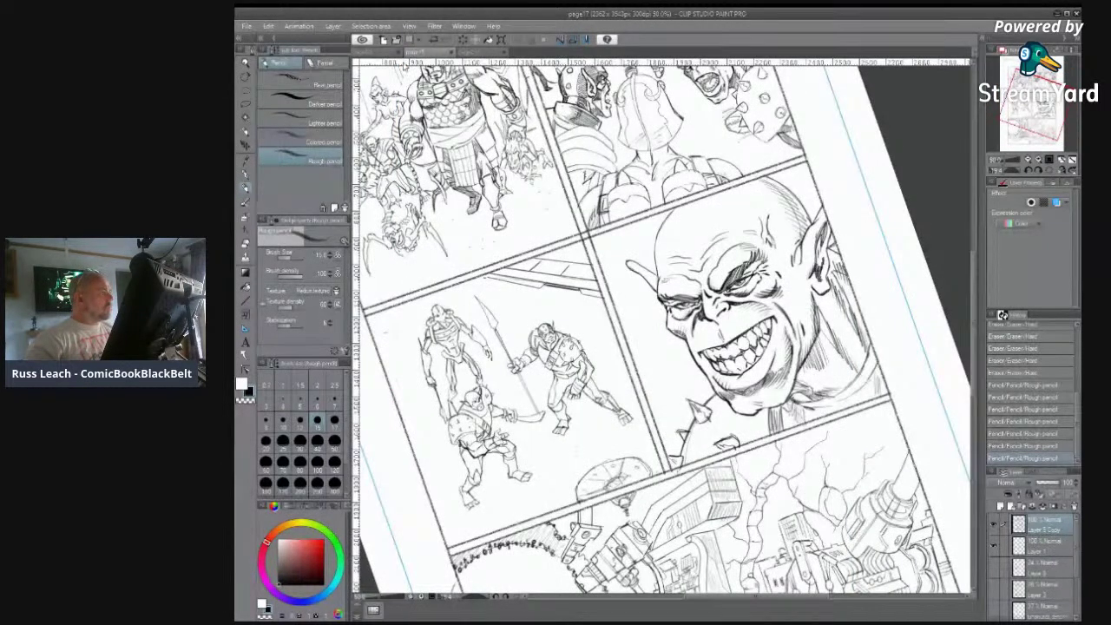
pyautogui.doubleClick(244, 79)
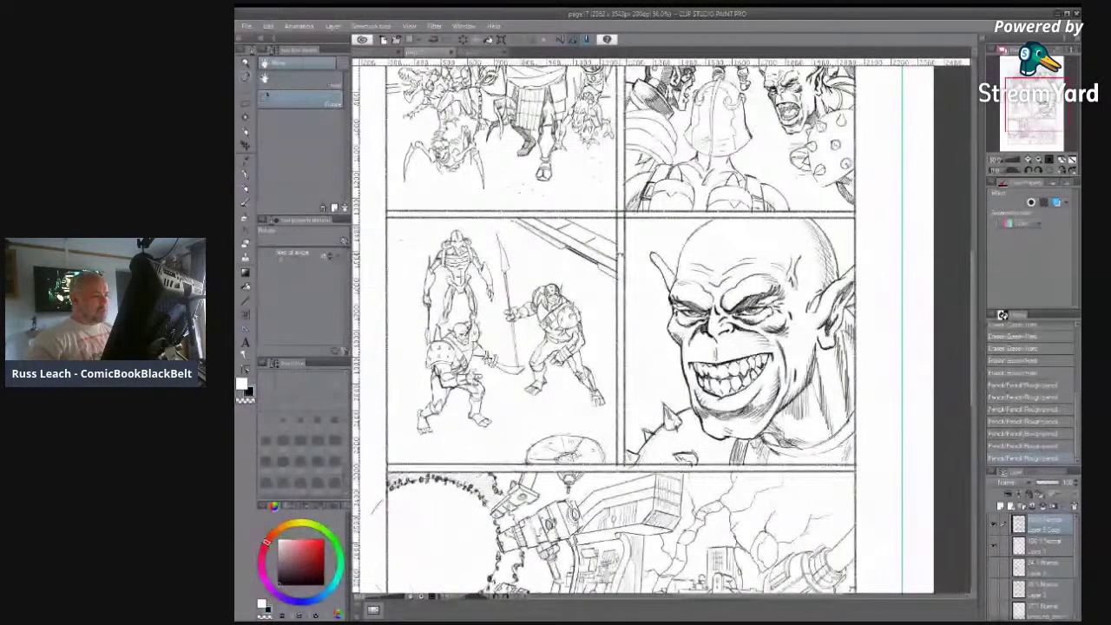
pyautogui.scroll(-4, 621, 258)
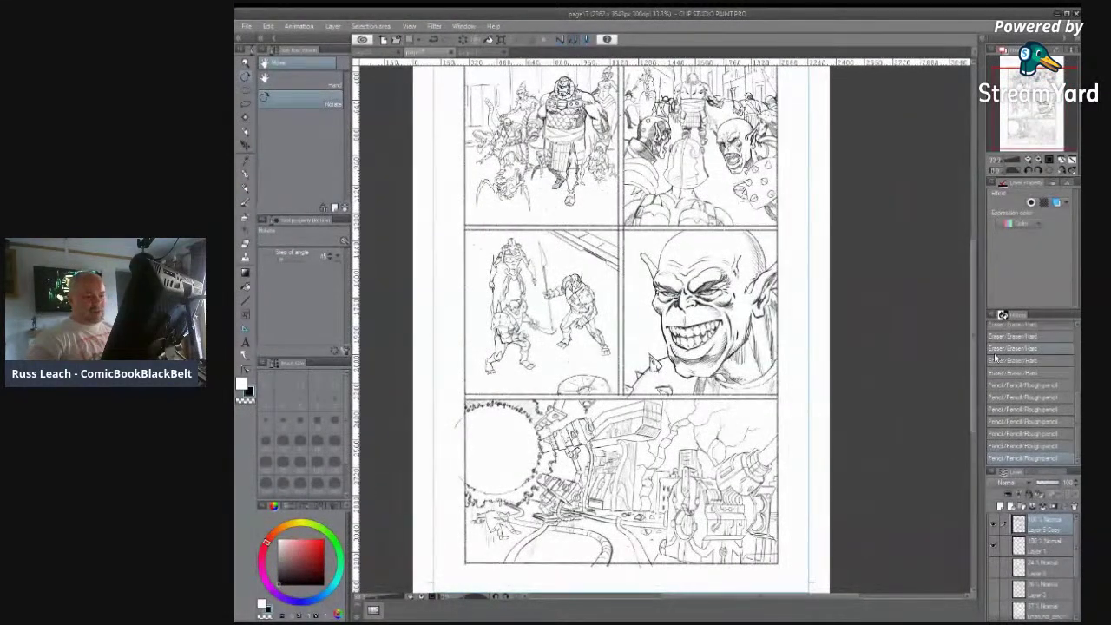
pyautogui.moveTo(973, 368); pyautogui.dragTo(971, 347)
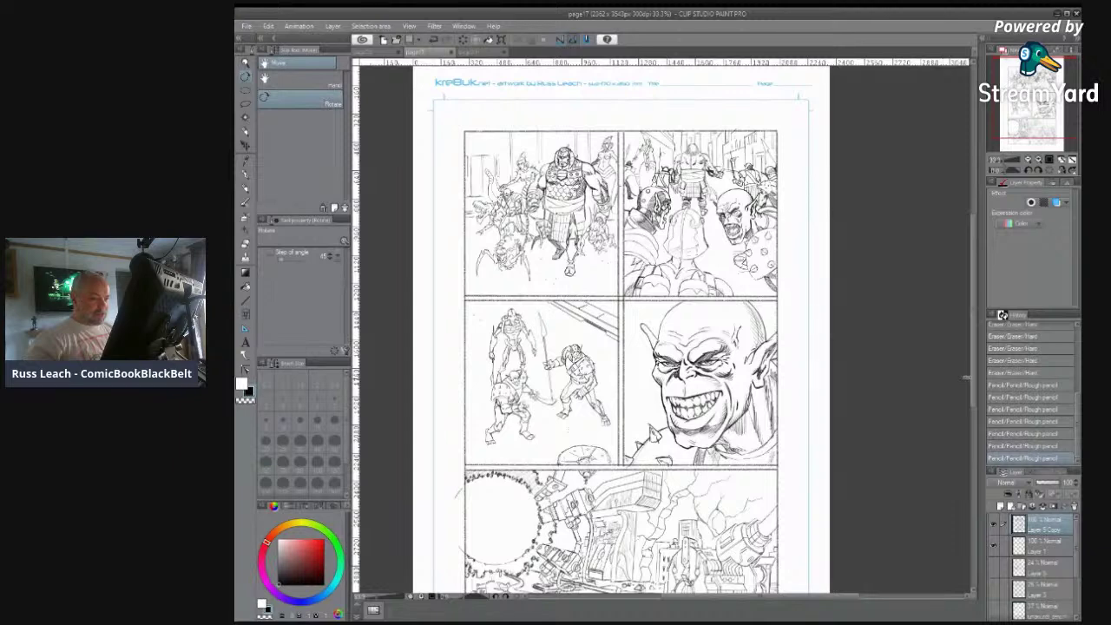
pyautogui.scroll(-3, 973, 385)
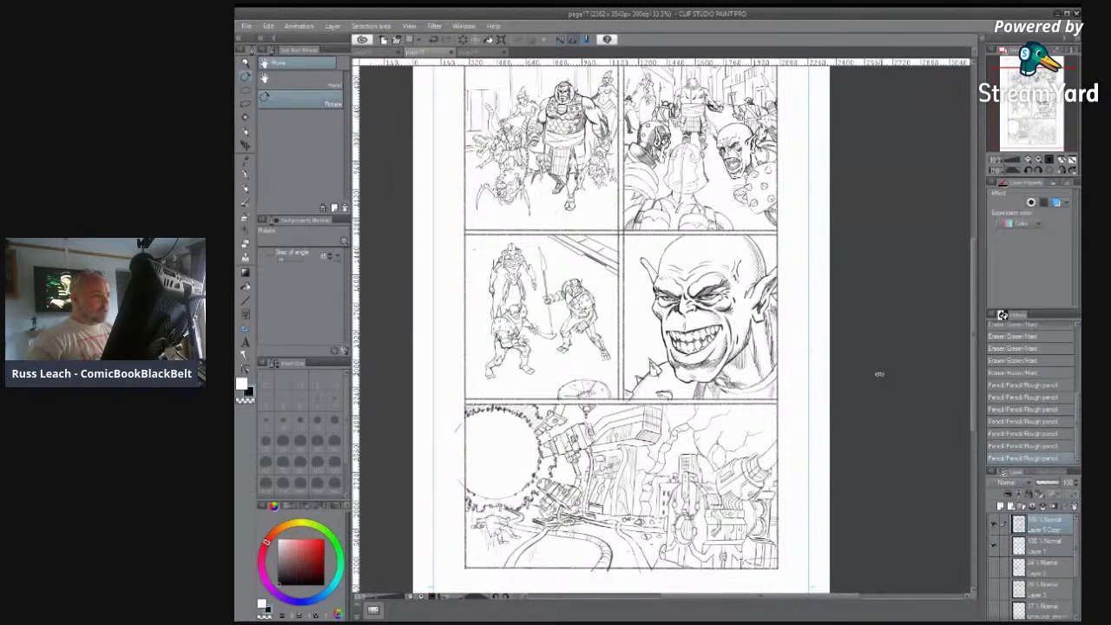
pyautogui.scroll(2, 974, 348)
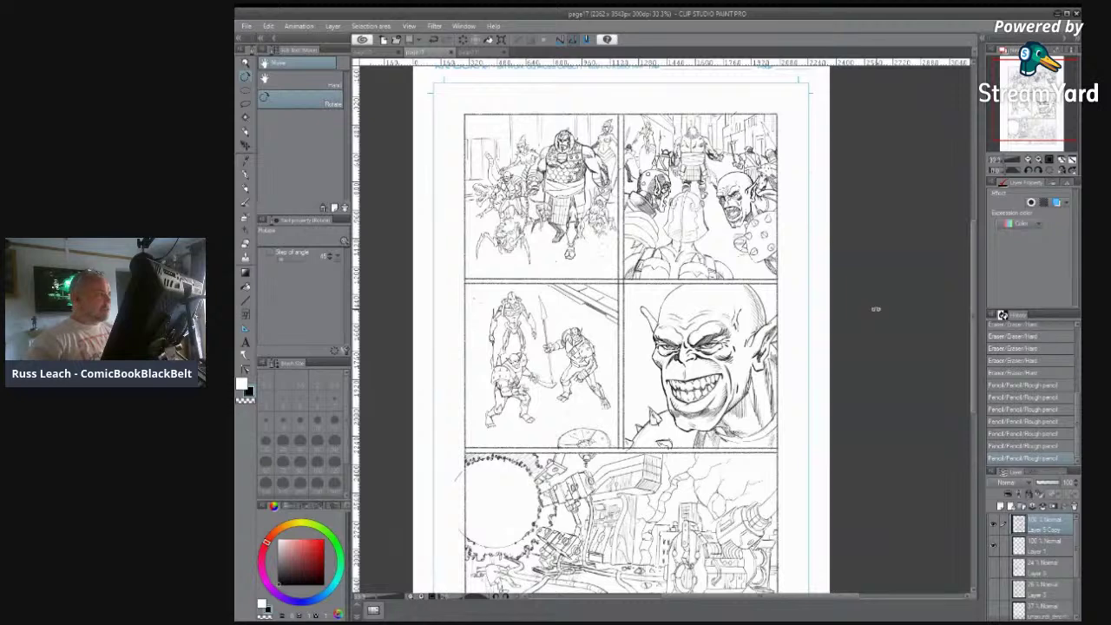
# Step: Bring up the page20 document, examine its pencilled panels, and straighten the slightly tilted canvas
pyautogui.click(378, 53)
pyautogui.hotkey('ctrl', 'Tab')
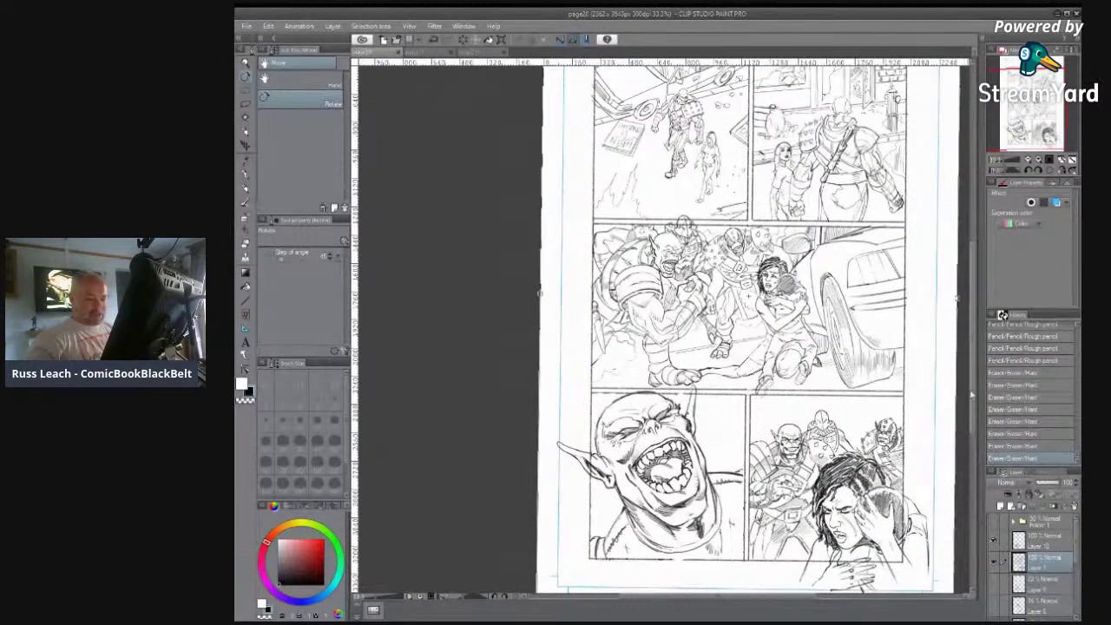
pyautogui.scroll(1, 974, 392)
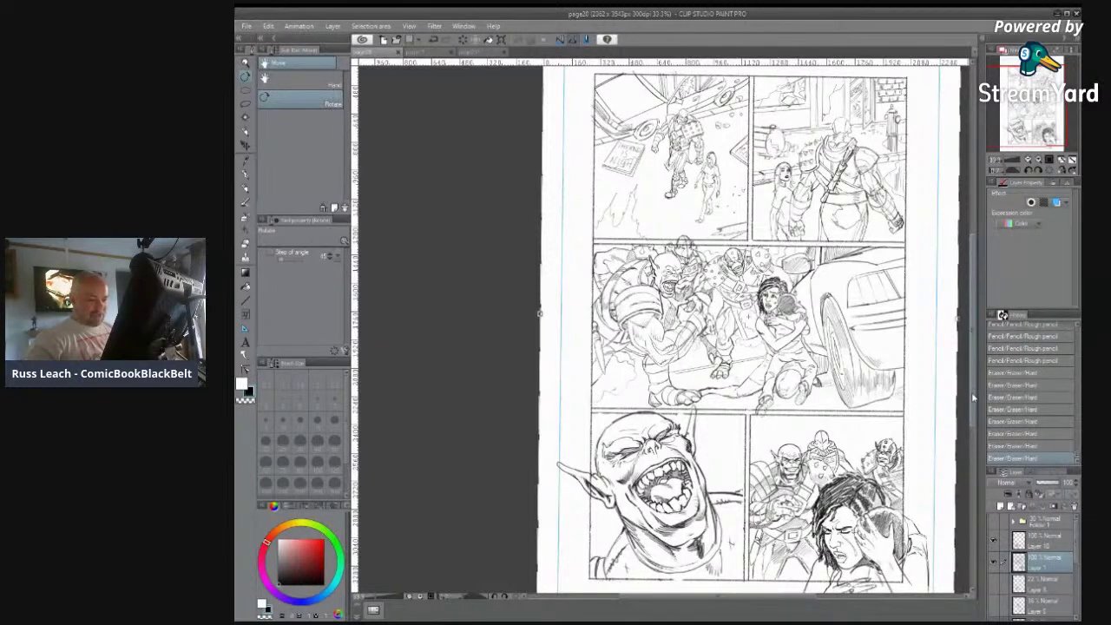
pyautogui.scroll(1, 974, 390)
pyautogui.moveTo(973, 391); pyautogui.dragTo(972, 374)
pyautogui.scroll(2, 787, 363)
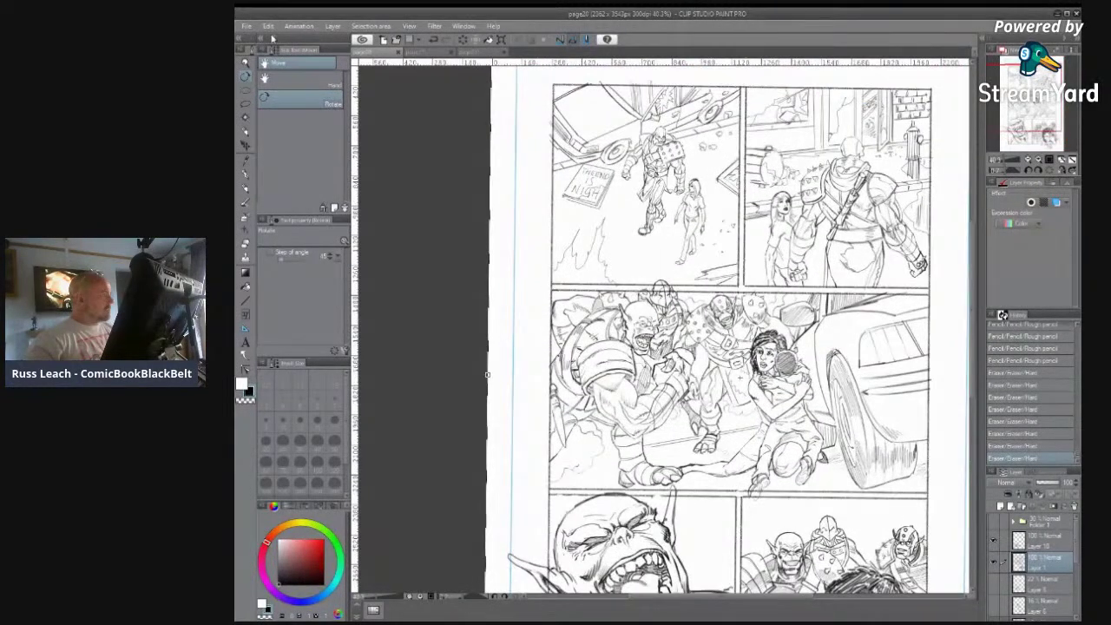
pyautogui.doubleClick(421, 159)
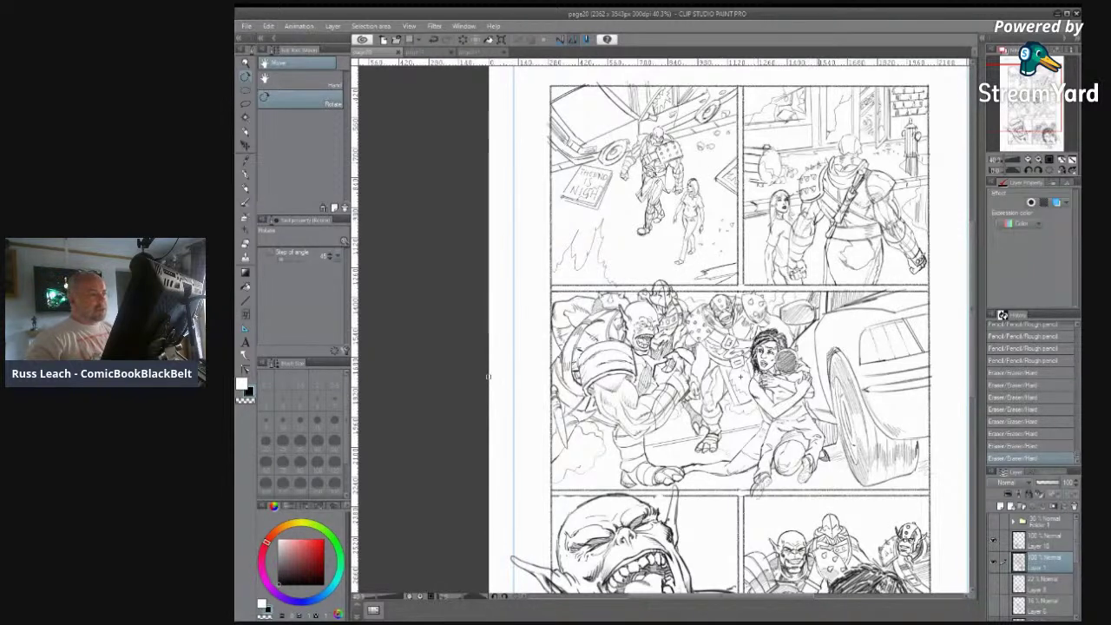
# Step: Return to page21 and open the page03 file from the BookOne-Keystone folder
pyautogui.click(476, 52)
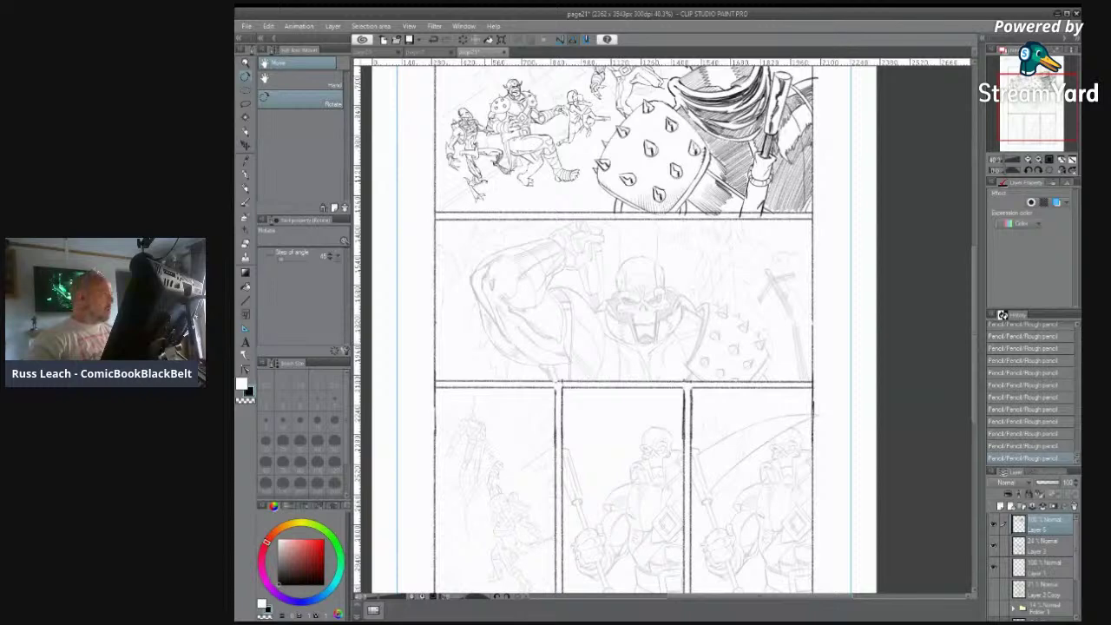
pyautogui.click(246, 27)
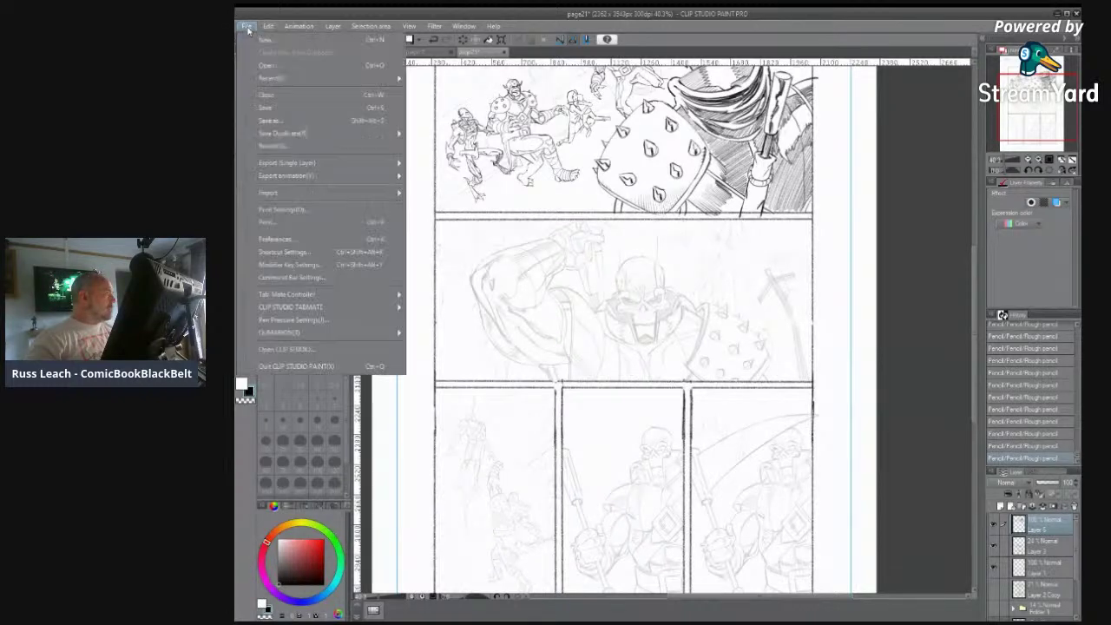
pyautogui.click(278, 67)
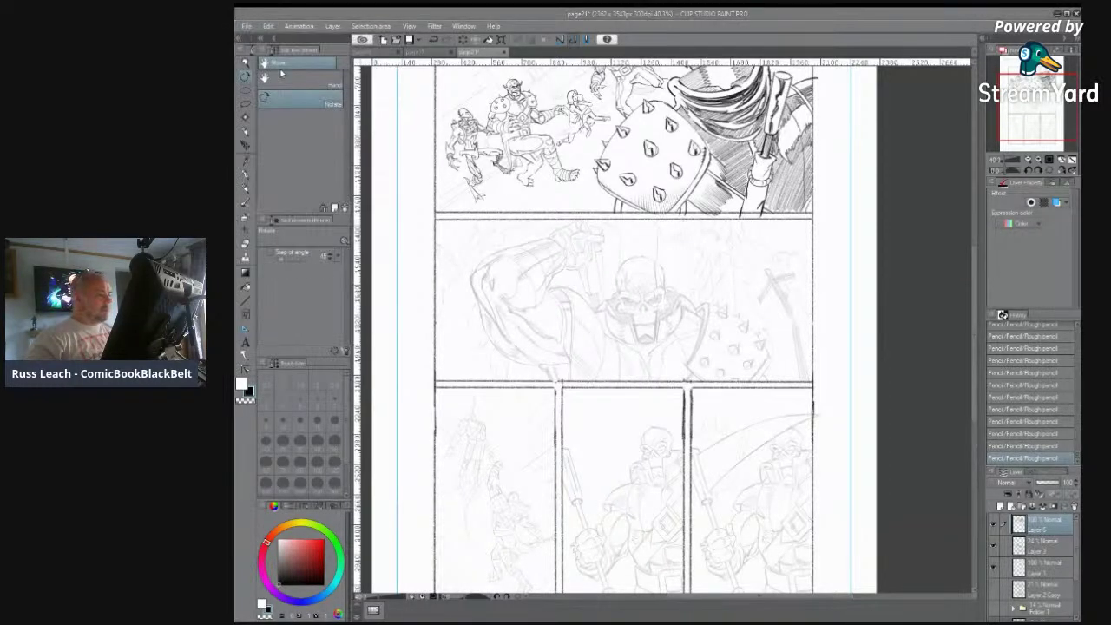
pyautogui.scroll(-3, 638, 291)
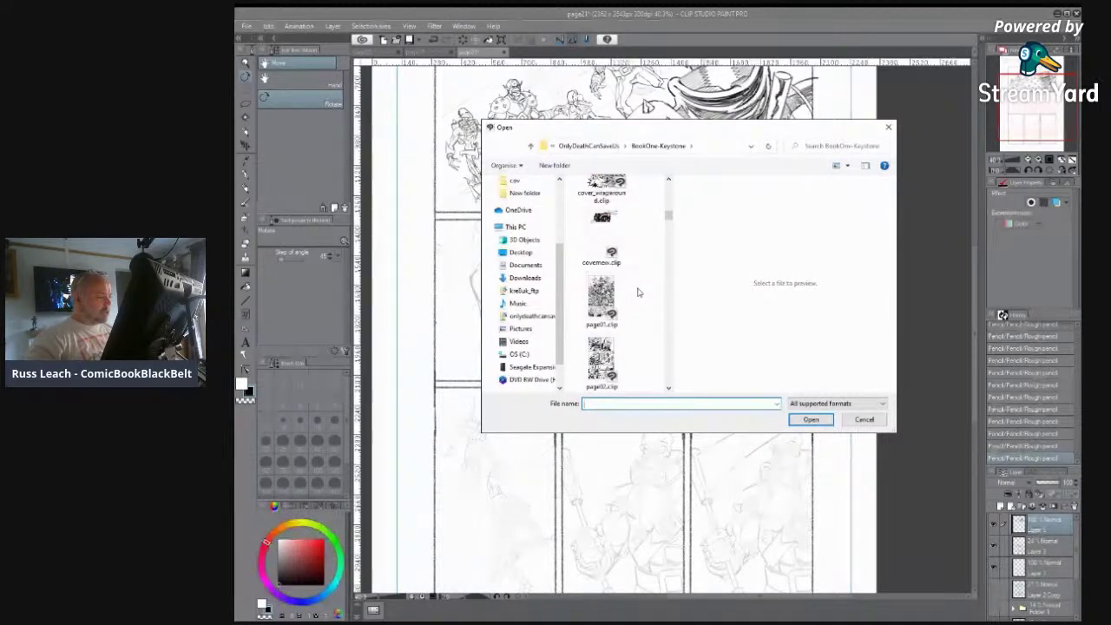
pyautogui.scroll(-1, 638, 292)
pyautogui.scroll(-2, 638, 292)
pyautogui.click(601, 265)
pyautogui.click(823, 422)
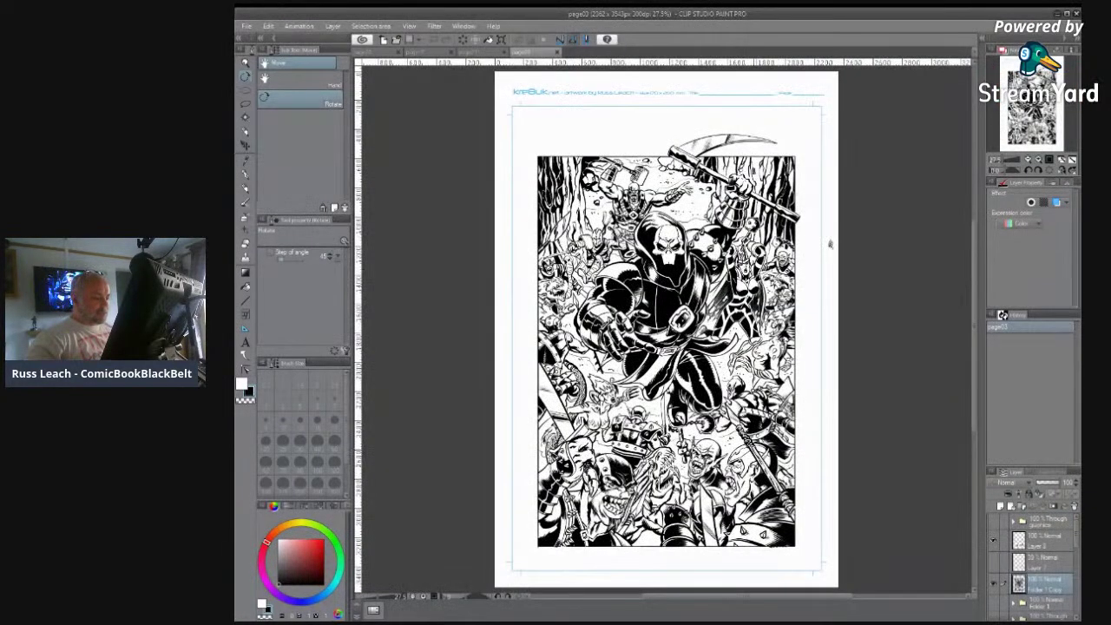
# Step: Examine the inked skull-faced figure and surrounding crowd on page03, and close that document
pyautogui.scroll(1, 831, 244)
pyautogui.moveTo(830, 244); pyautogui.dragTo(856, 171)
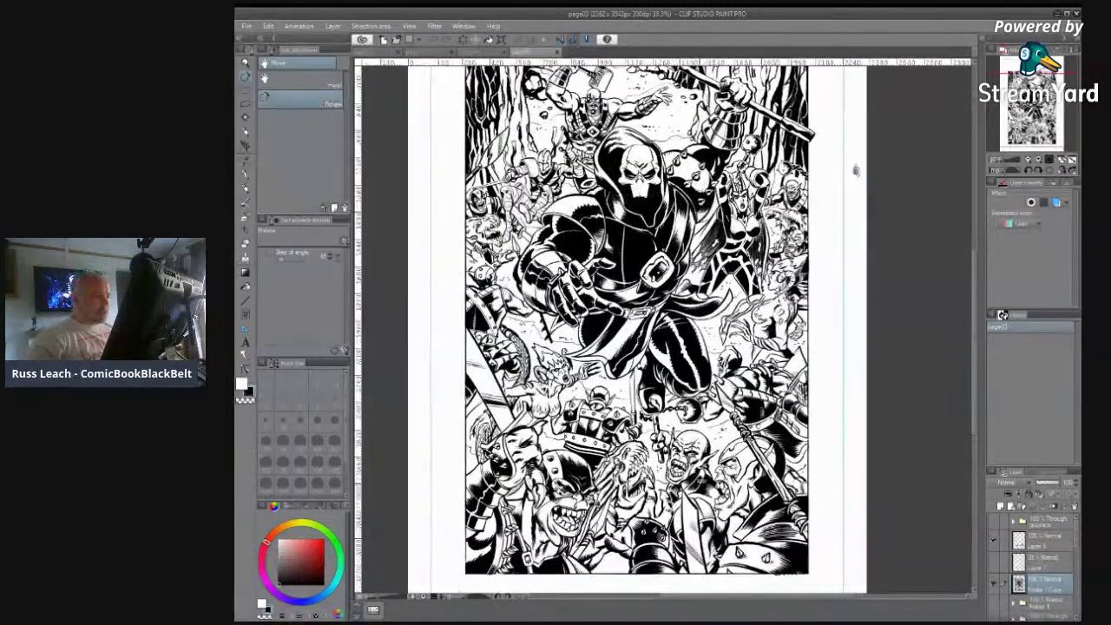
pyautogui.scroll(6, 670, 519)
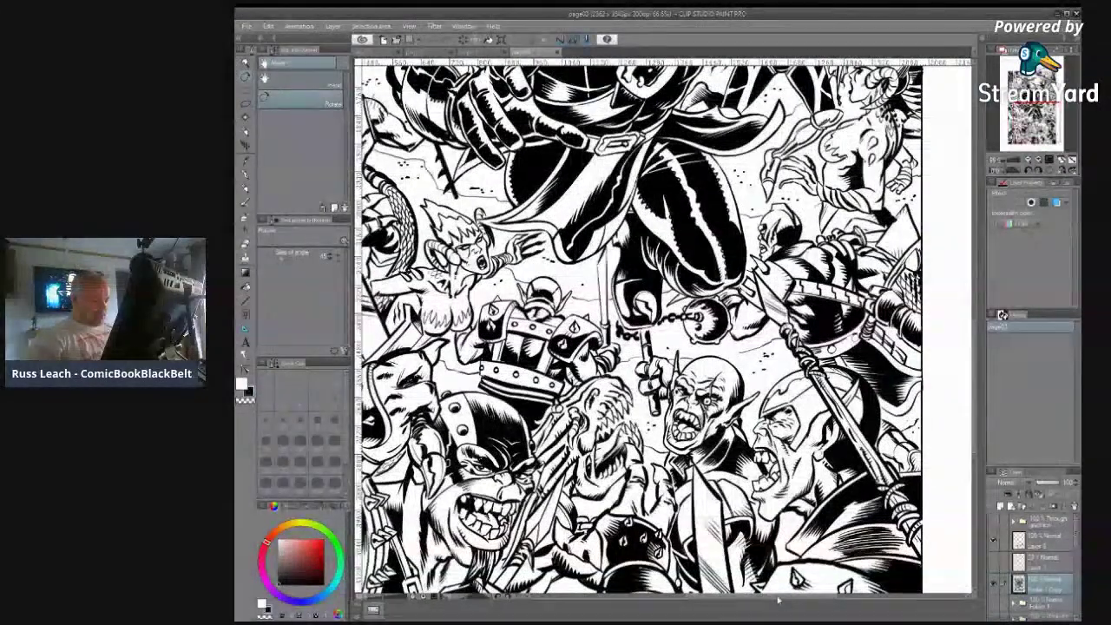
pyautogui.moveTo(779, 598); pyautogui.dragTo(769, 600)
pyautogui.scroll(-1, 821, 479)
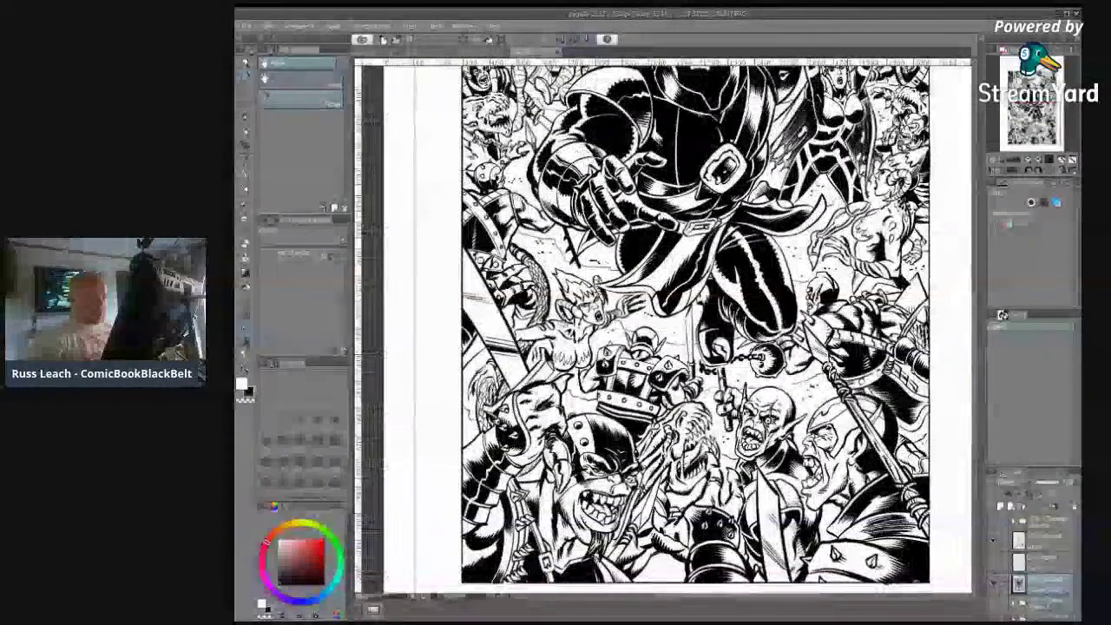
pyautogui.scroll(-1, 837, 488)
pyautogui.scroll(-1, 929, 396)
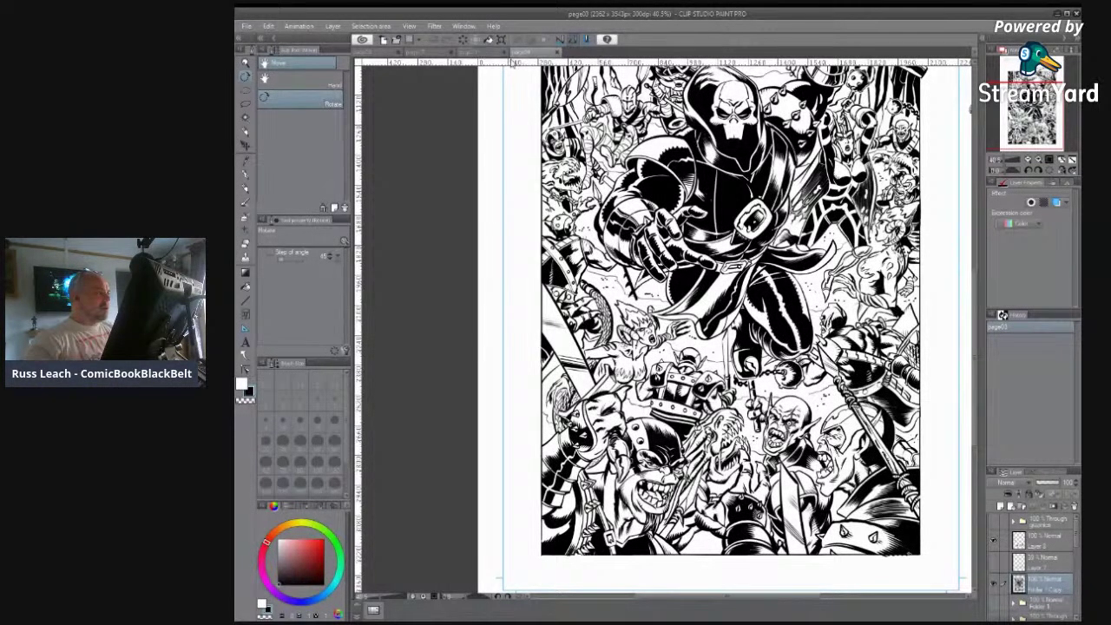
pyautogui.click(556, 54)
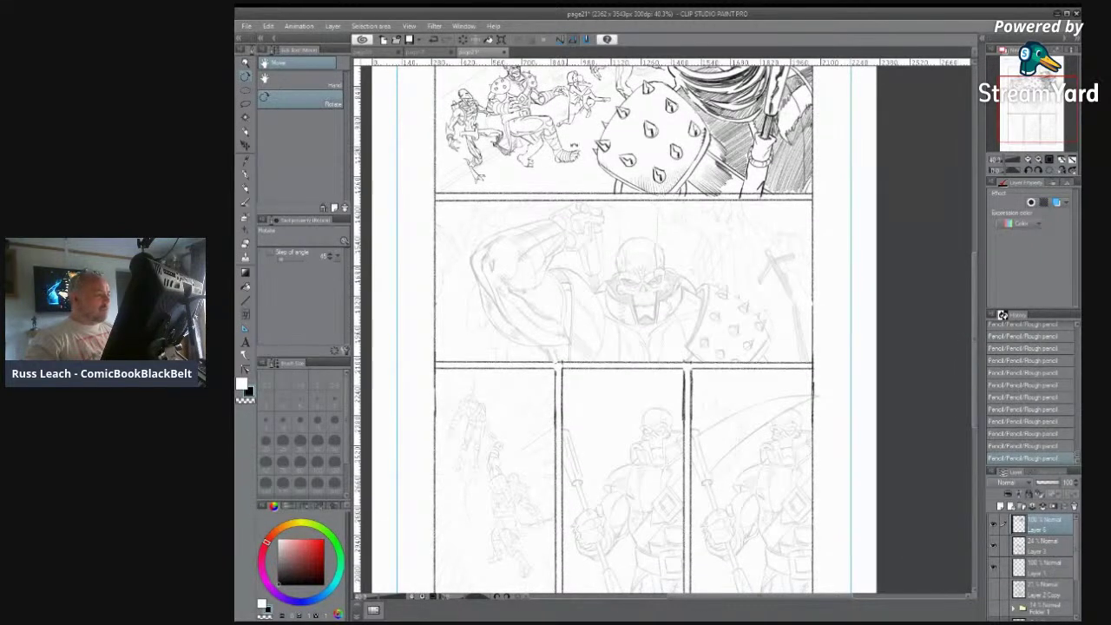
# Step: Examine page21's pencilled top panel and the rough sketches in its middle and bottom panels, toggling the top layer's visibility off and on
pyautogui.scroll(1, 515, 156)
pyautogui.scroll(1, 525, 163)
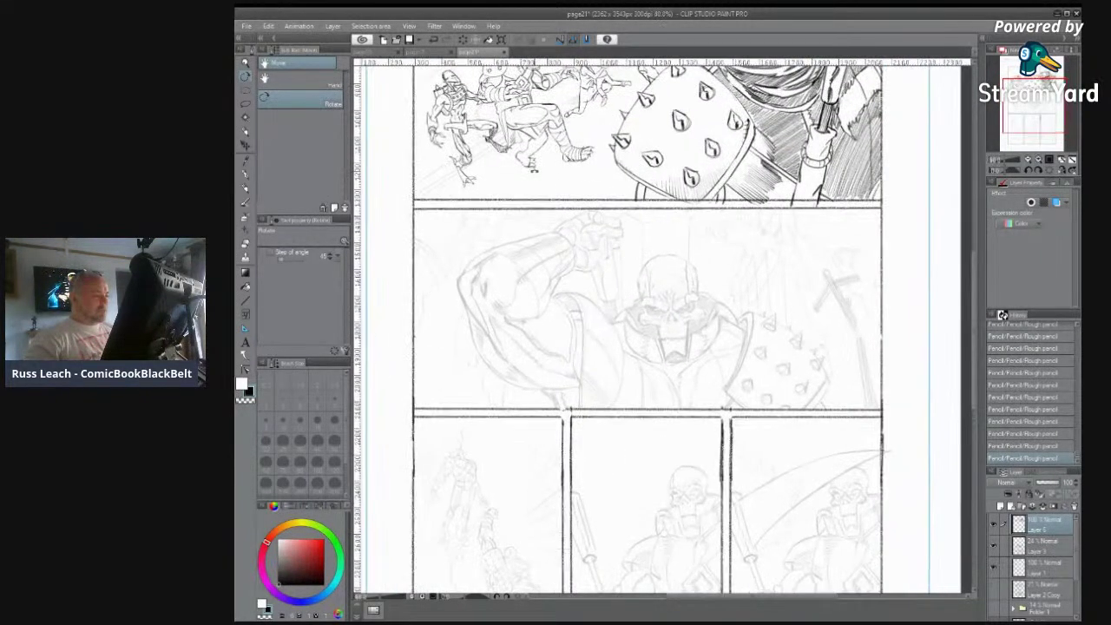
pyautogui.scroll(1, 534, 159)
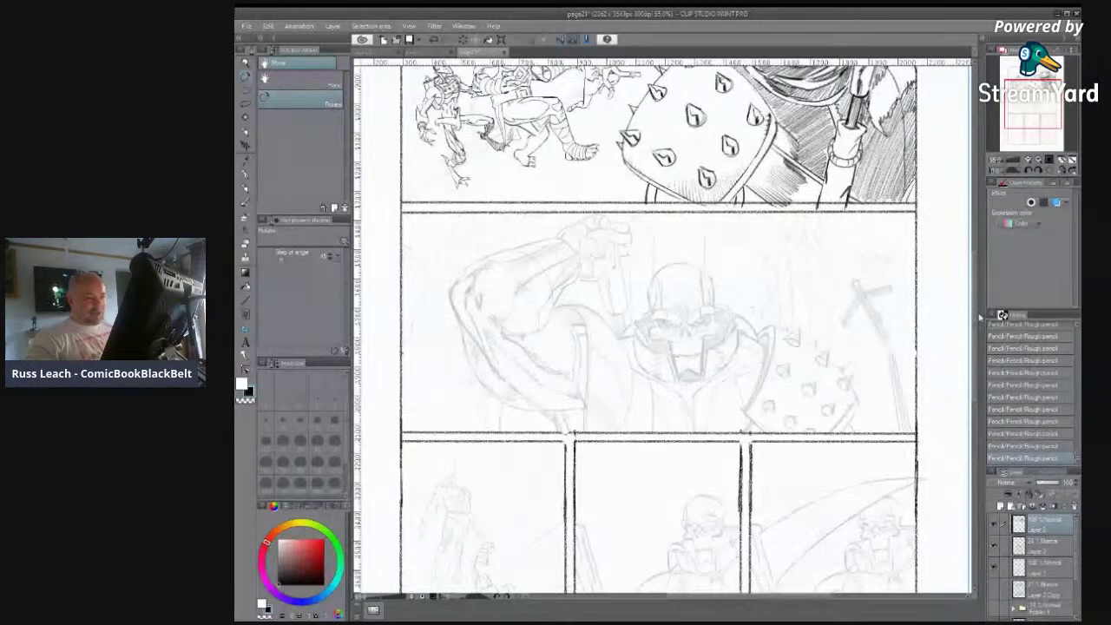
pyautogui.moveTo(977, 323)
pyautogui.mouseDown()
pyautogui.moveTo(976, 290)
pyautogui.moveTo(974, 376)
pyautogui.moveTo(977, 328)
pyautogui.mouseUp()
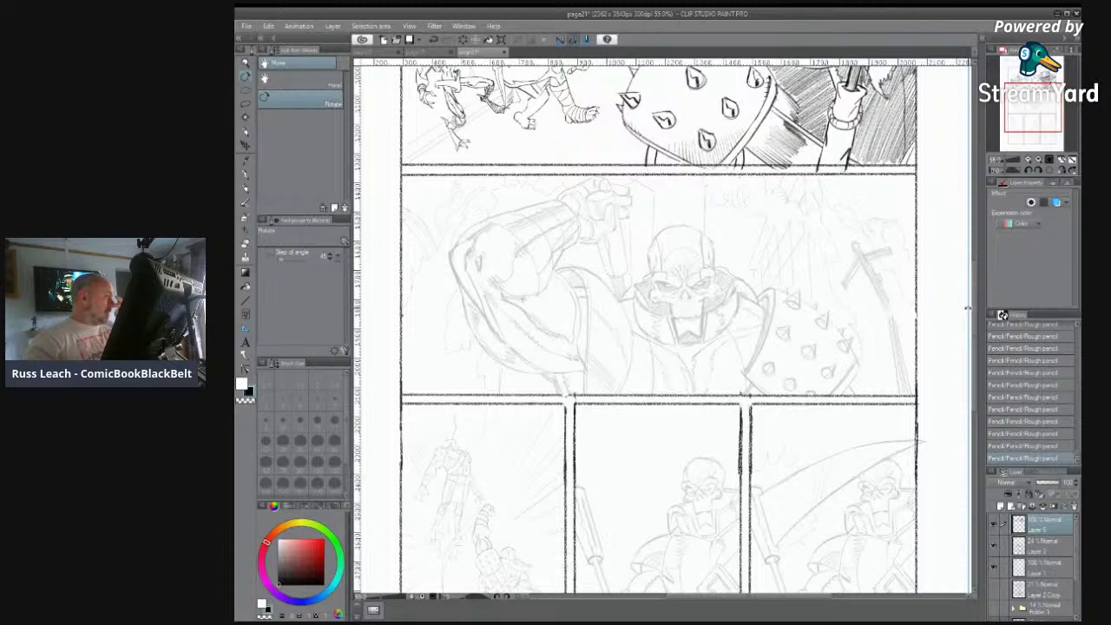
pyautogui.moveTo(974, 295)
pyautogui.mouseDown()
pyautogui.moveTo(975, 280)
pyautogui.moveTo(977, 295)
pyautogui.mouseUp()
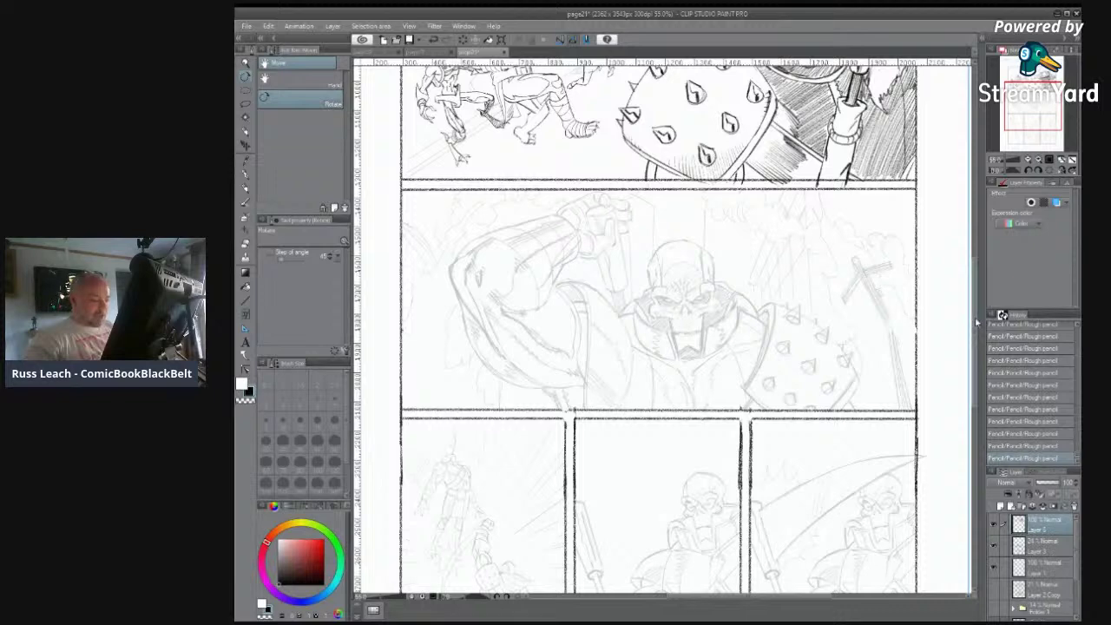
pyautogui.moveTo(974, 322)
pyautogui.mouseDown()
pyautogui.moveTo(976, 280)
pyautogui.moveTo(979, 337)
pyautogui.moveTo(976, 320)
pyautogui.mouseUp()
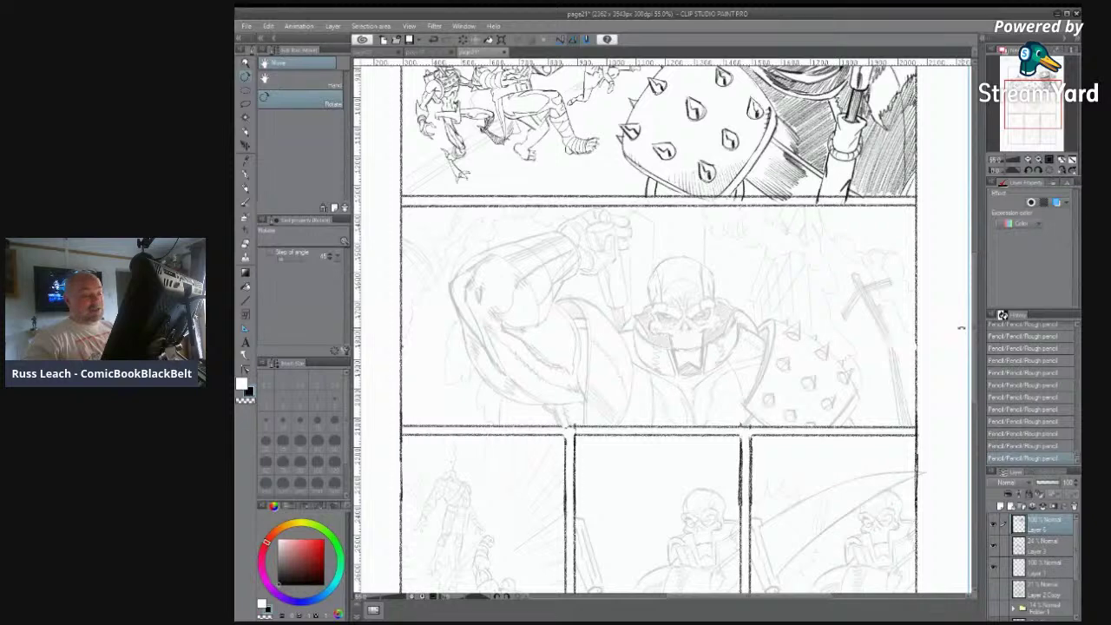
pyautogui.moveTo(968, 331); pyautogui.dragTo(980, 270)
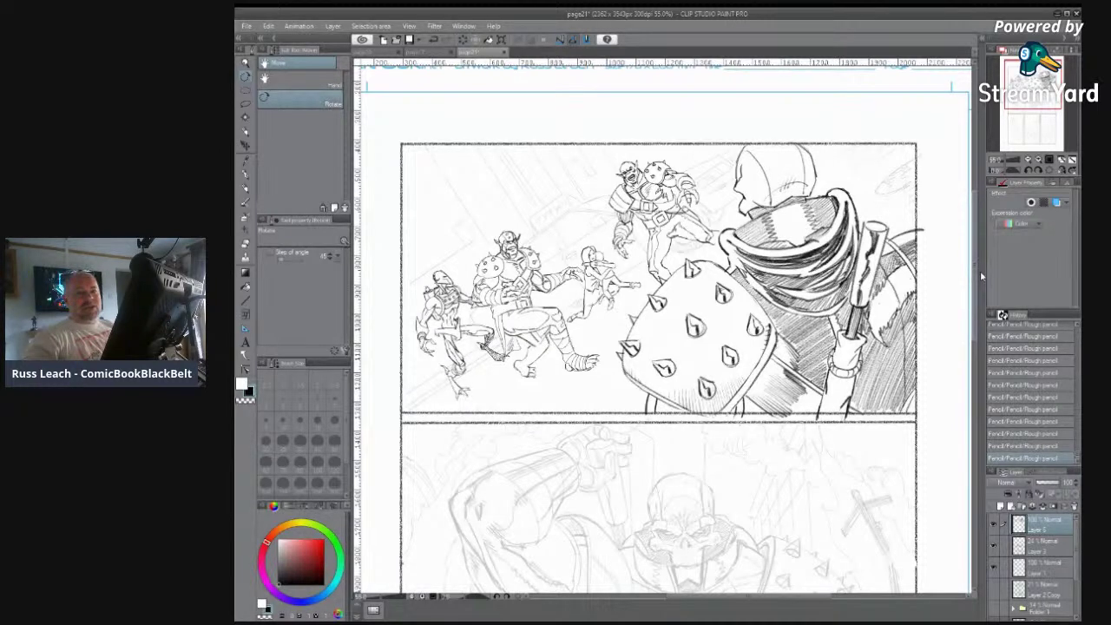
pyautogui.moveTo(980, 271); pyautogui.dragTo(998, 403)
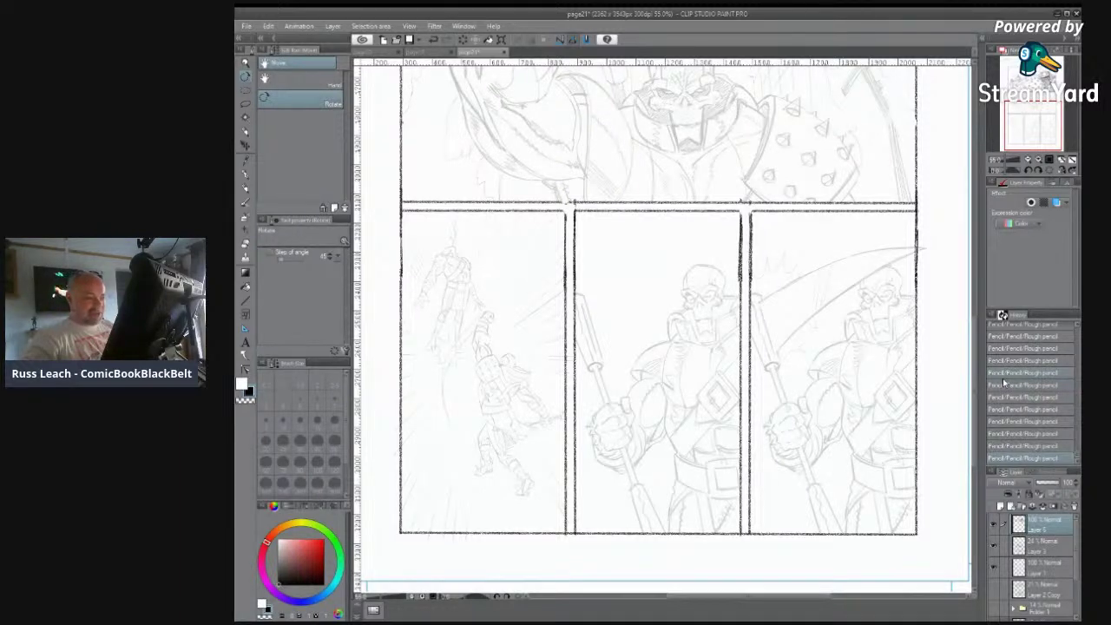
pyautogui.click(994, 372)
pyautogui.moveTo(976, 407); pyautogui.dragTo(976, 402)
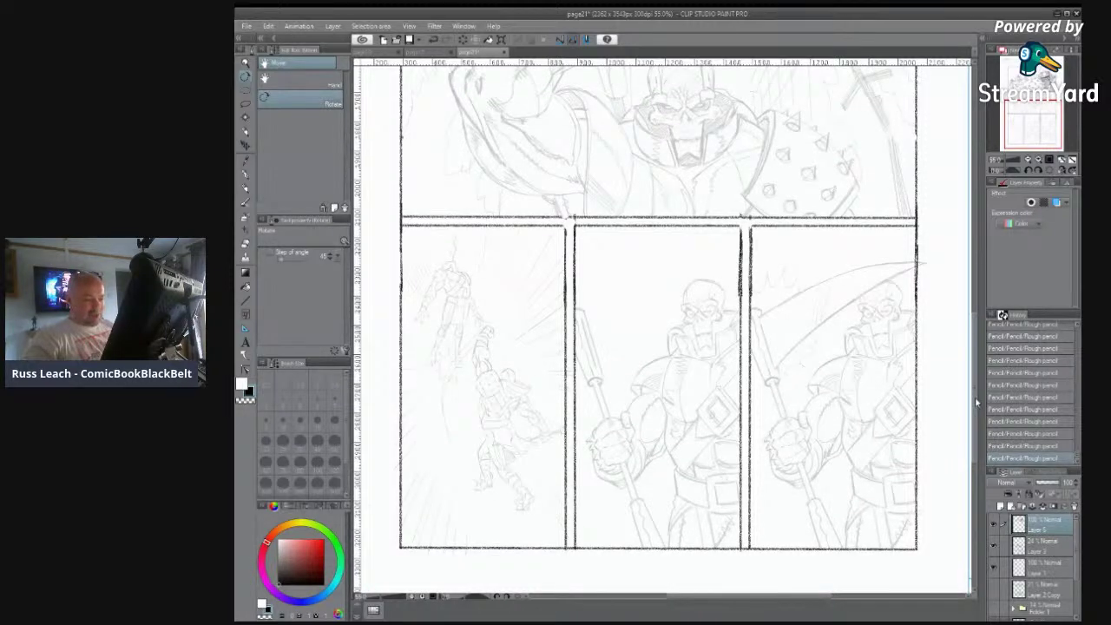
pyautogui.scroll(5, 976, 402)
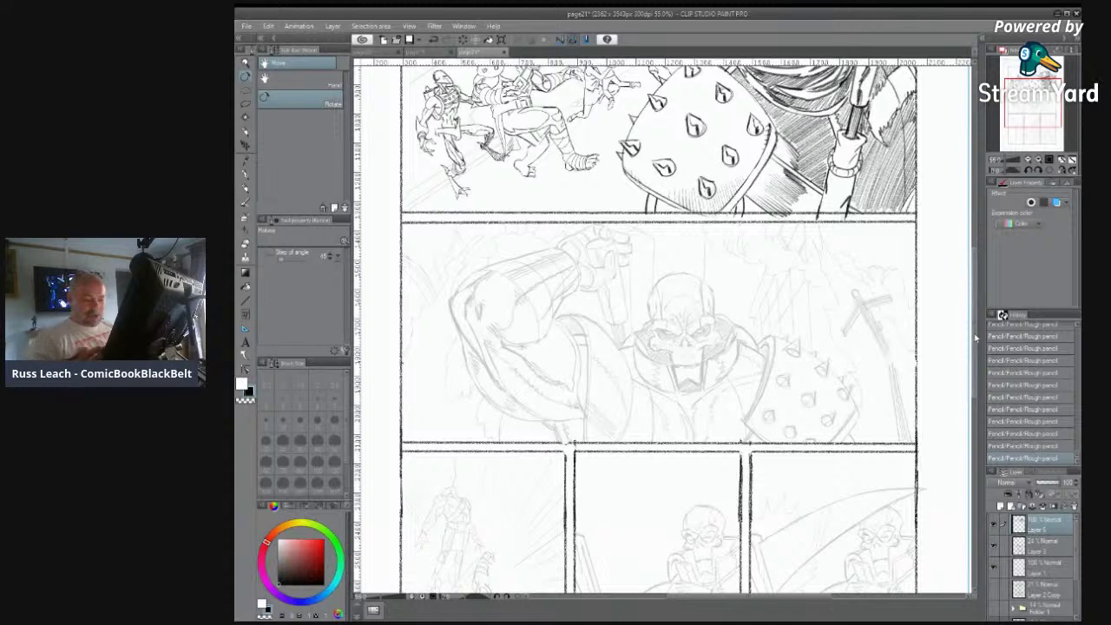
pyautogui.click(994, 526)
pyautogui.click(994, 526)
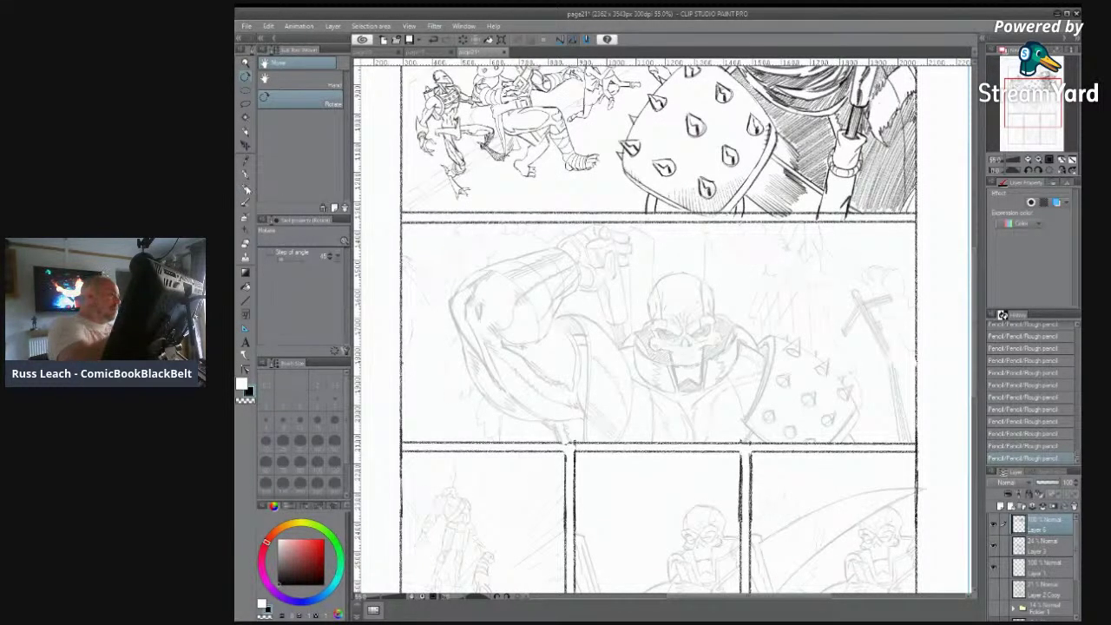
# Step: Pencil the skull-faced figure's brow, eyes and nose in page21's middle panel with the Rough pencil at size 8
pyautogui.click(246, 186)
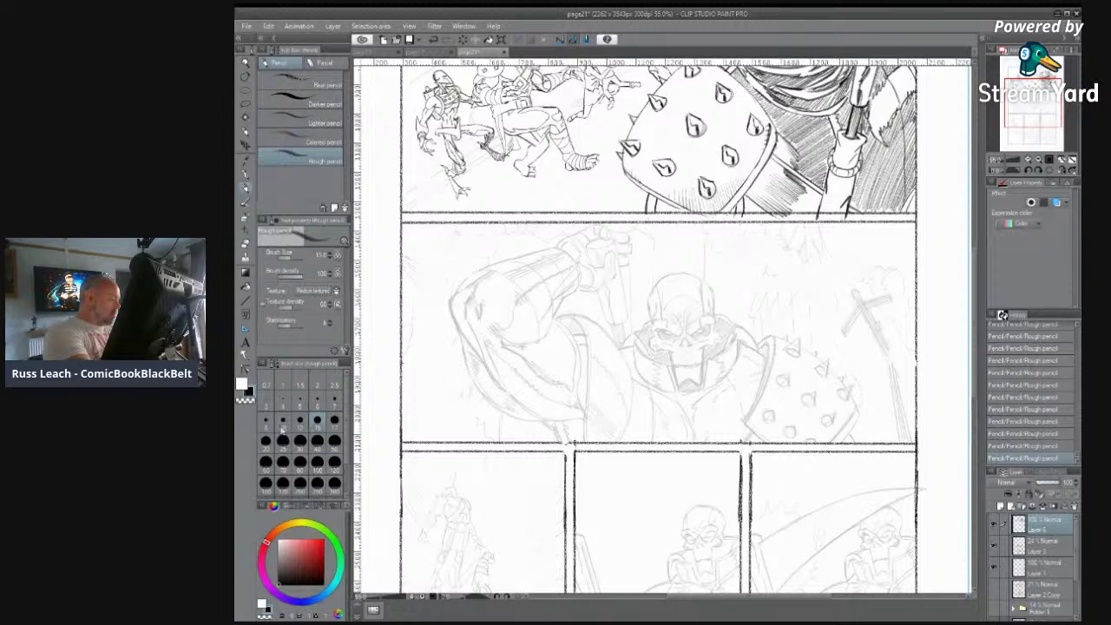
pyautogui.click(267, 423)
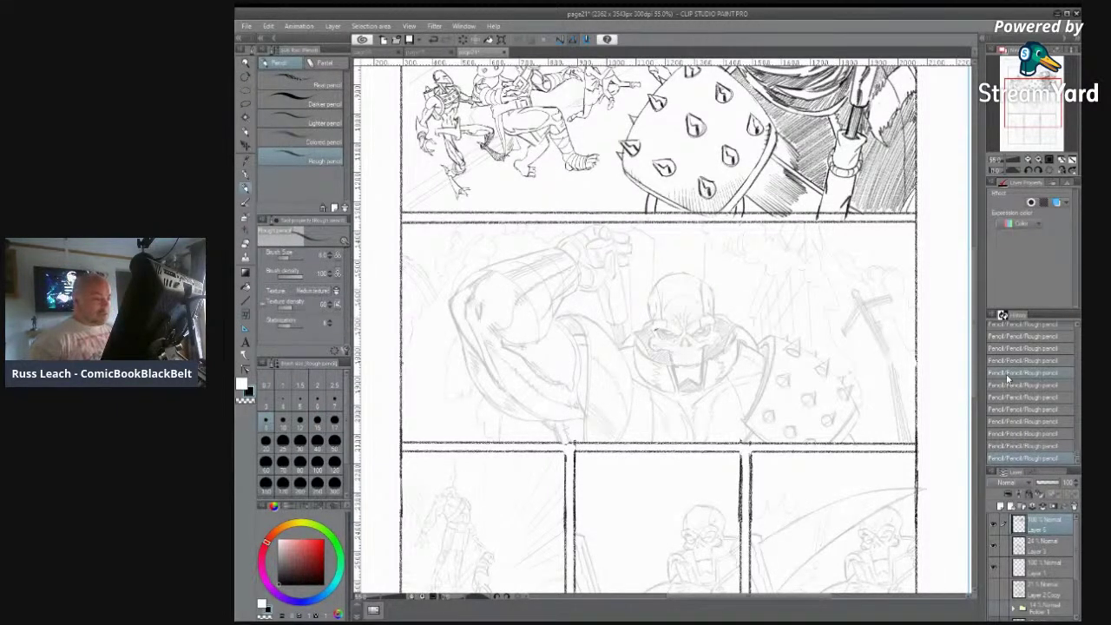
pyautogui.scroll(2, 818, 394)
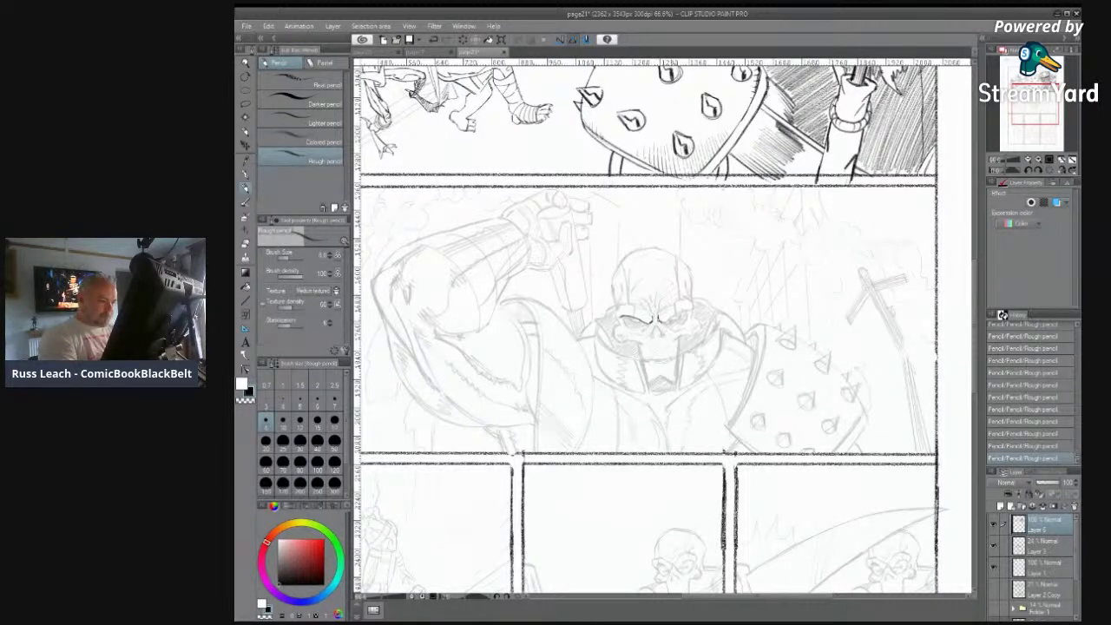
pyautogui.moveTo(661, 322); pyautogui.dragTo(693, 307)
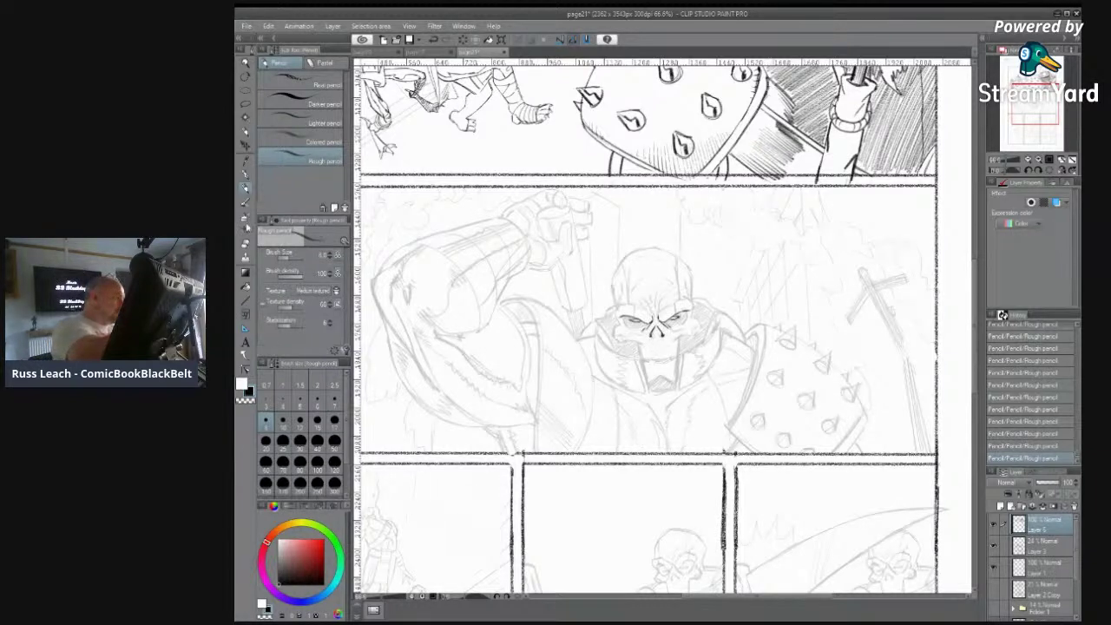
# Step: Trim the pencil lines around the skull's nose with the Hard eraser at size 7
pyautogui.press('e')
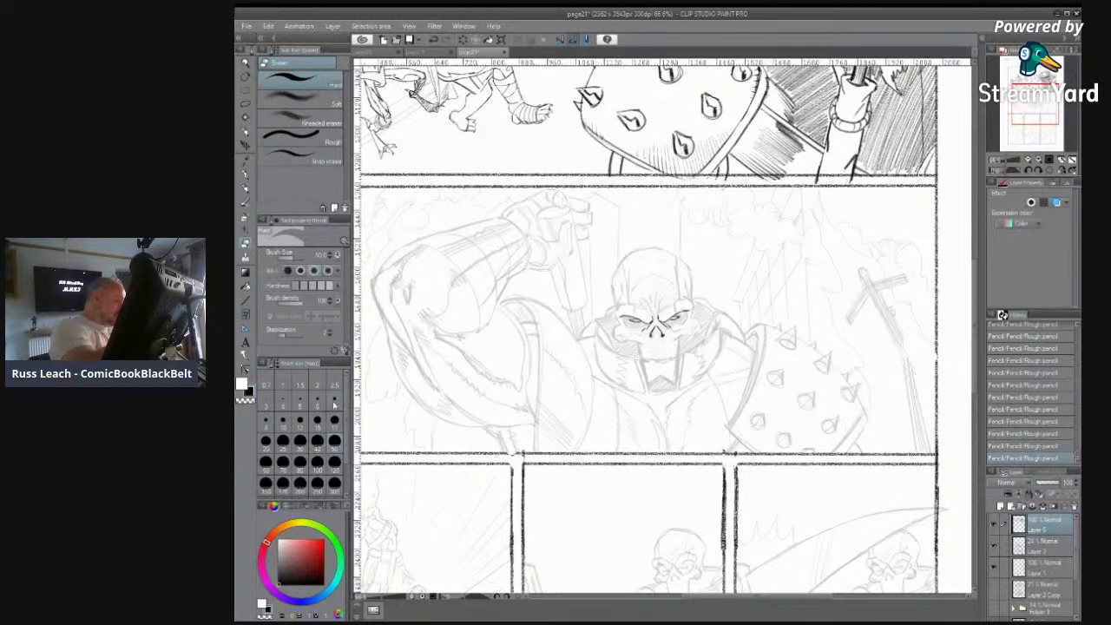
pyautogui.click(335, 399)
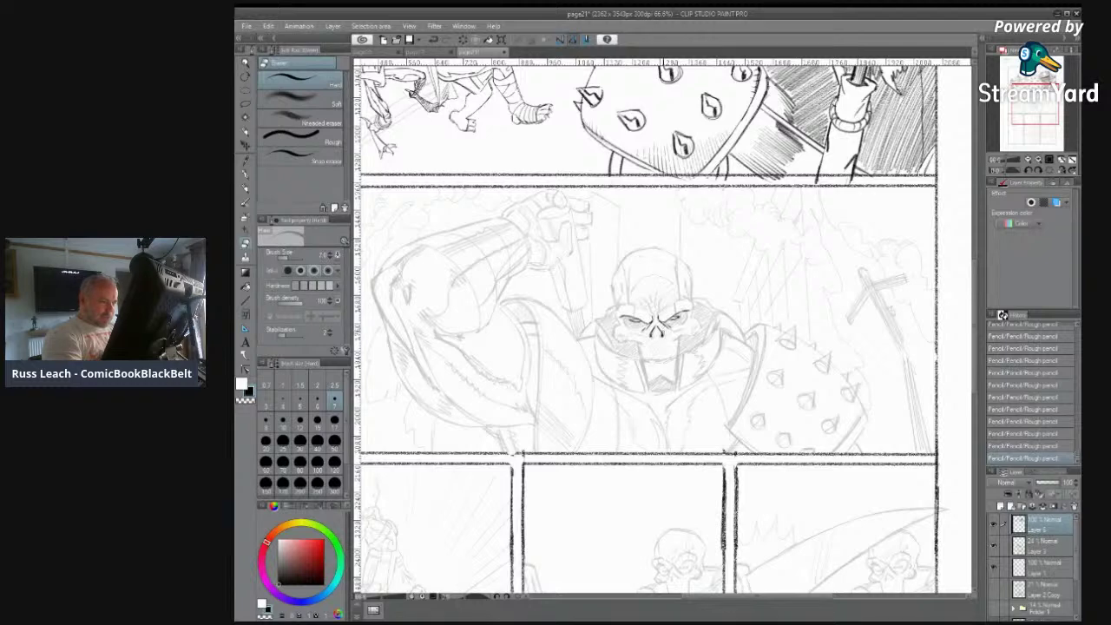
pyautogui.moveTo(655, 325); pyautogui.dragTo(661, 333)
pyautogui.moveTo(657, 327); pyautogui.dragTo(663, 335)
# Step: Refine both of the skull's angry eyes with the Rough pencil, defining the sockets and pupils
pyautogui.press('p')
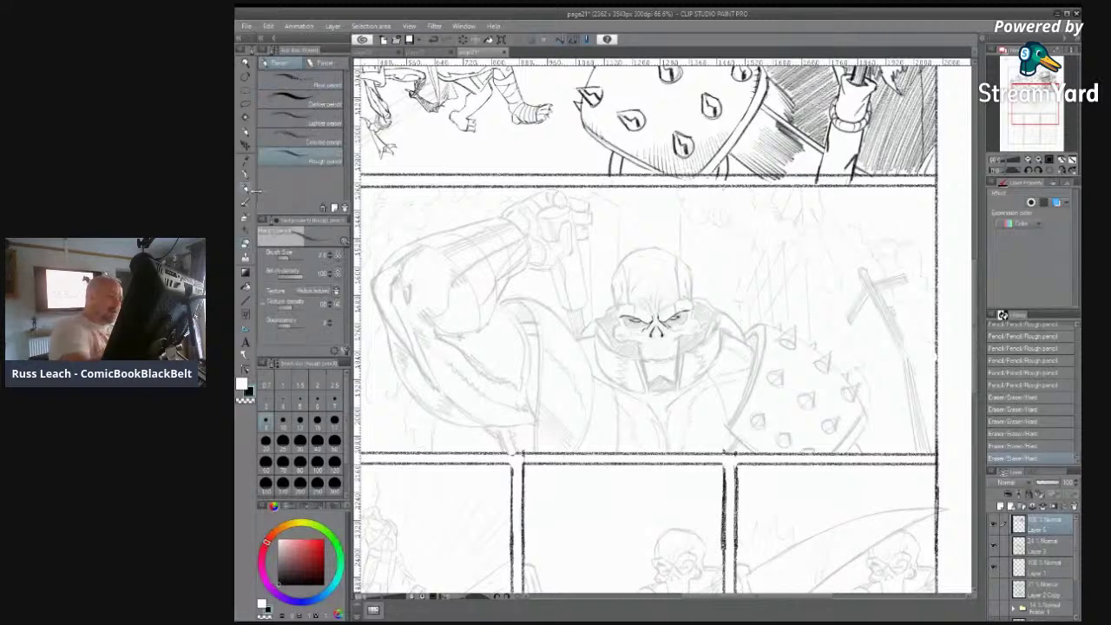
pyautogui.moveTo(656, 326); pyautogui.dragTo(637, 330)
pyautogui.click(639, 329)
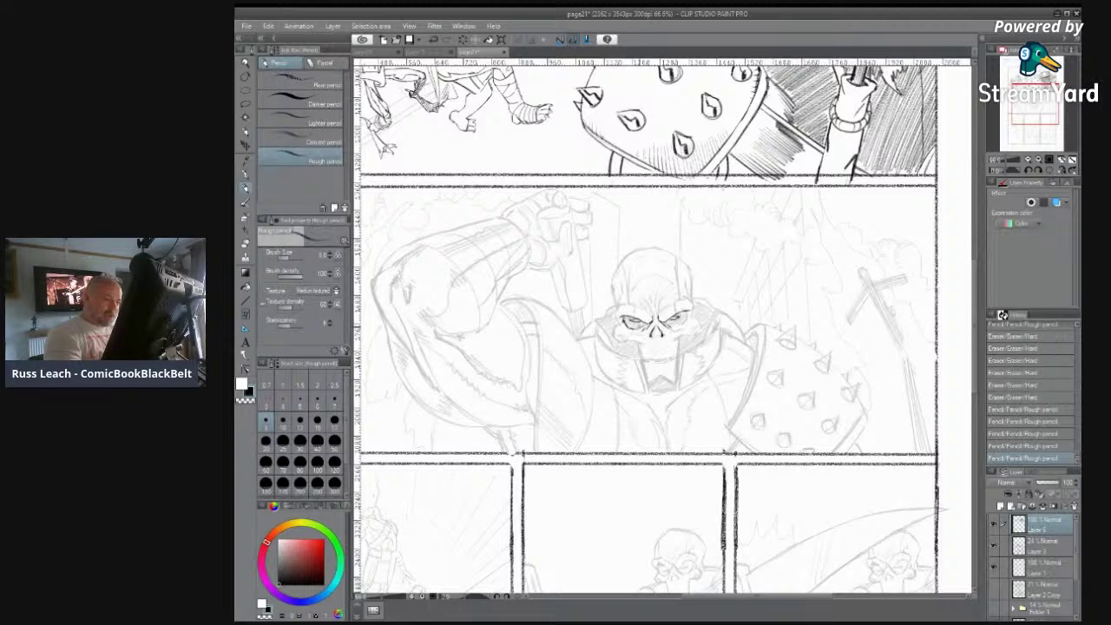
pyautogui.click(641, 328)
pyautogui.moveTo(639, 325); pyautogui.dragTo(674, 321)
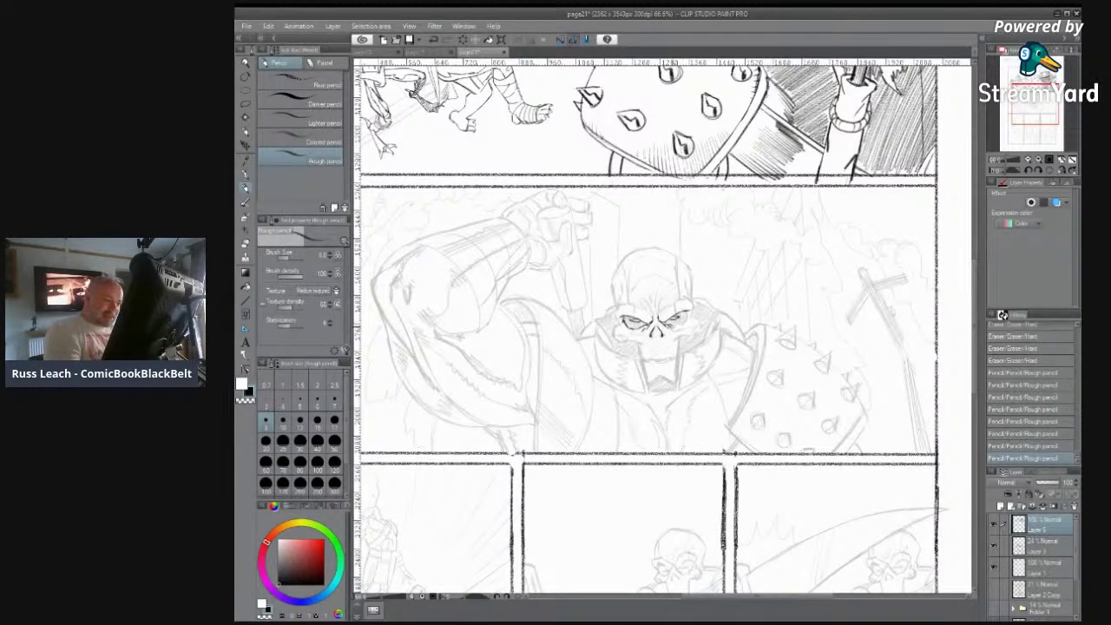
pyautogui.click(677, 324)
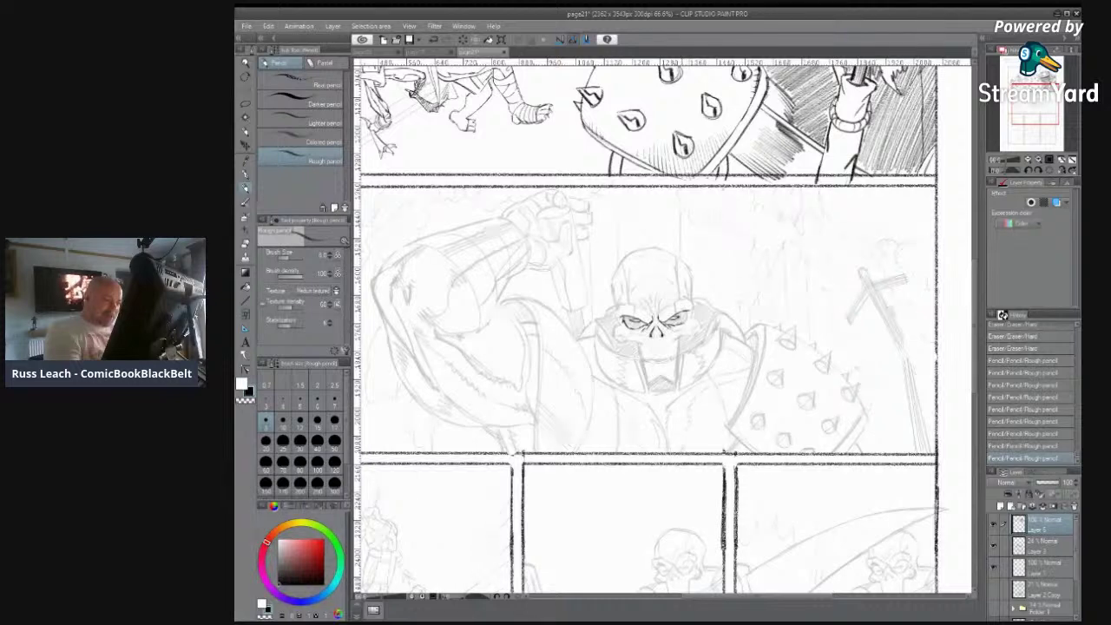
pyautogui.moveTo(680, 319); pyautogui.dragTo(684, 320)
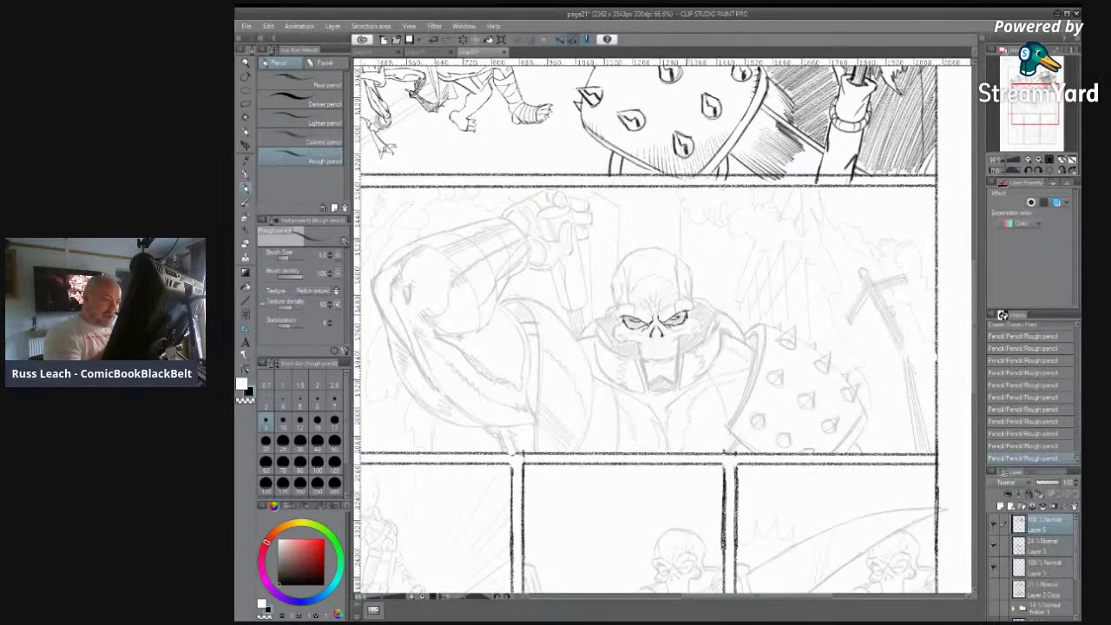
# Step: Pencil the skull's frown lines, shaded nose area, cheekbones and narrow jaw over the rough sketch
pyautogui.moveTo(652, 304); pyautogui.dragTo(657, 310)
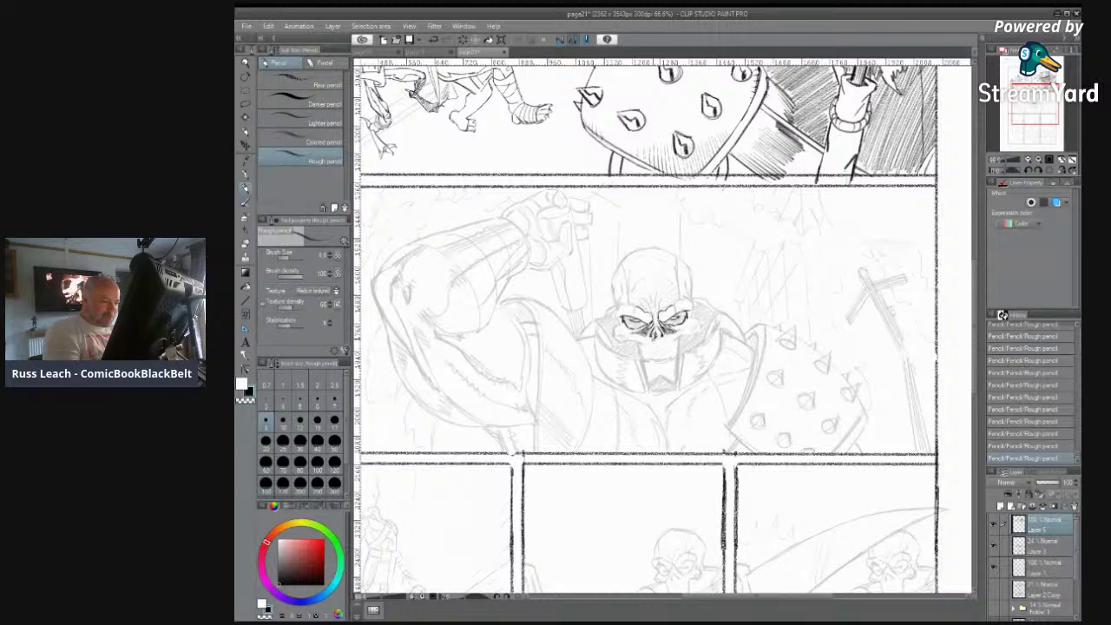
pyautogui.moveTo(661, 337); pyautogui.dragTo(657, 352)
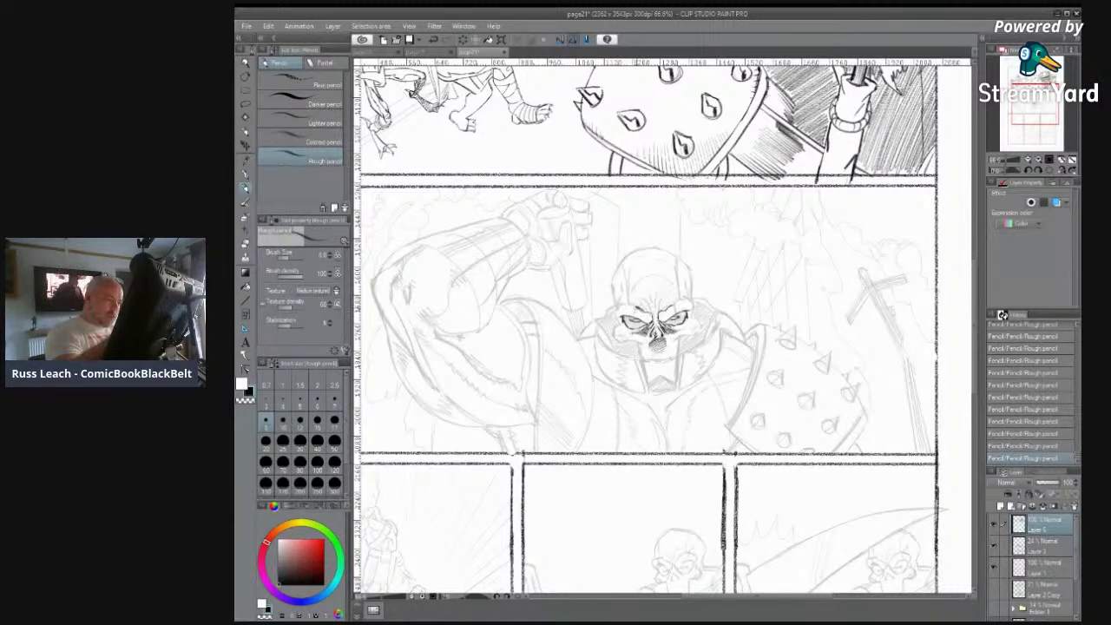
pyautogui.moveTo(637, 310); pyautogui.dragTo(647, 316)
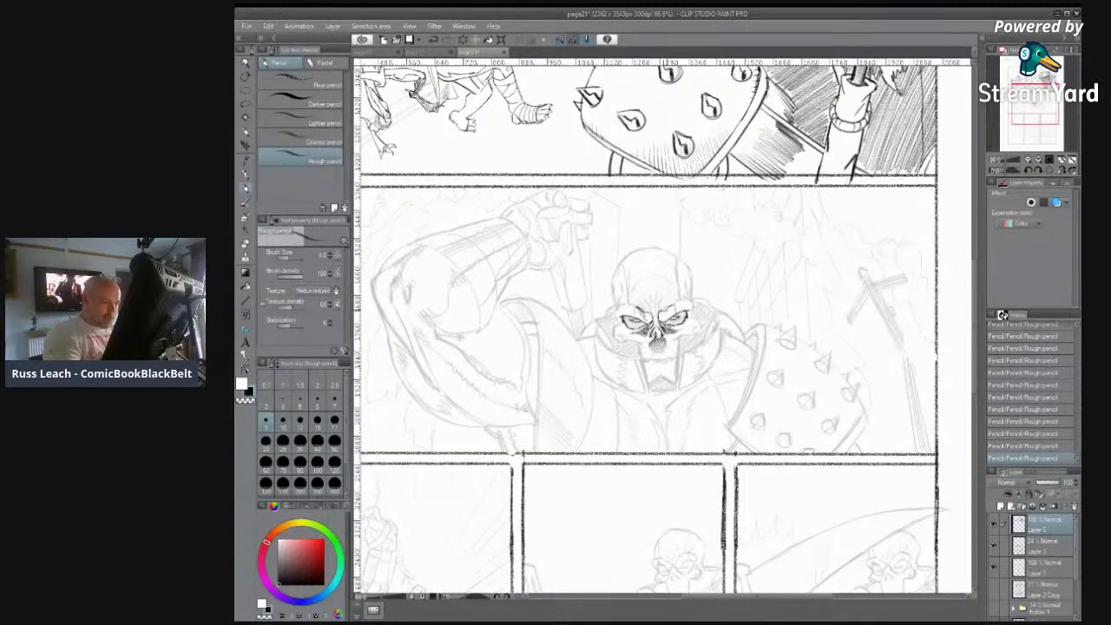
pyautogui.moveTo(671, 309); pyautogui.dragTo(664, 315)
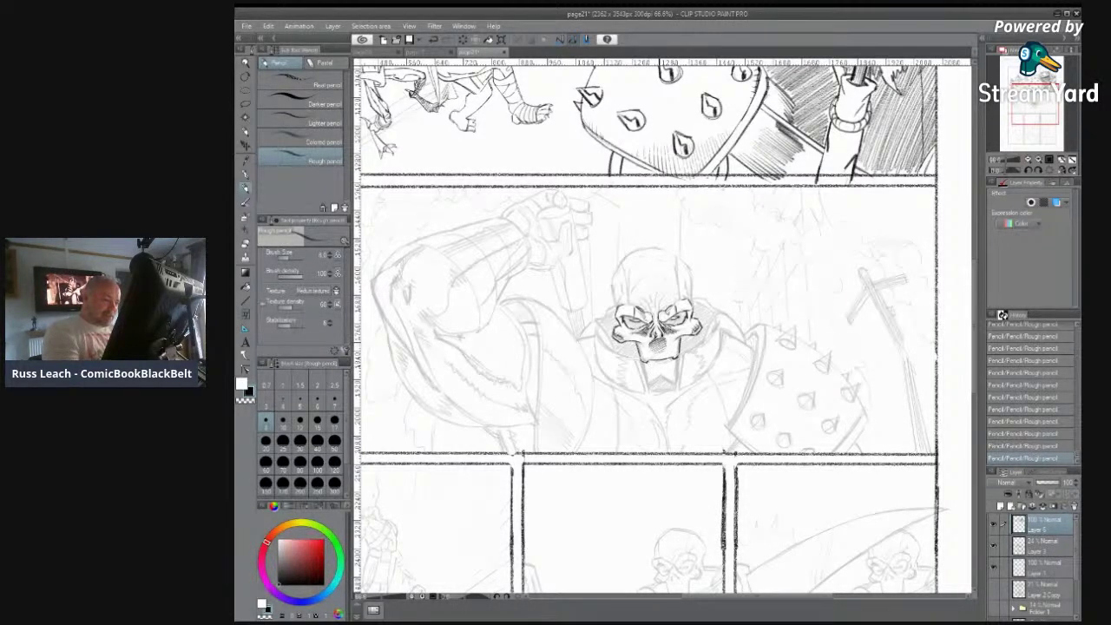
pyautogui.moveTo(641, 360)
pyautogui.mouseDown()
pyautogui.moveTo(645, 375)
pyautogui.moveTo(679, 373)
pyautogui.moveTo(664, 382)
pyautogui.mouseUp()
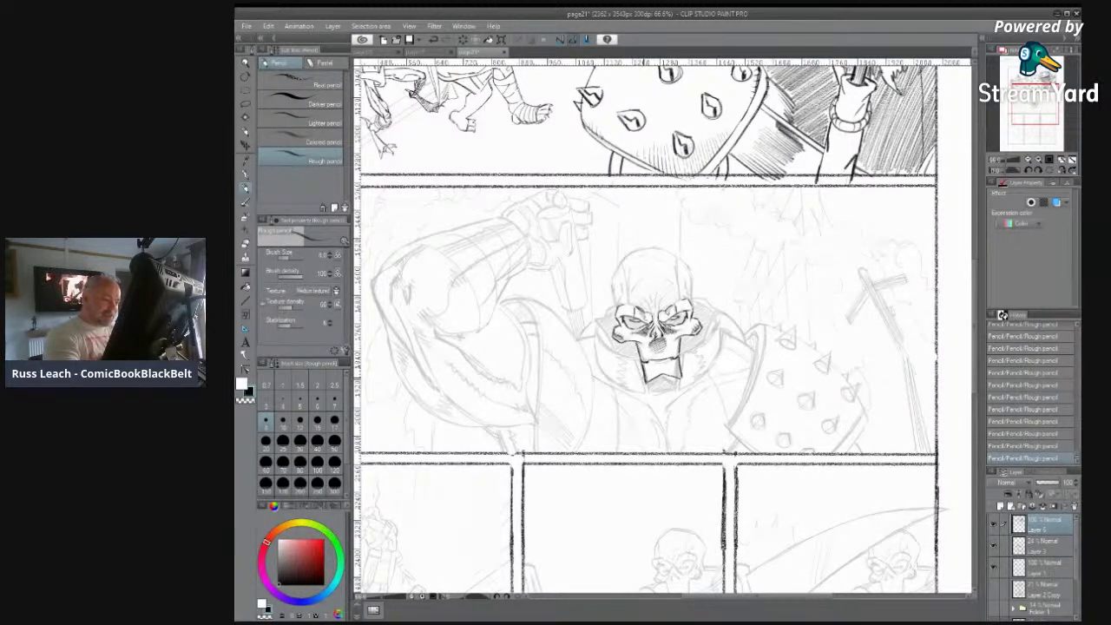
# Step: Clean up the skull's lower jaw edges with the Hard eraser and redraw them with the Rough pencil
pyautogui.press('e')
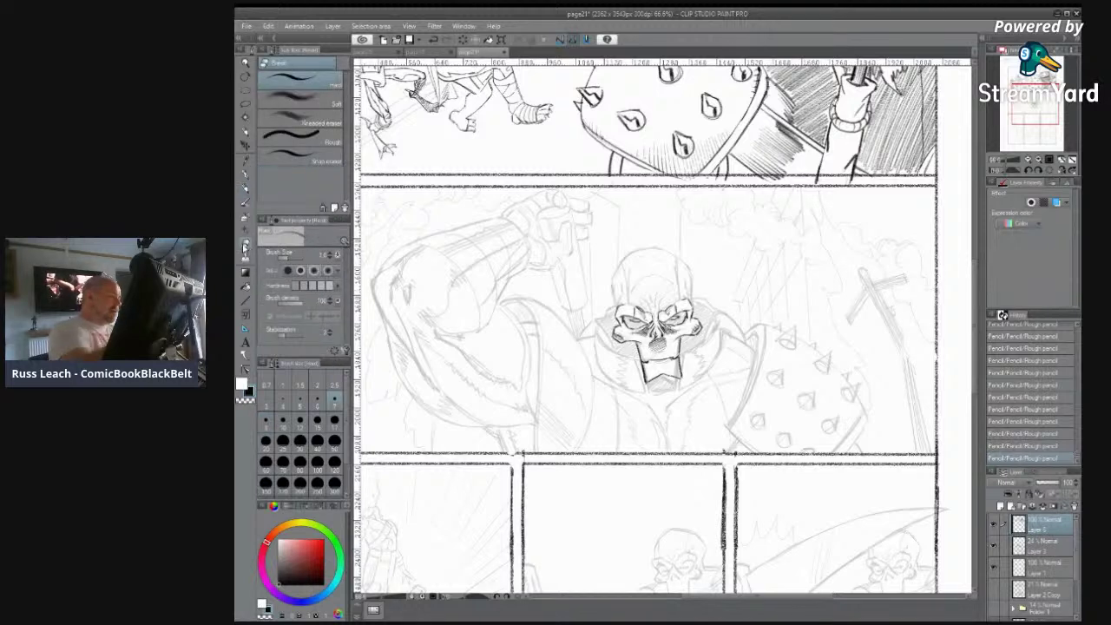
pyautogui.moveTo(642, 364); pyautogui.dragTo(647, 377)
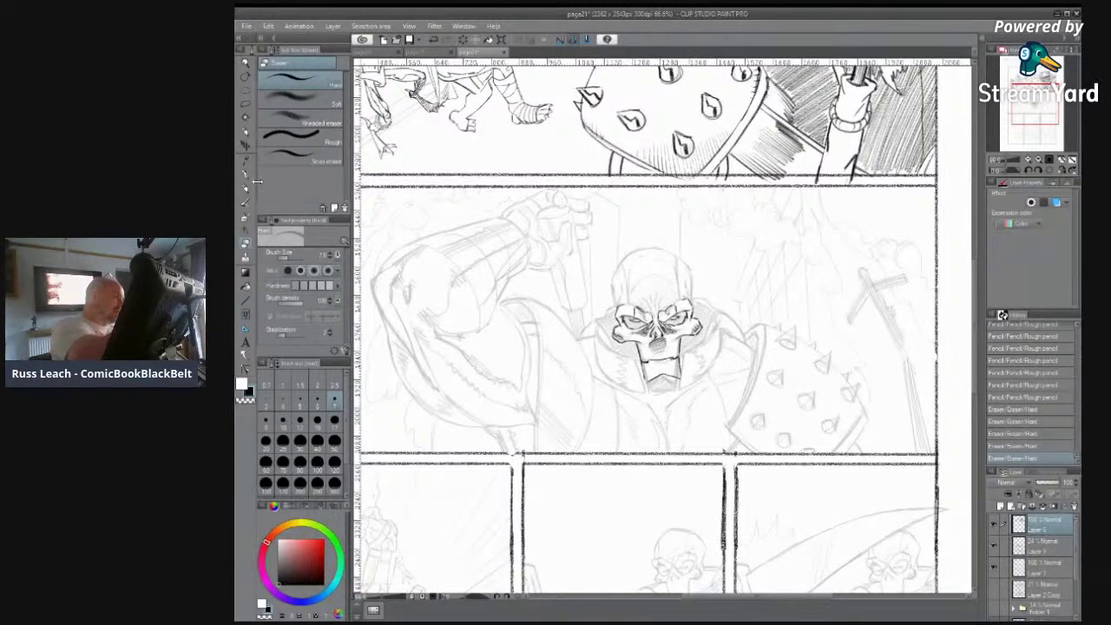
pyautogui.click(246, 188)
pyautogui.moveTo(643, 363)
pyautogui.mouseDown()
pyautogui.moveTo(645, 385)
pyautogui.moveTo(682, 380)
pyautogui.mouseUp()
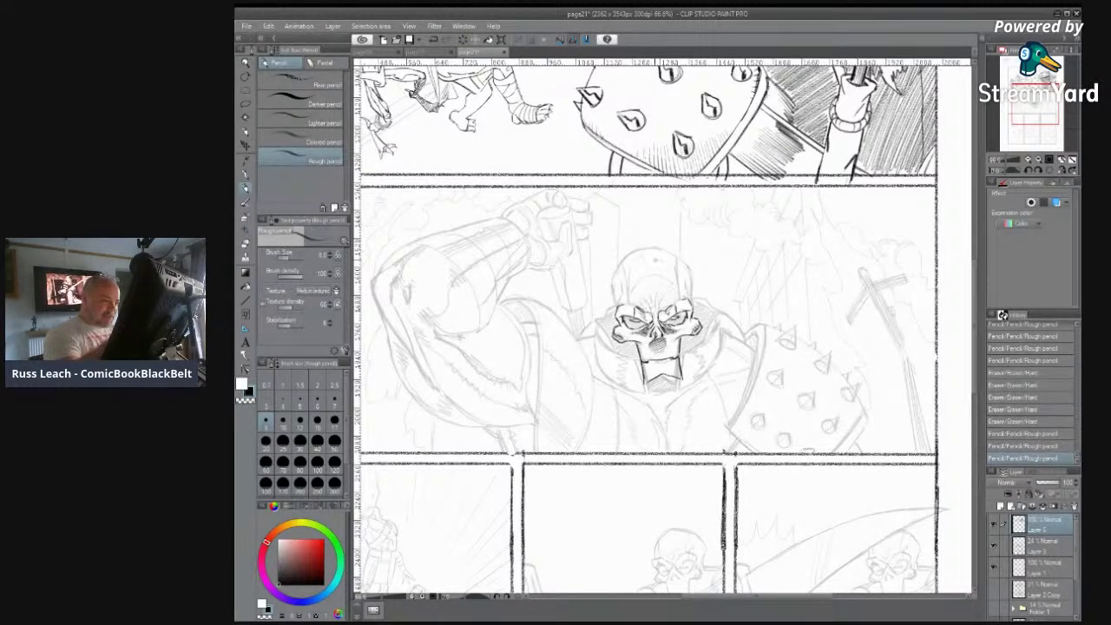
# Step: Add radiating wrinkles above the skull's nose and darken both eye sockets
pyautogui.moveTo(640, 300); pyautogui.dragTo(658, 315)
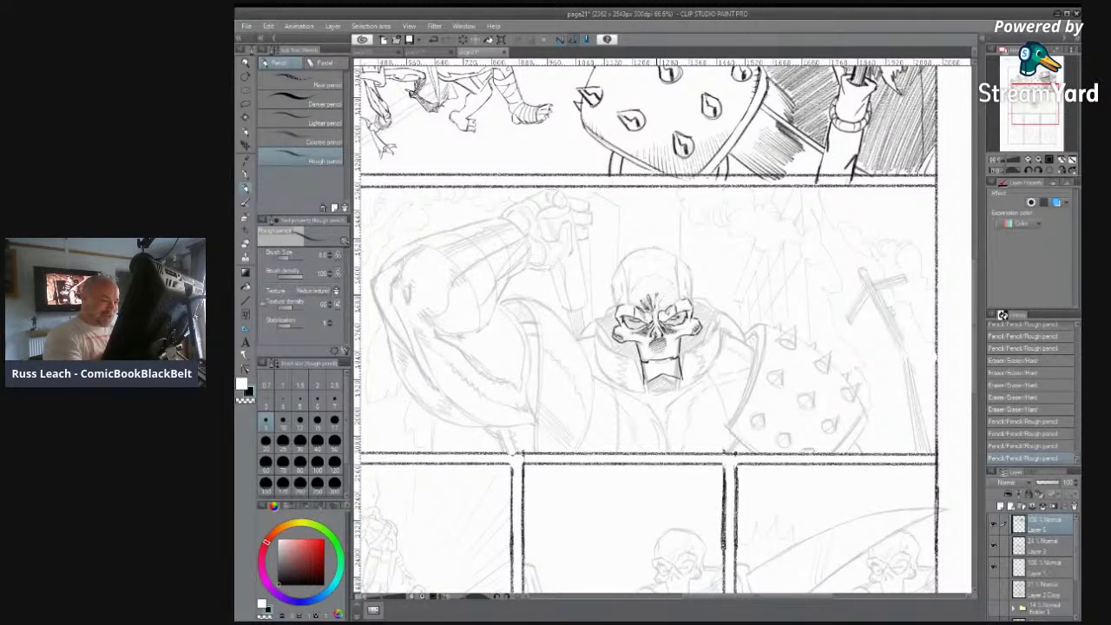
pyautogui.moveTo(664, 296)
pyautogui.mouseDown()
pyautogui.moveTo(654, 319)
pyautogui.moveTo(660, 310)
pyautogui.mouseUp()
pyautogui.moveTo(667, 297); pyautogui.dragTo(663, 309)
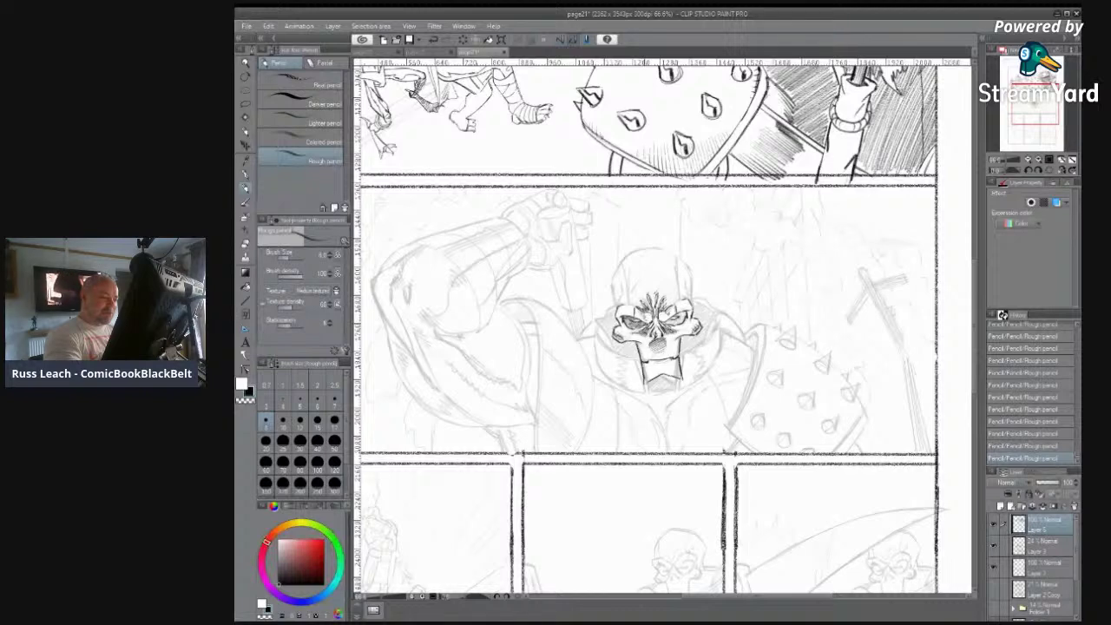
pyautogui.moveTo(665, 324); pyautogui.dragTo(682, 320)
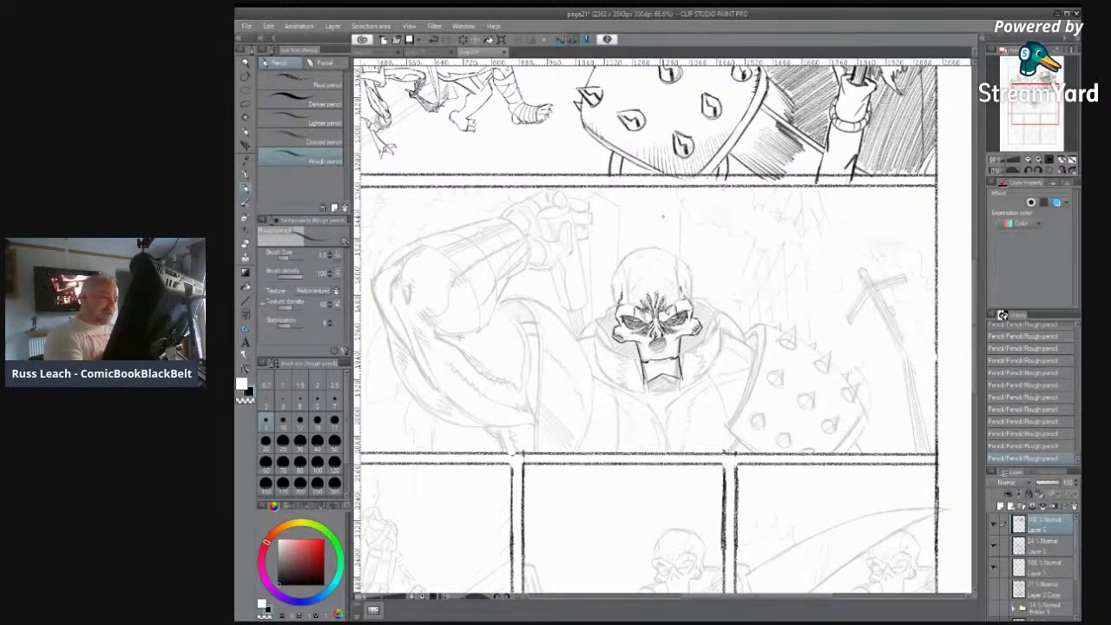
# Step: Outline the skull's rounded cranium and reinforce its temples on both sides
pyautogui.moveTo(613, 292)
pyautogui.mouseDown()
pyautogui.moveTo(616, 308)
pyautogui.moveTo(616, 274)
pyautogui.moveTo(637, 255)
pyautogui.moveTo(670, 254)
pyautogui.moveTo(690, 273)
pyautogui.moveTo(691, 298)
pyautogui.mouseUp()
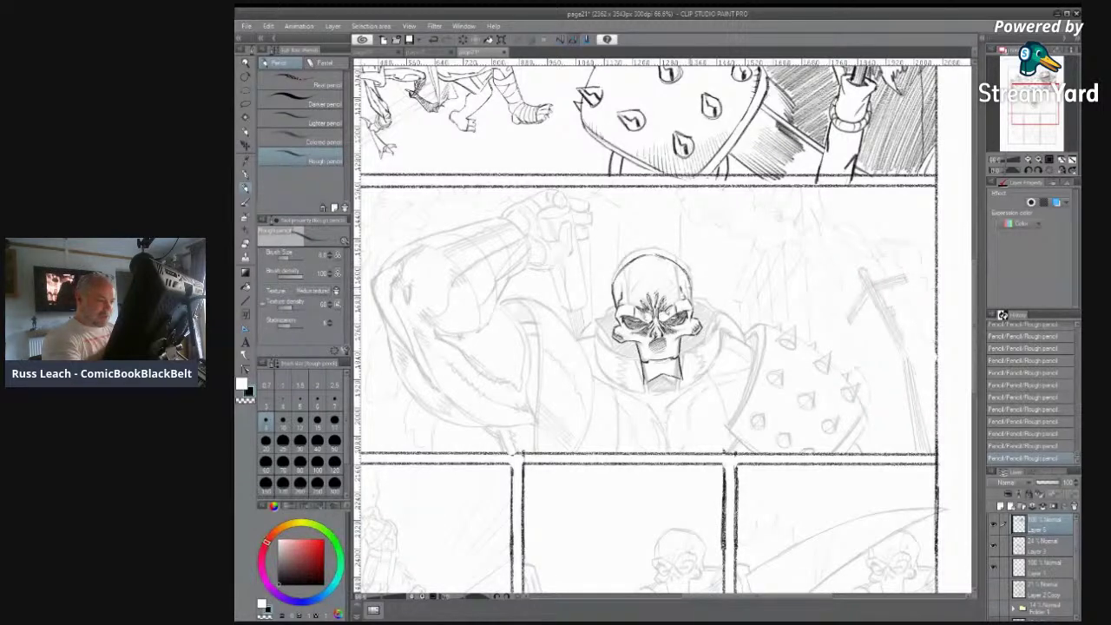
pyautogui.moveTo(616, 279); pyautogui.dragTo(618, 305)
pyautogui.moveTo(688, 284); pyautogui.dragTo(692, 305)
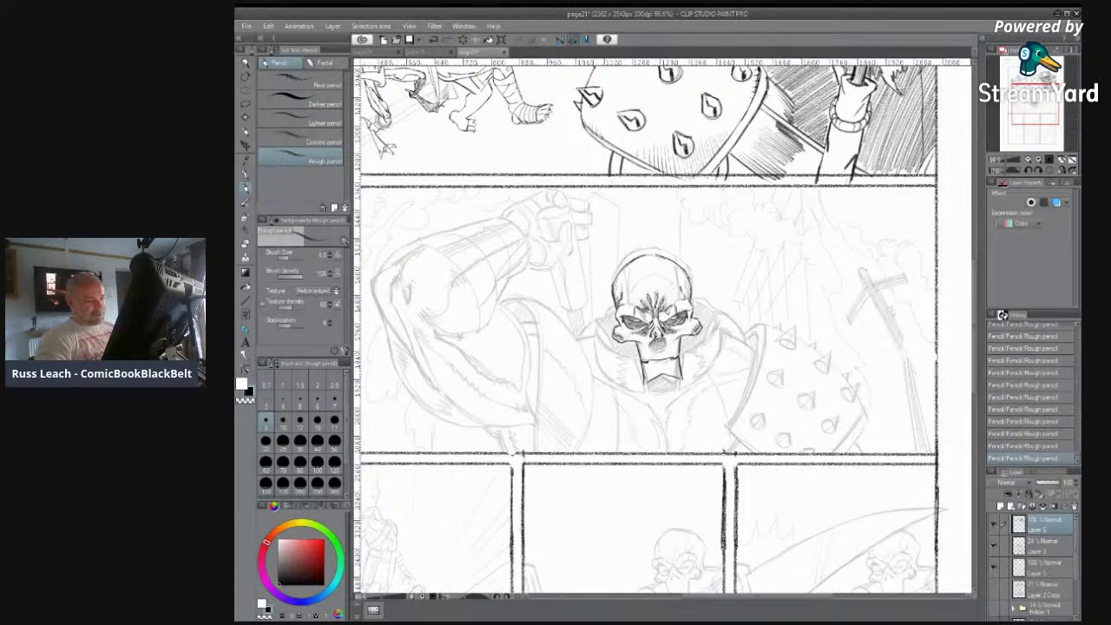
# Step: Strengthen the vertical lines along both sides of the skull's jaw and thin their edges with the Hard eraser
pyautogui.moveTo(637, 342); pyautogui.dragTo(644, 374)
pyautogui.moveTo(639, 345); pyautogui.dragTo(644, 384)
pyautogui.moveTo(681, 339); pyautogui.dragTo(683, 378)
pyautogui.moveTo(641, 347); pyautogui.dragTo(645, 387)
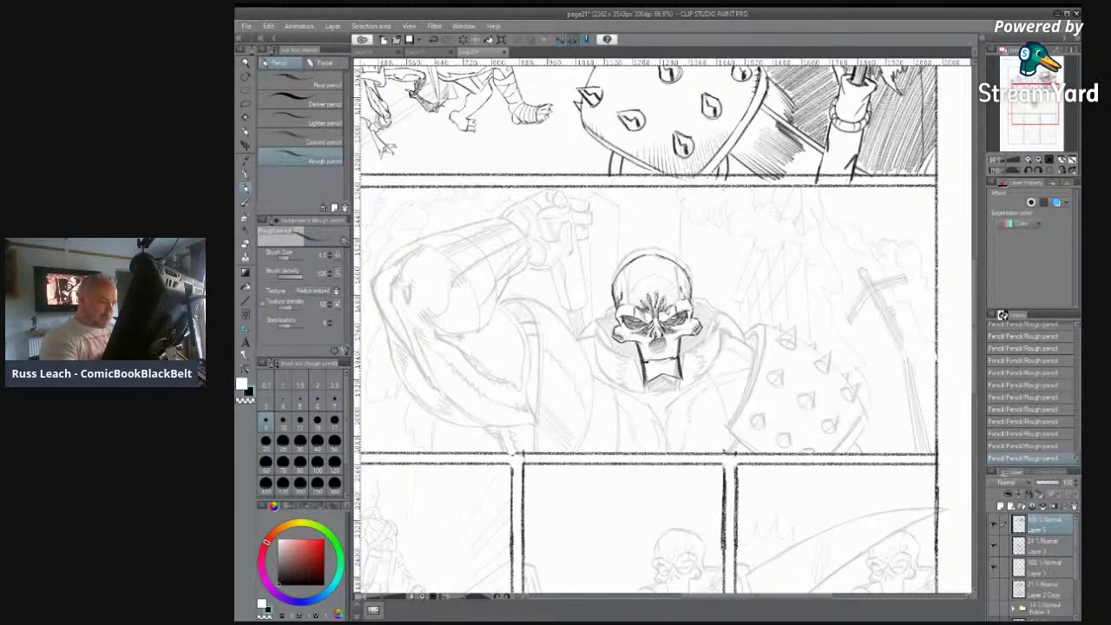
pyautogui.moveTo(677, 333); pyautogui.dragTo(678, 361)
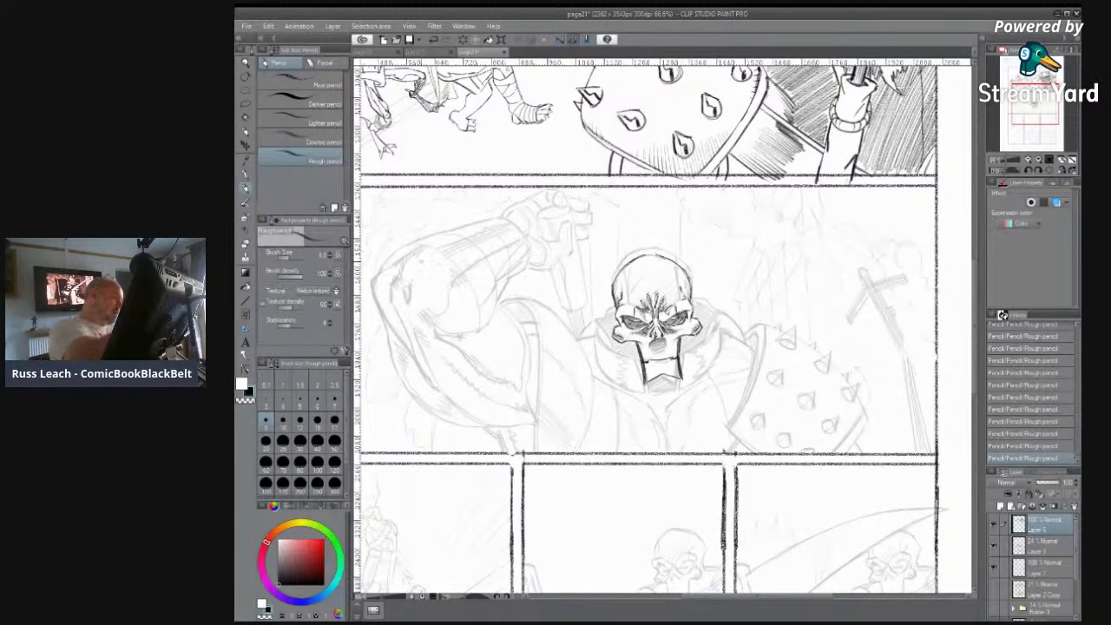
pyautogui.click(245, 243)
pyautogui.moveTo(637, 344); pyautogui.dragTo(643, 382)
pyautogui.moveTo(682, 338); pyautogui.dragTo(682, 379)
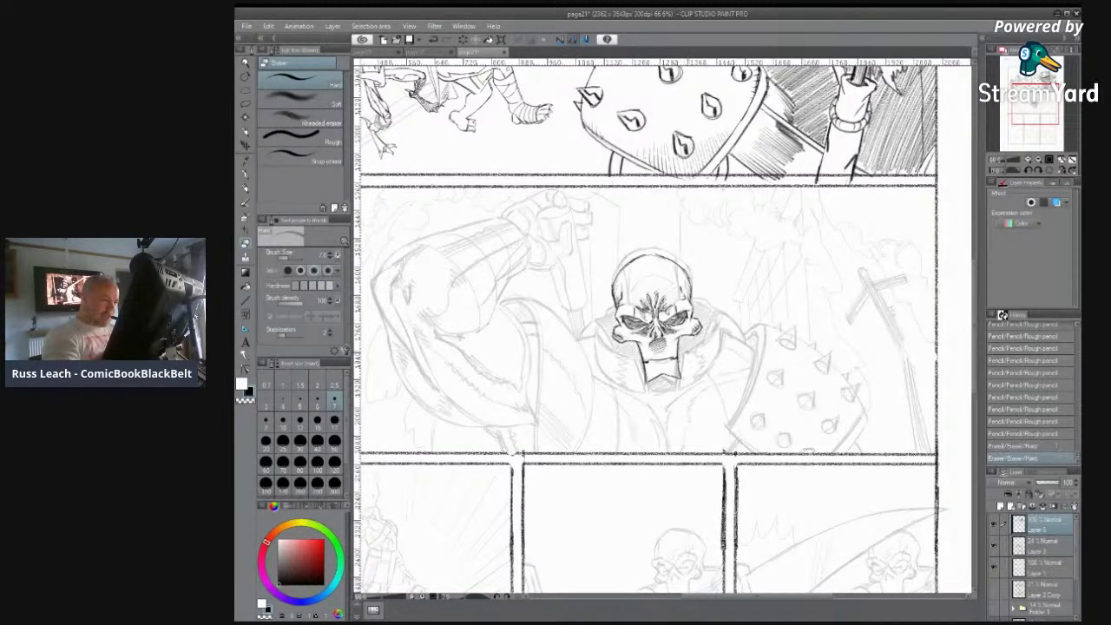
# Step: Lasso the pencilled skull, move it slightly up to fit the rough sketch, and deselect it
pyautogui.click(245, 104)
pyautogui.moveTo(691, 233)
pyautogui.mouseDown()
pyautogui.moveTo(616, 240)
pyautogui.moveTo(601, 355)
pyautogui.moveTo(727, 328)
pyautogui.moveTo(698, 230)
pyautogui.mouseUp()
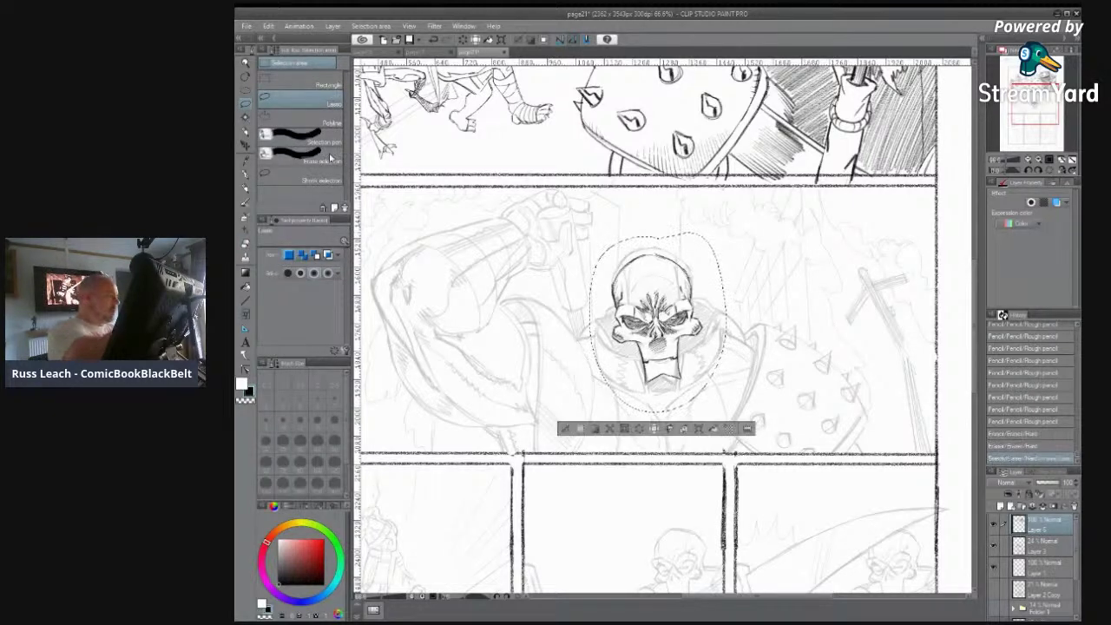
pyautogui.click(246, 145)
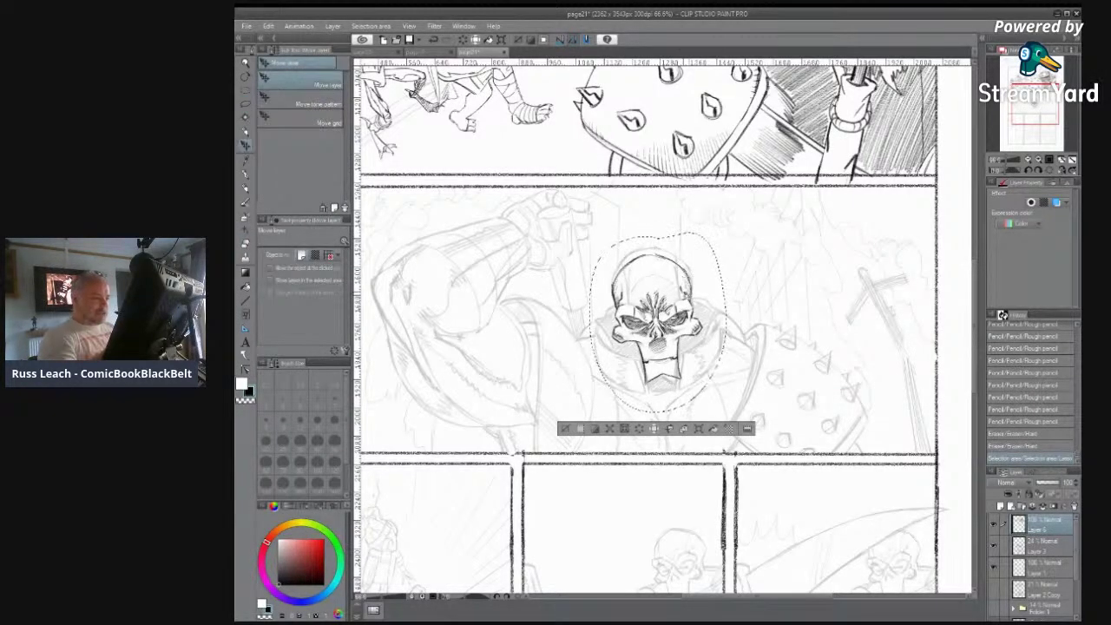
pyautogui.moveTo(657, 321); pyautogui.dragTo(686, 288)
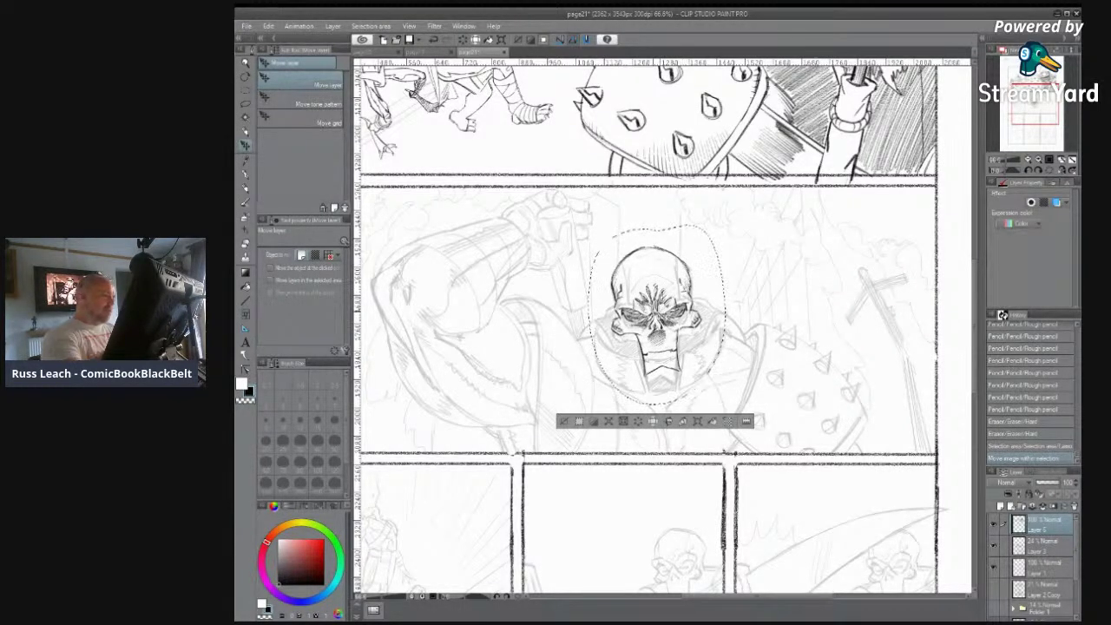
pyautogui.press('m')
pyautogui.hotkey('ctrl', 'd')
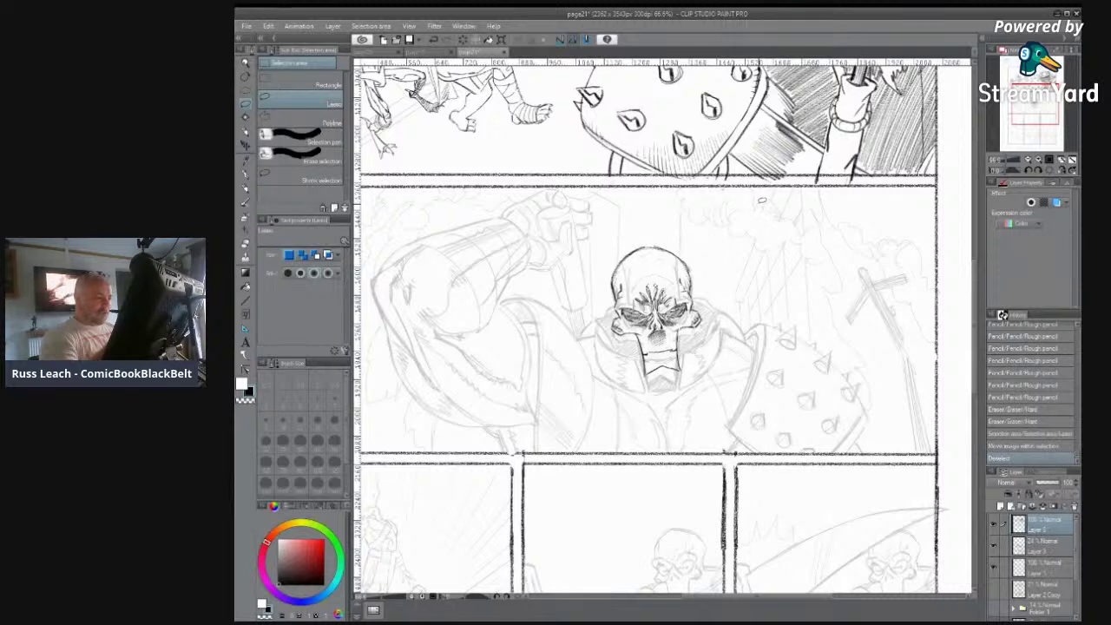
# Step: Pencil the collar's inner edges with the Rough pencil, running from both sides of the skull's jaw to below the chin
pyautogui.click(246, 186)
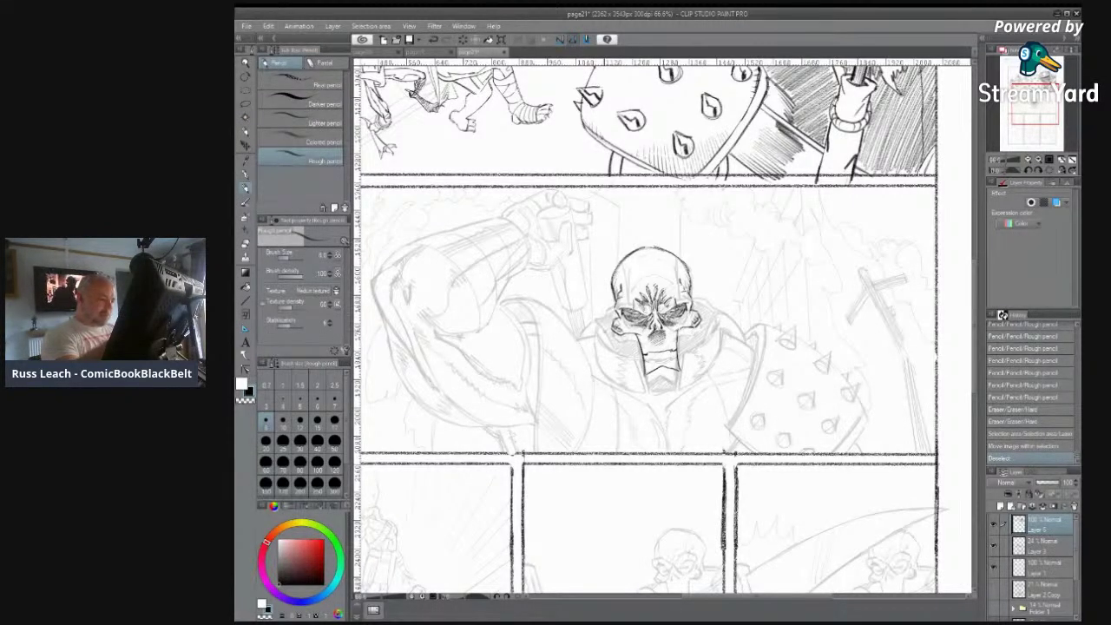
pyautogui.moveTo(618, 333); pyautogui.dragTo(627, 340)
pyautogui.moveTo(621, 337)
pyautogui.mouseDown()
pyautogui.moveTo(632, 344)
pyautogui.moveTo(621, 357)
pyautogui.moveTo(648, 390)
pyautogui.mouseUp()
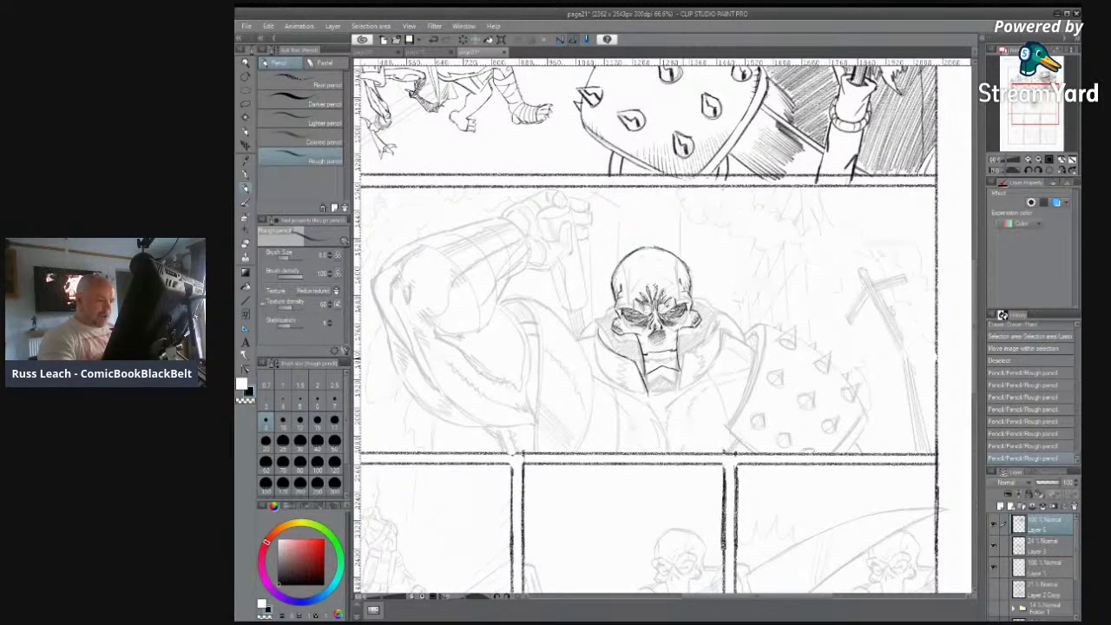
pyautogui.moveTo(685, 357); pyautogui.dragTo(680, 386)
pyautogui.moveTo(694, 342); pyautogui.dragTo(686, 354)
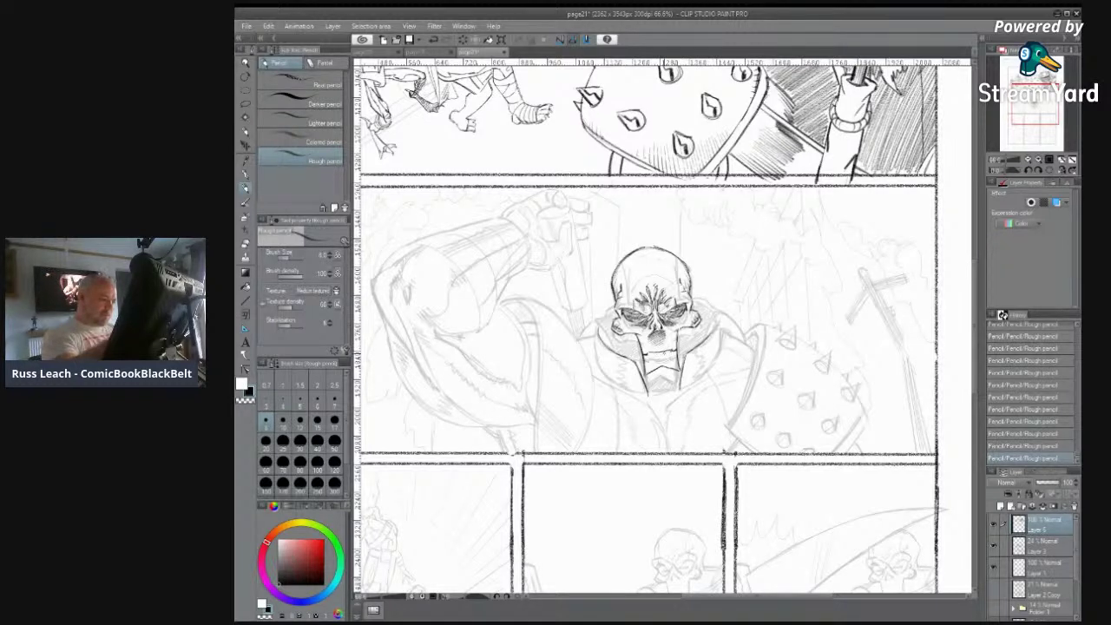
# Step: Draw the collar's parallel rim lines and its rounded outer edge on both sides, joining them beneath the chin
pyautogui.moveTo(601, 332)
pyautogui.mouseDown()
pyautogui.moveTo(594, 346)
pyautogui.moveTo(623, 360)
pyautogui.moveTo(643, 392)
pyautogui.mouseUp()
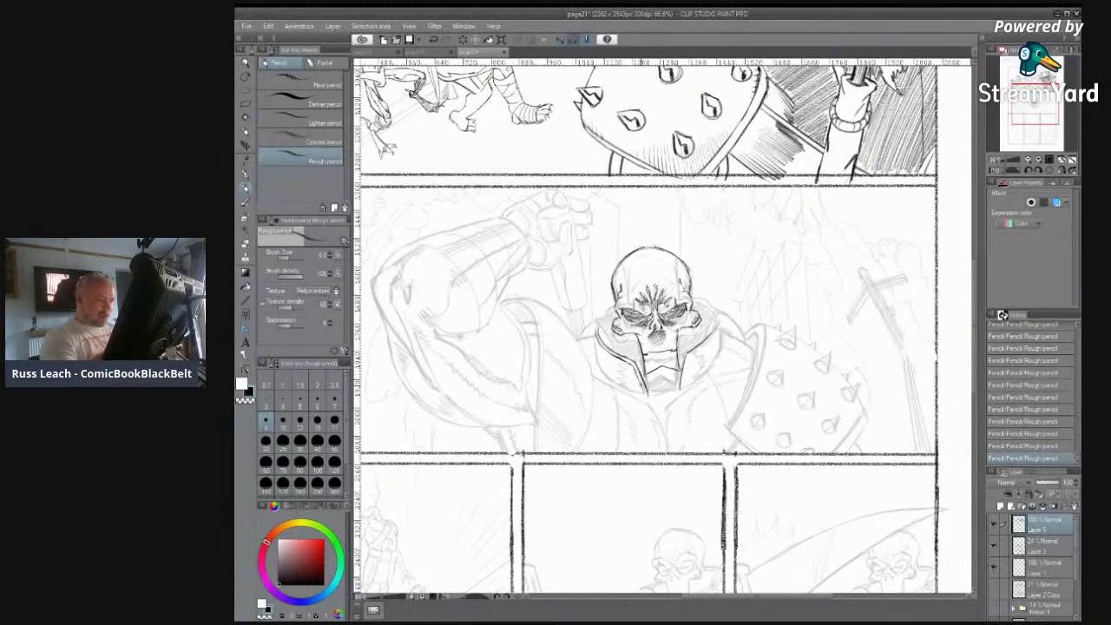
pyautogui.moveTo(687, 354)
pyautogui.mouseDown()
pyautogui.moveTo(681, 388)
pyautogui.moveTo(686, 359)
pyautogui.moveTo(710, 339)
pyautogui.mouseUp()
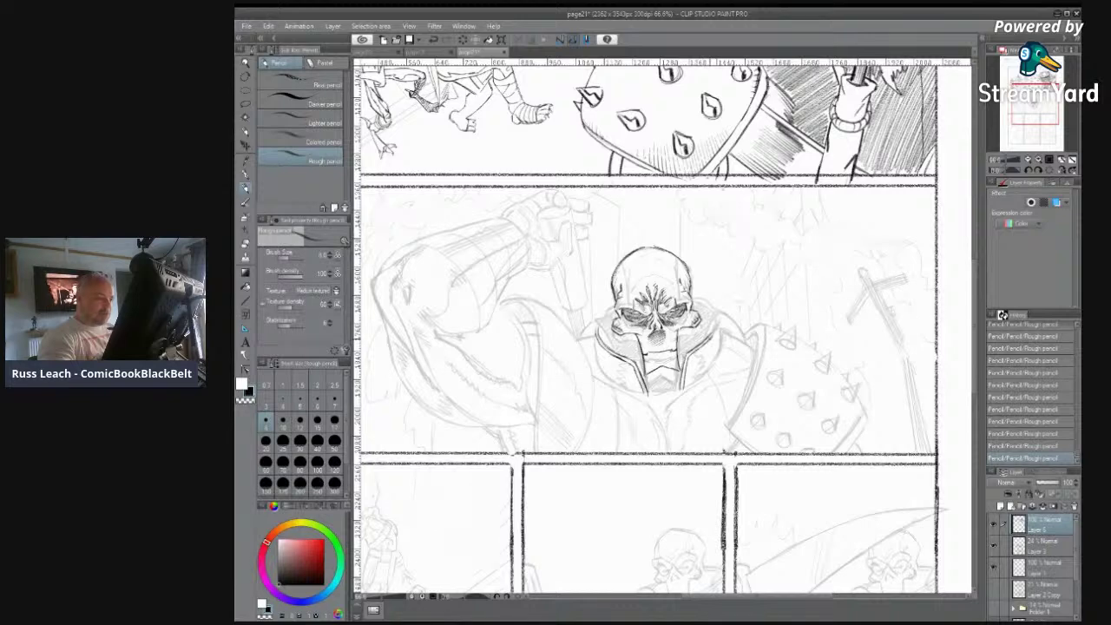
pyautogui.moveTo(601, 347)
pyautogui.mouseDown()
pyautogui.moveTo(594, 376)
pyautogui.moveTo(637, 393)
pyautogui.mouseUp()
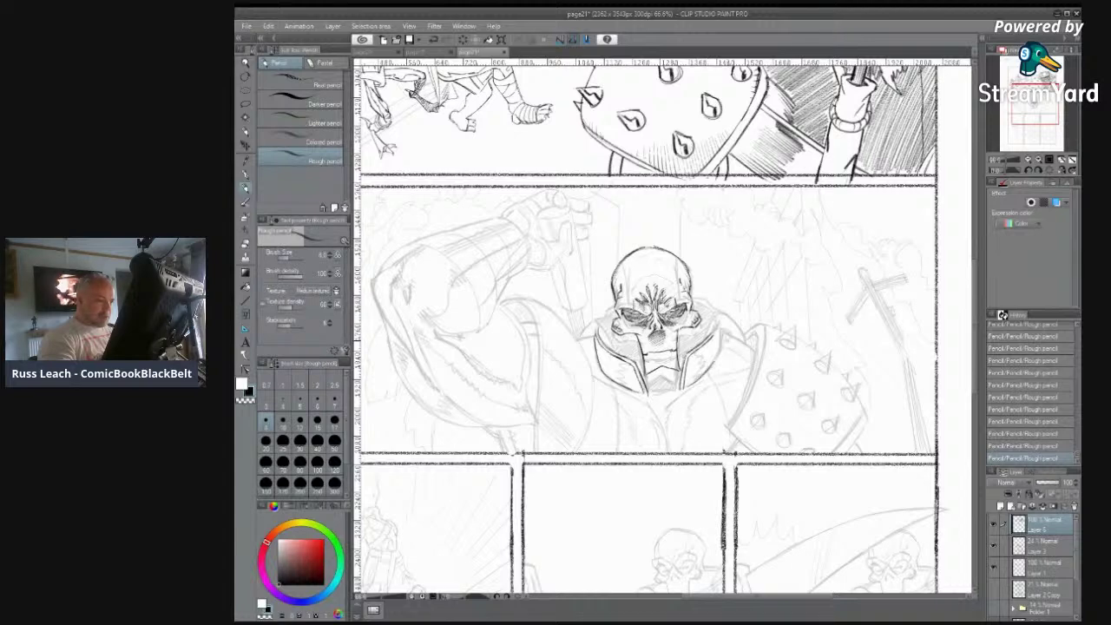
pyautogui.moveTo(720, 348); pyautogui.dragTo(713, 363)
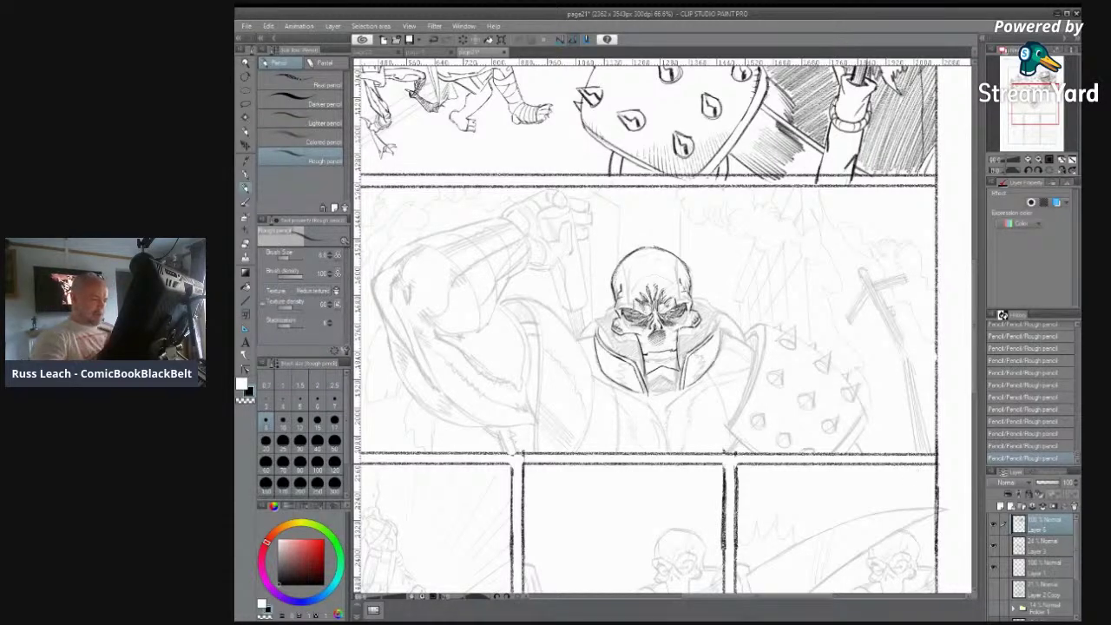
pyautogui.moveTo(649, 393); pyautogui.dragTo(679, 390)
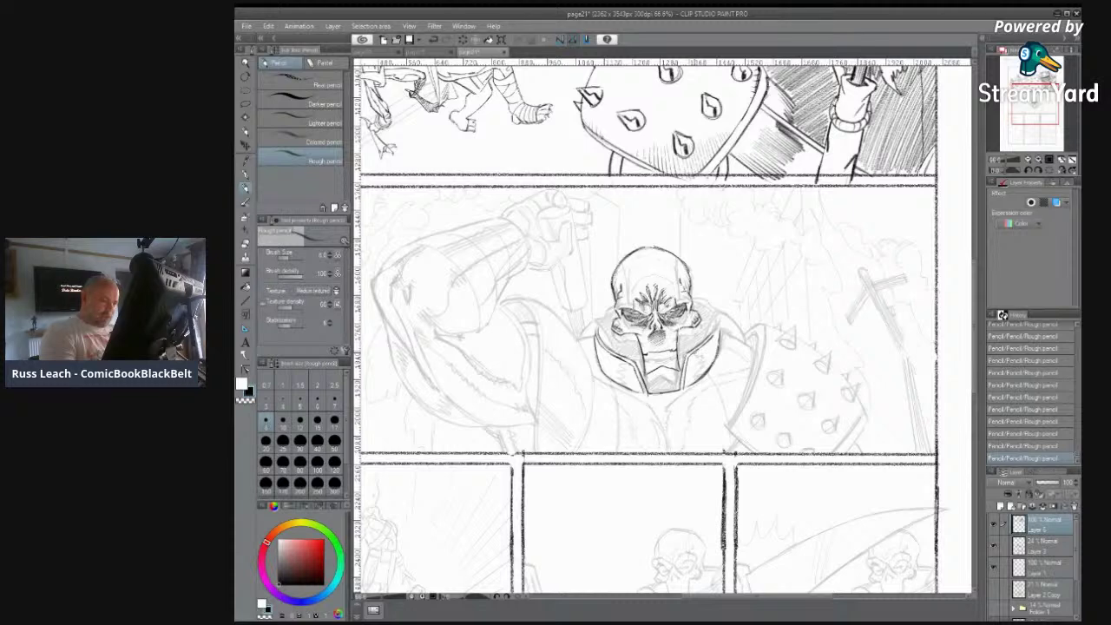
# Step: Hatch shadows on the left and right front faces of the collar
pyautogui.moveTo(706, 346); pyautogui.dragTo(697, 370)
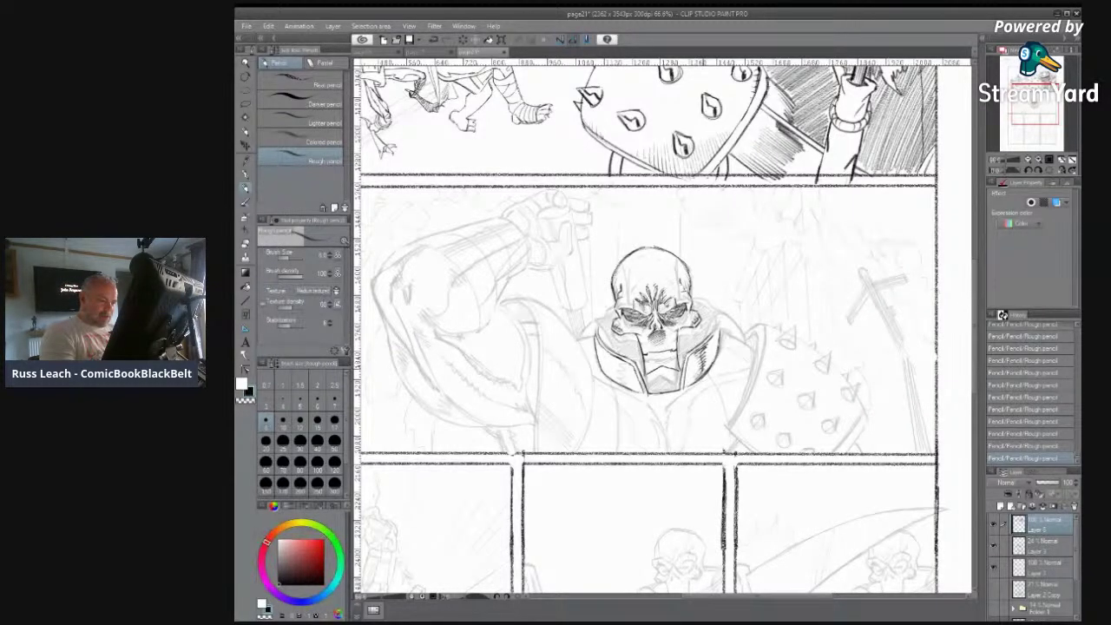
pyautogui.moveTo(615, 357); pyautogui.dragTo(618, 371)
pyautogui.moveTo(617, 366); pyautogui.dragTo(631, 384)
pyautogui.moveTo(619, 375)
pyautogui.mouseDown()
pyautogui.moveTo(628, 382)
pyautogui.moveTo(609, 361)
pyautogui.mouseUp()
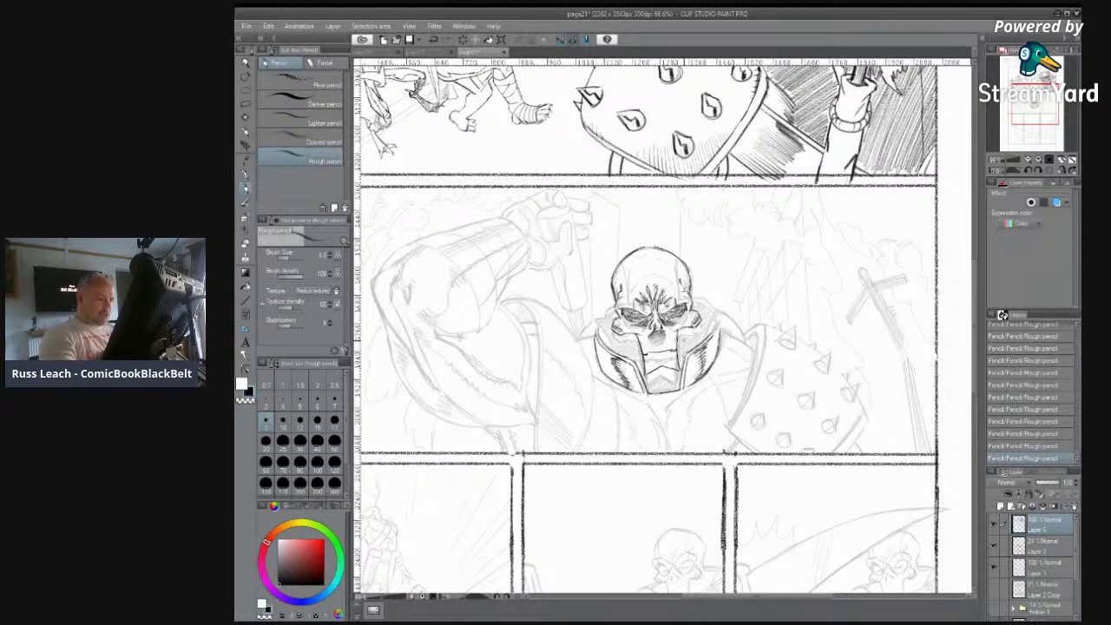
# Step: Outline the collar's flared points on both sides of the skull and shade the hollow behind the jaw
pyautogui.moveTo(595, 332); pyautogui.dragTo(604, 345)
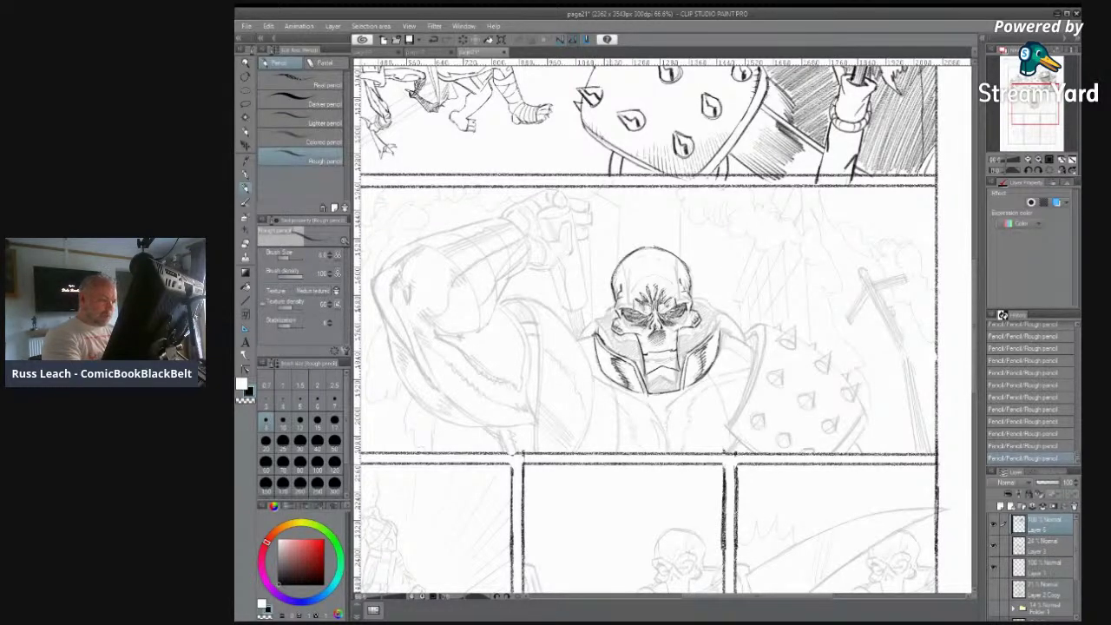
pyautogui.moveTo(579, 337)
pyautogui.mouseDown()
pyautogui.moveTo(597, 317)
pyautogui.moveTo(608, 333)
pyautogui.mouseUp()
pyautogui.moveTo(707, 328)
pyautogui.mouseDown()
pyautogui.moveTo(721, 308)
pyautogui.moveTo(721, 323)
pyautogui.mouseUp()
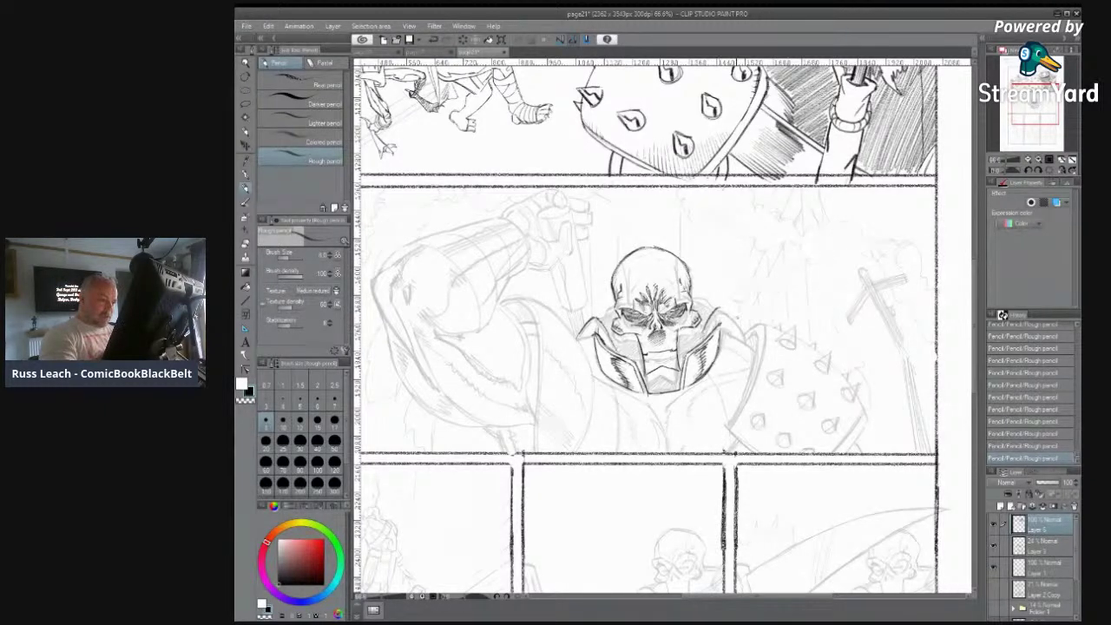
pyautogui.moveTo(724, 308); pyautogui.dragTo(731, 338)
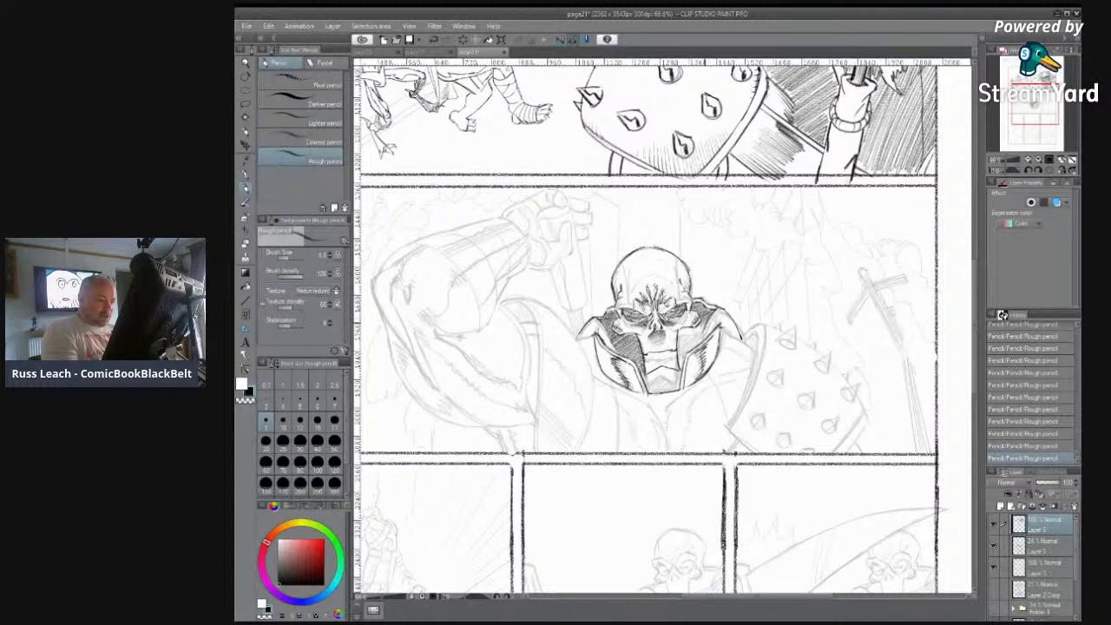
# Step: Hatch the dark area beneath the skull's chin and deepen the shading on both sides of the collar
pyautogui.moveTo(690, 326)
pyautogui.mouseDown()
pyautogui.moveTo(679, 333)
pyautogui.moveTo(695, 339)
pyautogui.moveTo(683, 365)
pyautogui.moveTo(651, 378)
pyautogui.moveTo(672, 387)
pyautogui.mouseUp()
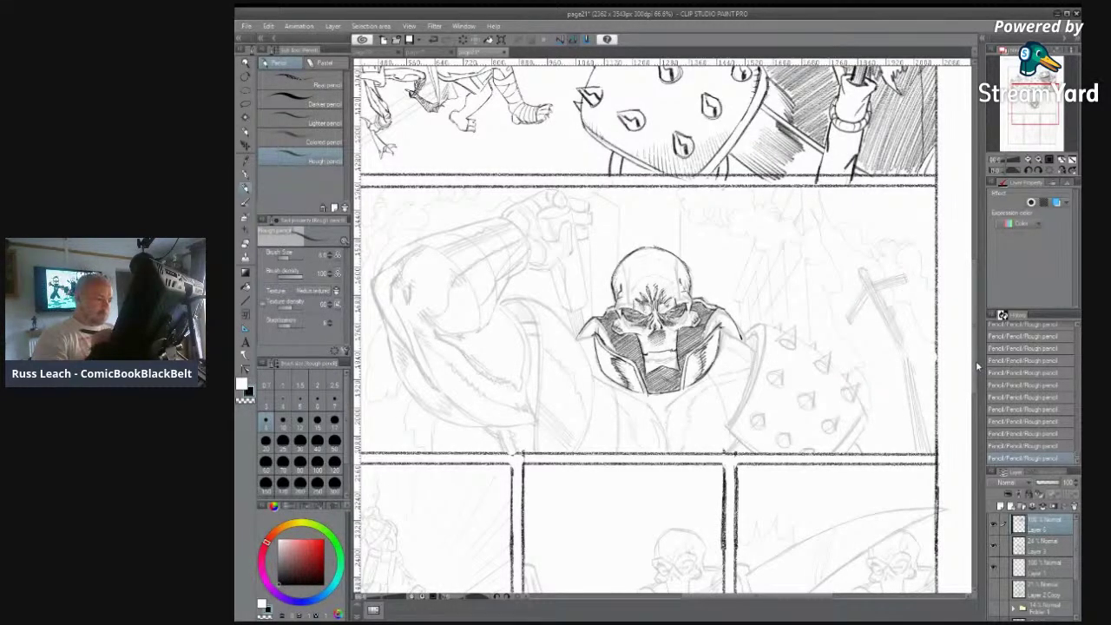
pyautogui.moveTo(715, 335); pyautogui.dragTo(708, 368)
pyautogui.moveTo(615, 366)
pyautogui.mouseDown()
pyautogui.moveTo(609, 379)
pyautogui.moveTo(598, 337)
pyautogui.mouseUp()
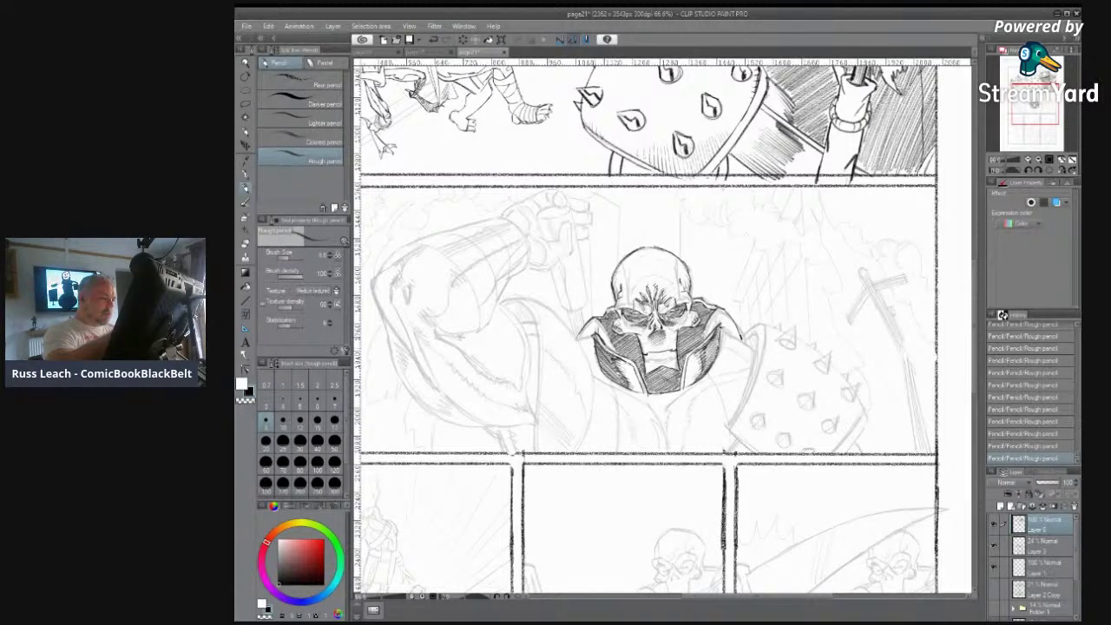
# Step: Clean up the collar's left outer edge with the Hard eraser, then re-pencil the outer edges on both sides
pyautogui.press('e')
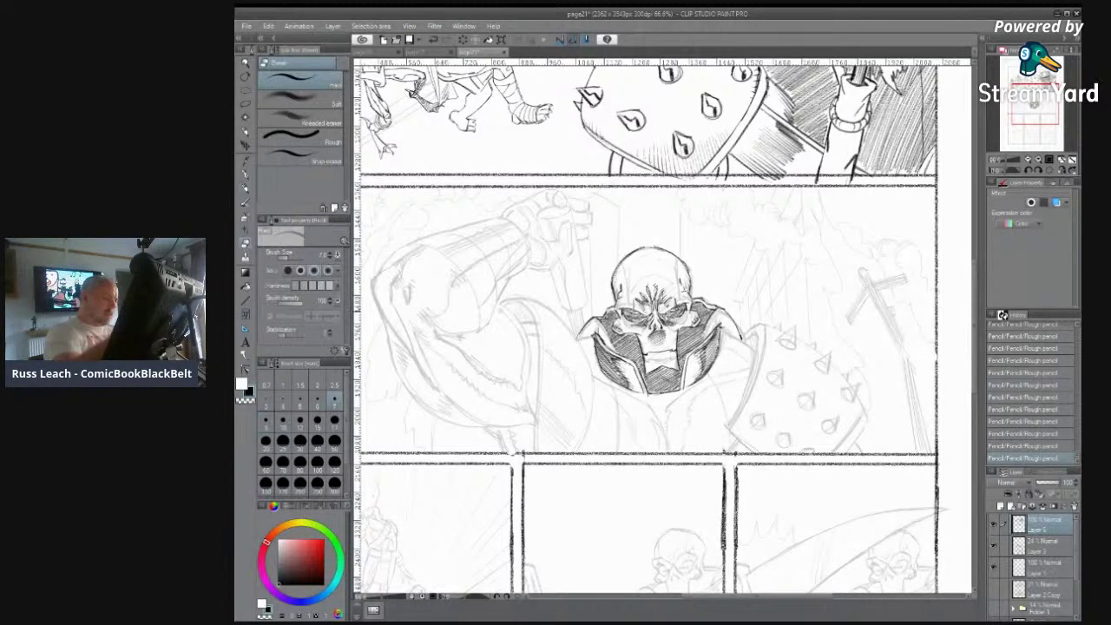
pyautogui.moveTo(599, 362); pyautogui.dragTo(601, 365)
pyautogui.click(246, 189)
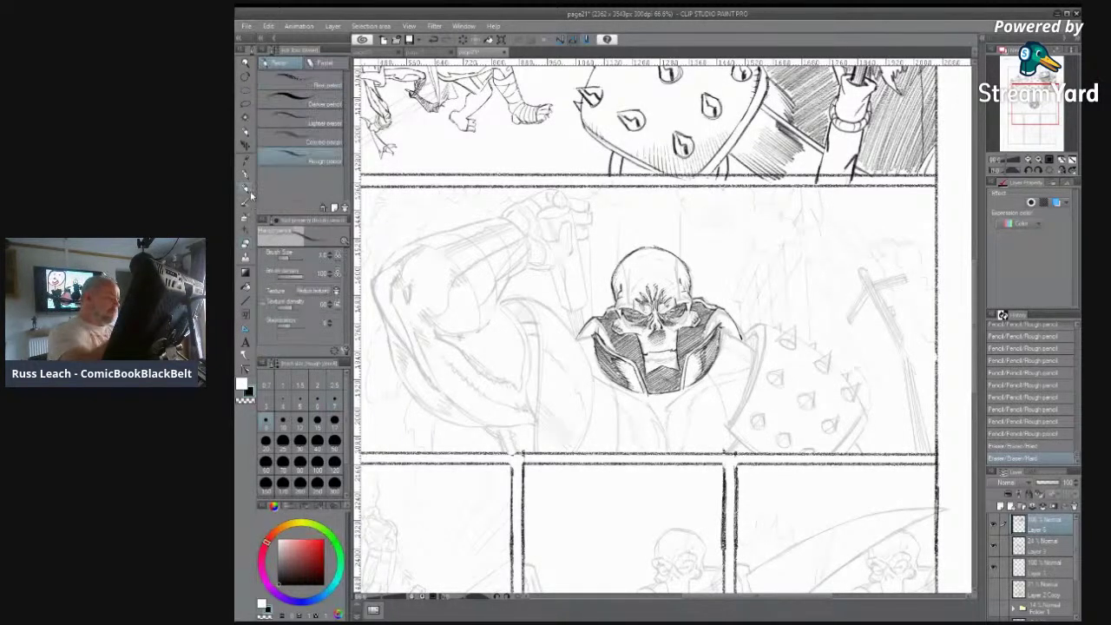
pyautogui.moveTo(596, 356)
pyautogui.mouseDown()
pyautogui.moveTo(606, 374)
pyautogui.moveTo(600, 363)
pyautogui.mouseUp()
pyautogui.moveTo(719, 351); pyautogui.dragTo(712, 368)
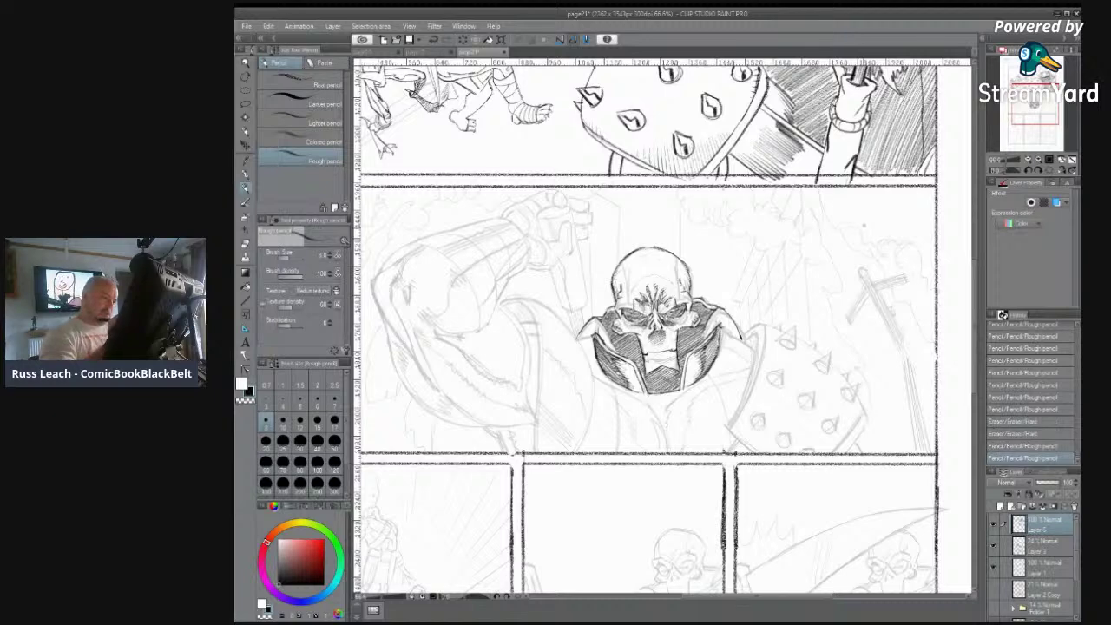
# Step: Draw the V-shaped neckline of the garment below the collar and reinforce the collar's lower rim above it
pyautogui.moveTo(592, 375)
pyautogui.mouseDown()
pyautogui.moveTo(667, 426)
pyautogui.moveTo(701, 384)
pyautogui.moveTo(748, 367)
pyautogui.mouseUp()
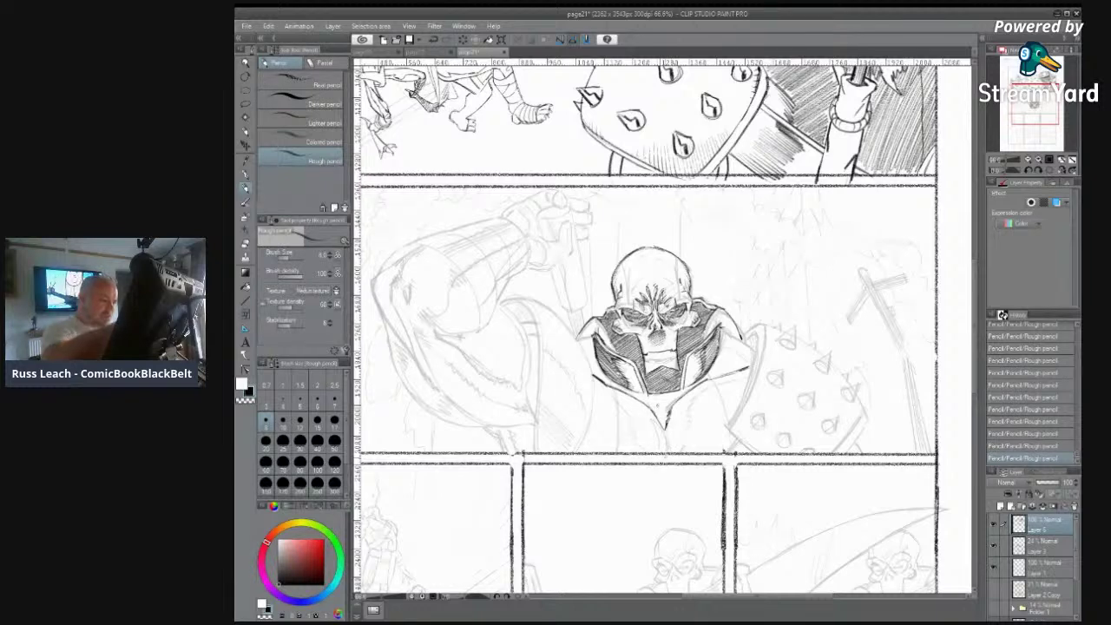
pyautogui.moveTo(642, 395); pyautogui.dragTo(666, 399)
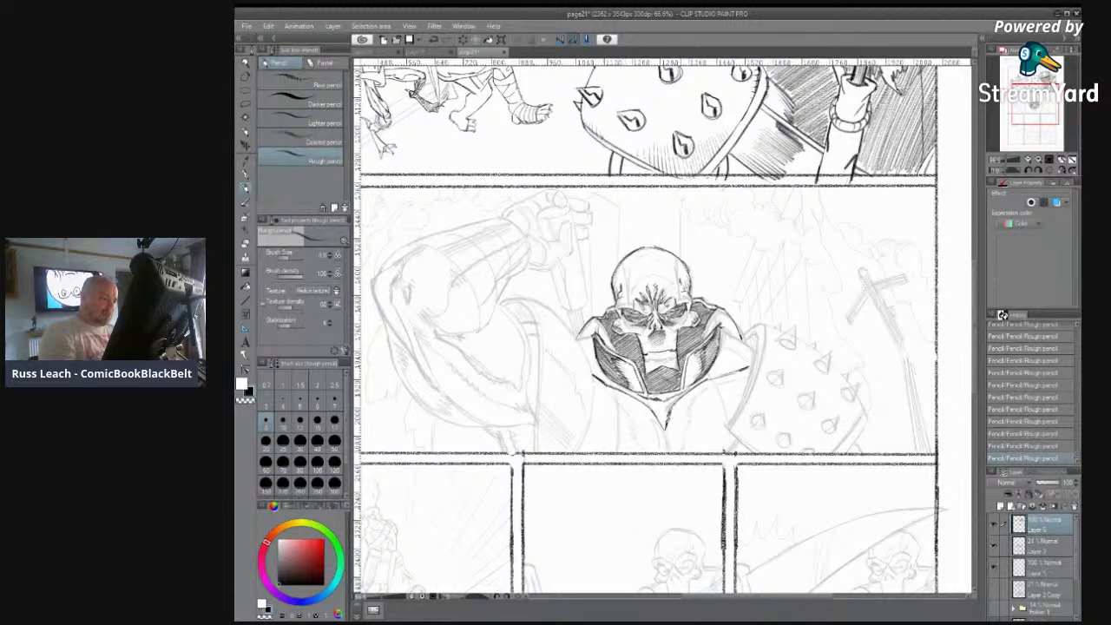
pyautogui.moveTo(653, 396); pyautogui.dragTo(671, 397)
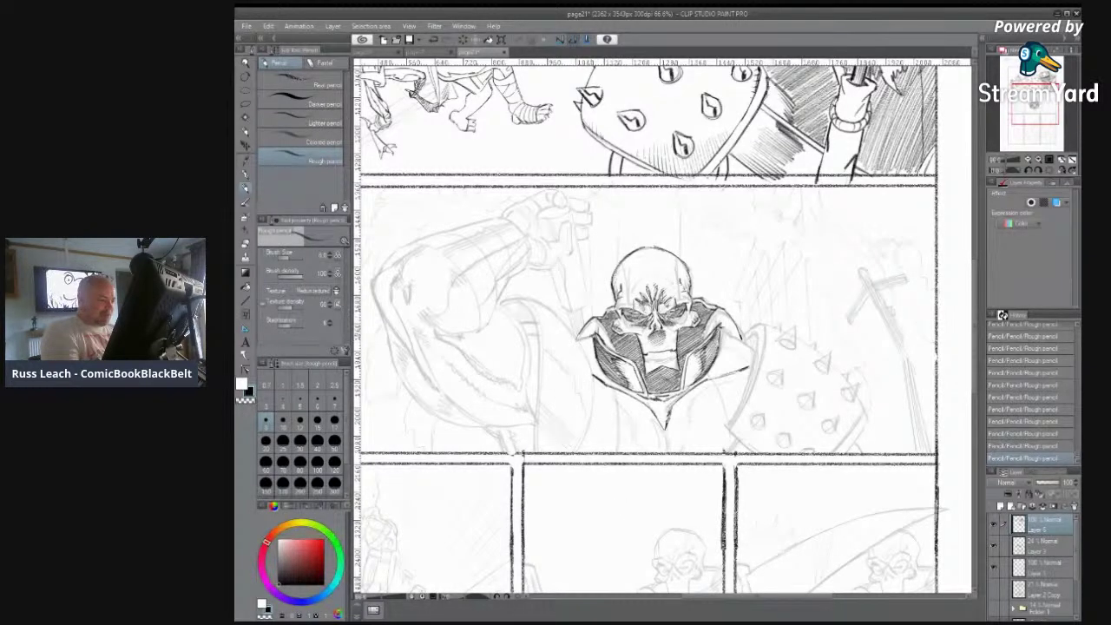
# Step: Add fold lines beside both collar points and hatch the band between the collar and the V-shaped neckline
pyautogui.moveTo(724, 345); pyautogui.dragTo(755, 341)
pyautogui.moveTo(580, 348); pyautogui.dragTo(594, 352)
pyautogui.moveTo(719, 343)
pyautogui.mouseDown()
pyautogui.moveTo(755, 362)
pyautogui.moveTo(733, 349)
pyautogui.moveTo(749, 355)
pyautogui.moveTo(731, 370)
pyautogui.moveTo(726, 347)
pyautogui.moveTo(735, 351)
pyautogui.moveTo(693, 385)
pyautogui.mouseUp()
pyautogui.moveTo(584, 356)
pyautogui.mouseDown()
pyautogui.moveTo(594, 348)
pyautogui.moveTo(624, 385)
pyautogui.mouseUp()
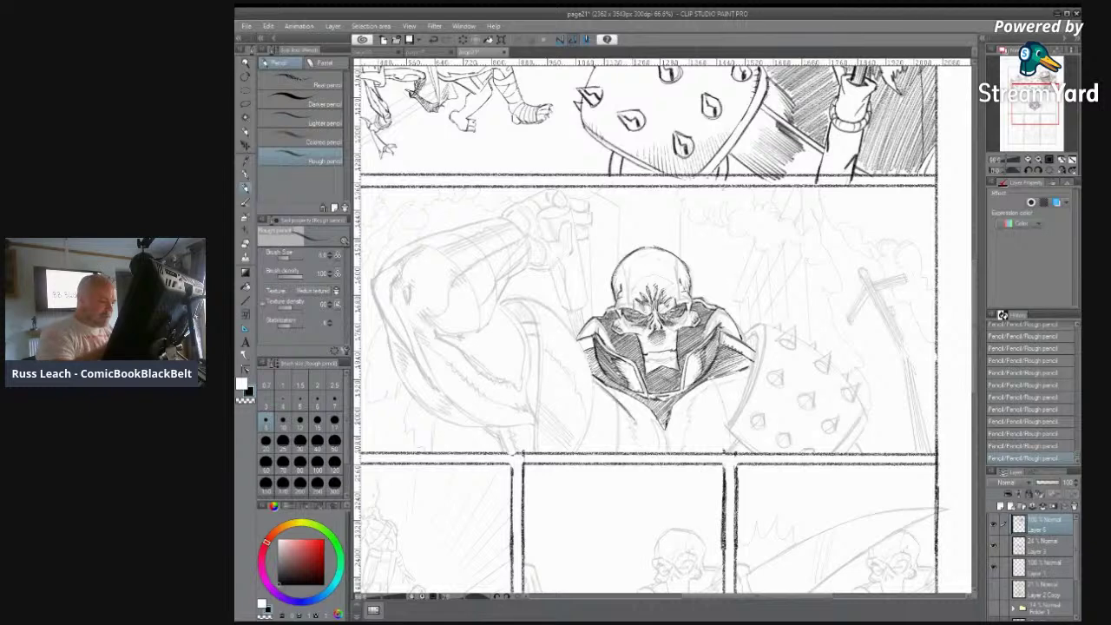
# Step: Pencil the left chest fold below the neckline down to the panel border, with shadow strokes along it
pyautogui.moveTo(651, 418)
pyautogui.mouseDown()
pyautogui.moveTo(668, 449)
pyautogui.moveTo(656, 426)
pyautogui.moveTo(650, 453)
pyautogui.moveTo(637, 430)
pyautogui.mouseUp()
pyautogui.moveTo(627, 417); pyautogui.dragTo(637, 429)
pyautogui.moveTo(627, 412); pyautogui.dragTo(658, 453)
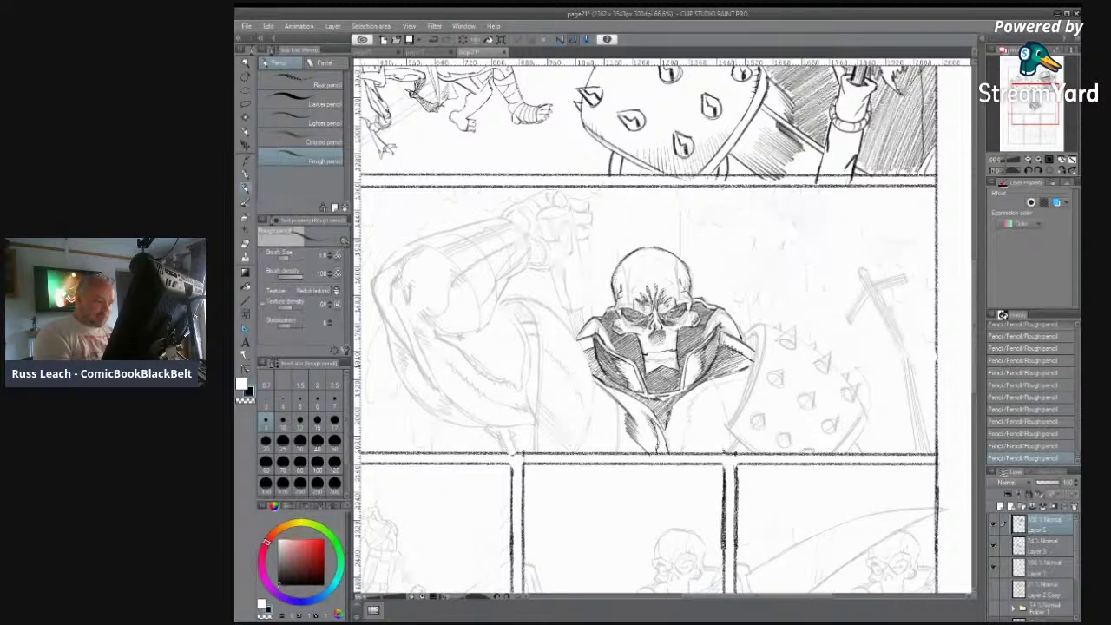
# Step: Pencil the matching right chest fold down to the panel border and extend its upper edge toward the shield
pyautogui.moveTo(705, 387)
pyautogui.mouseDown()
pyautogui.moveTo(682, 406)
pyautogui.moveTo(701, 408)
pyautogui.moveTo(698, 422)
pyautogui.mouseUp()
pyautogui.moveTo(683, 408); pyautogui.dragTo(695, 432)
pyautogui.moveTo(688, 427); pyautogui.dragTo(678, 453)
pyautogui.moveTo(688, 403)
pyautogui.mouseDown()
pyautogui.moveTo(696, 417)
pyautogui.moveTo(731, 380)
pyautogui.mouseUp()
pyautogui.moveTo(715, 385); pyautogui.dragTo(750, 373)
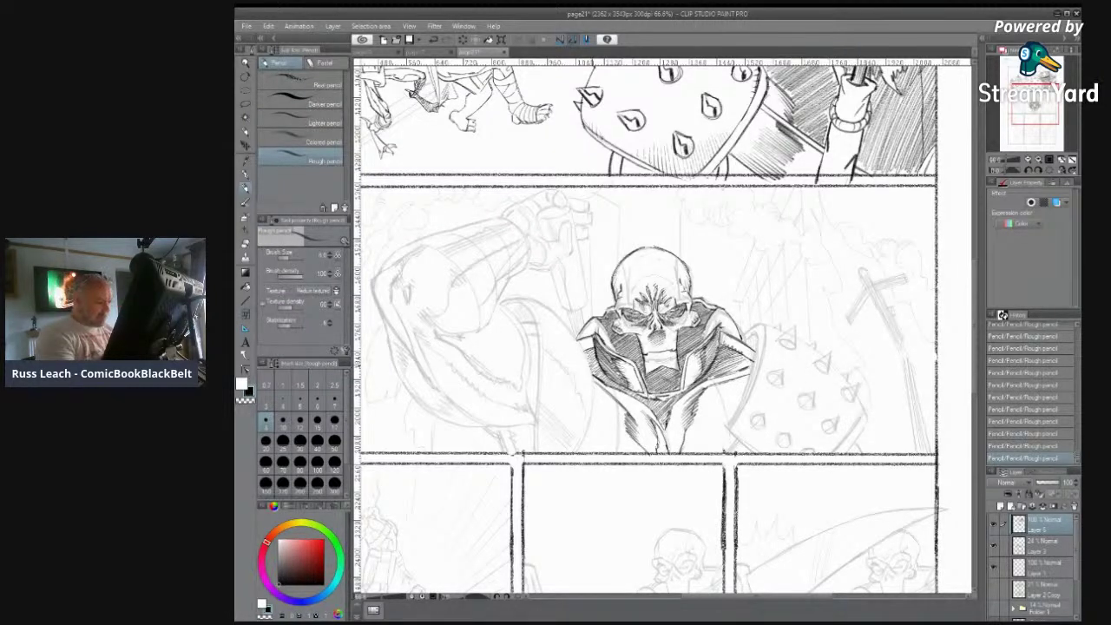
# Step: Outline the left side of the figure's torso and fill the left chest area with diagonal hatching
pyautogui.moveTo(577, 452); pyautogui.dragTo(591, 379)
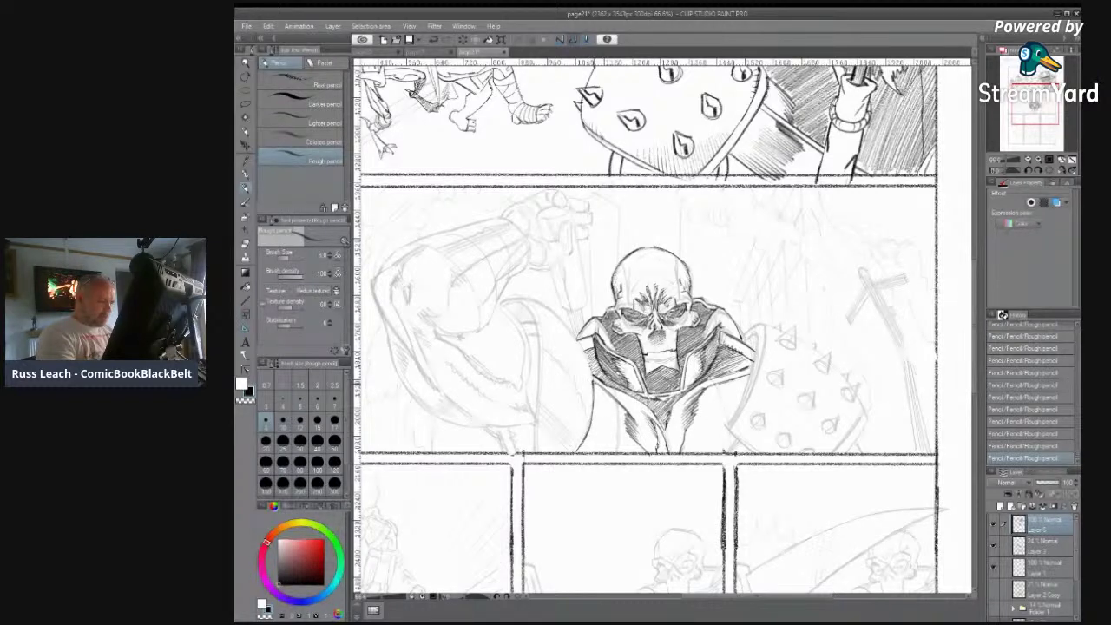
pyautogui.moveTo(594, 426); pyautogui.dragTo(592, 395)
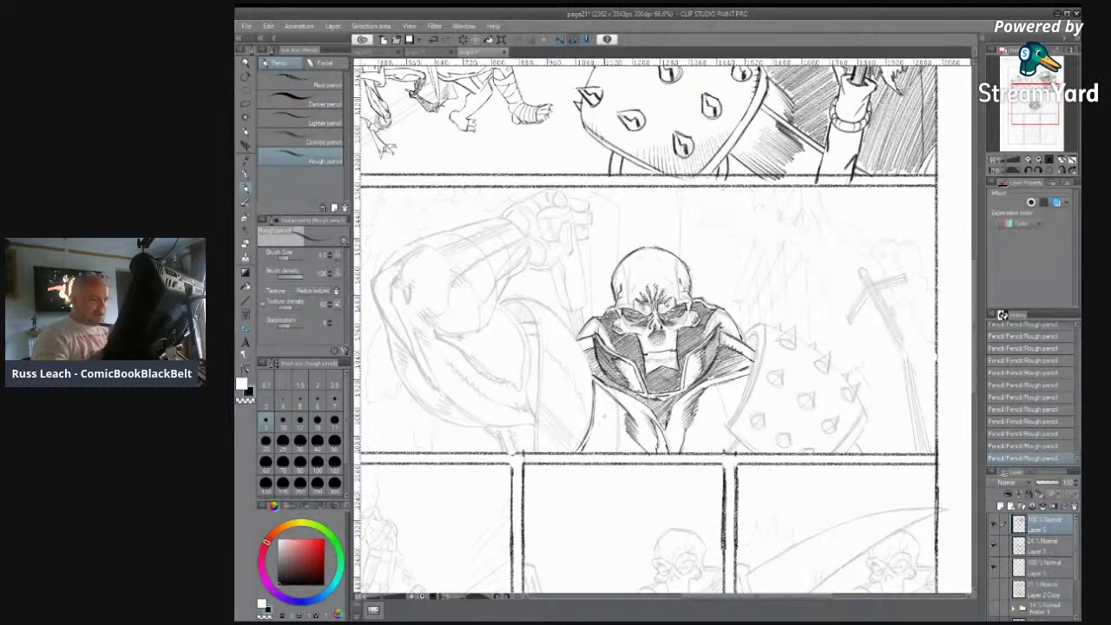
pyautogui.moveTo(615, 389)
pyautogui.mouseDown()
pyautogui.moveTo(617, 452)
pyautogui.moveTo(586, 445)
pyautogui.moveTo(598, 426)
pyautogui.moveTo(625, 417)
pyautogui.mouseUp()
pyautogui.moveTo(608, 453)
pyautogui.mouseDown()
pyautogui.moveTo(642, 405)
pyautogui.moveTo(614, 389)
pyautogui.mouseUp()
pyautogui.moveTo(596, 416)
pyautogui.mouseDown()
pyautogui.moveTo(623, 384)
pyautogui.moveTo(613, 387)
pyautogui.mouseUp()
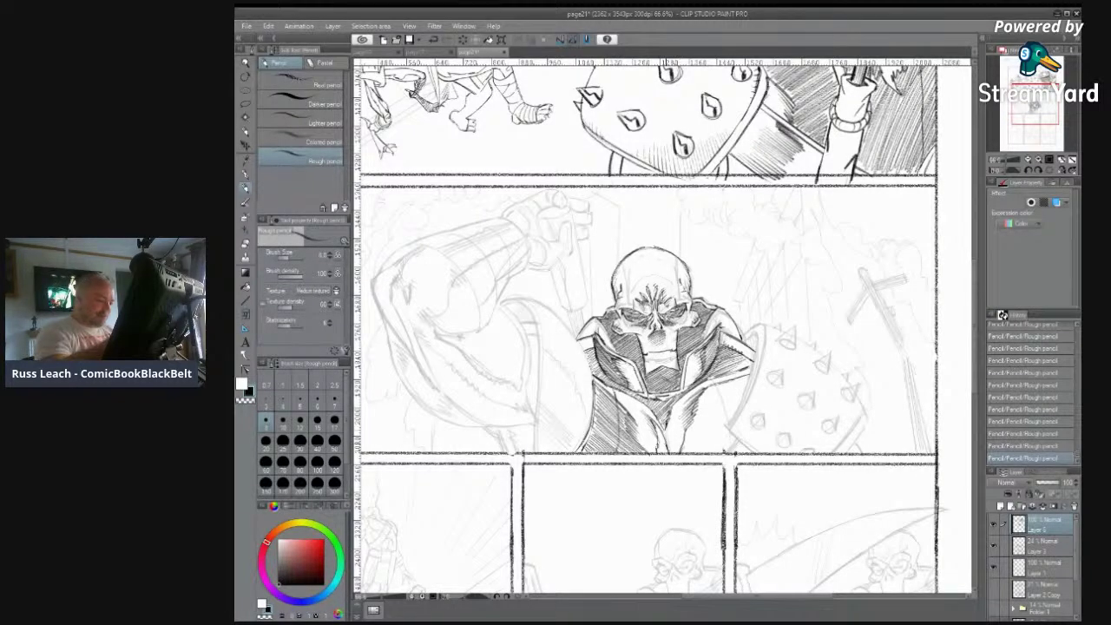
# Step: Hatch the gap between the chest folds and the right chest area up to the shield's edge
pyautogui.moveTo(657, 453); pyautogui.dragTo(663, 445)
pyautogui.moveTo(658, 452); pyautogui.dragTo(668, 439)
pyautogui.moveTo(662, 453); pyautogui.dragTo(663, 424)
pyautogui.moveTo(656, 429)
pyautogui.mouseDown()
pyautogui.moveTo(719, 380)
pyautogui.moveTo(746, 377)
pyautogui.mouseUp()
pyautogui.moveTo(699, 408); pyautogui.dragTo(744, 387)
pyautogui.moveTo(689, 429)
pyautogui.mouseDown()
pyautogui.moveTo(736, 396)
pyautogui.moveTo(738, 406)
pyautogui.mouseUp()
pyautogui.moveTo(684, 450)
pyautogui.mouseDown()
pyautogui.moveTo(731, 415)
pyautogui.moveTo(743, 444)
pyautogui.mouseUp()
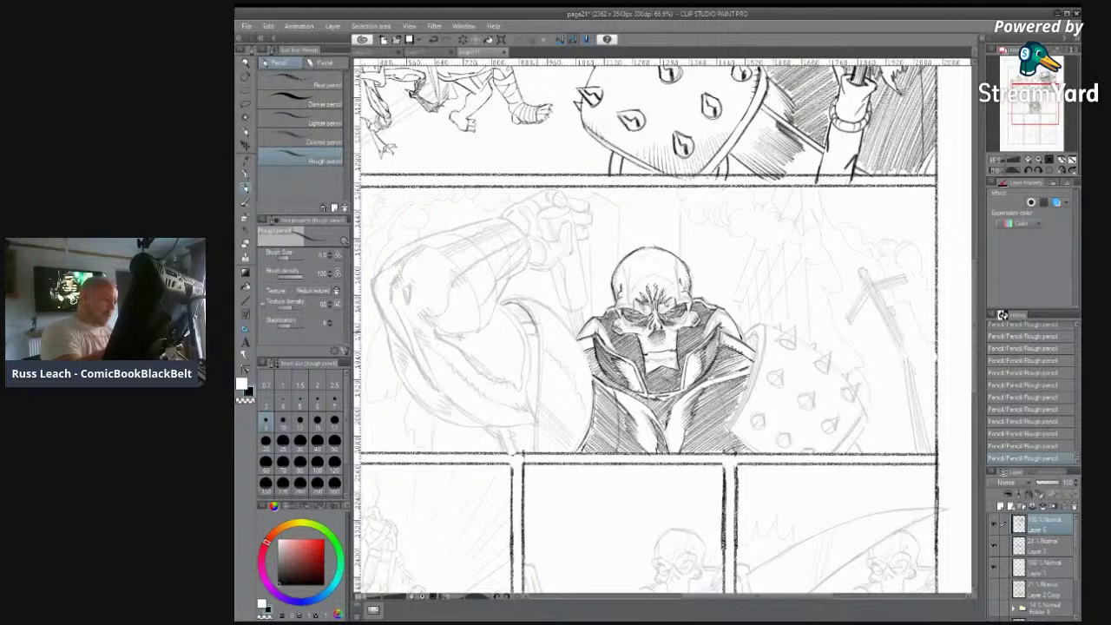
# Step: Draw the curved double edge of the drape below the raised arm, from the shoulder to the panel border
pyautogui.moveTo(540, 349); pyautogui.dragTo(538, 450)
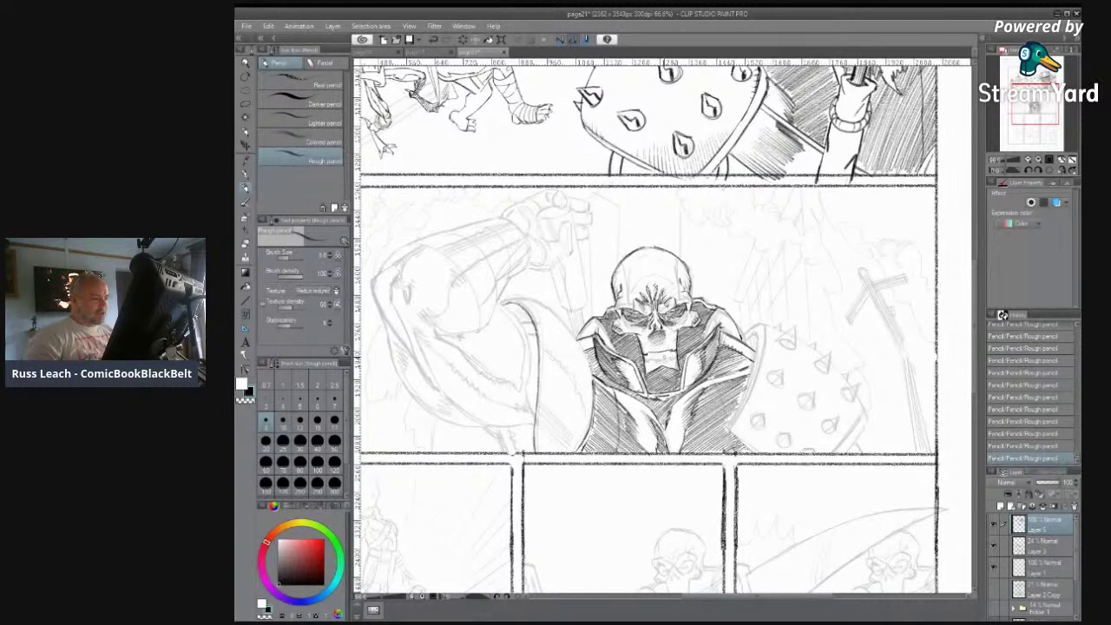
pyautogui.scroll(-2, 659, 355)
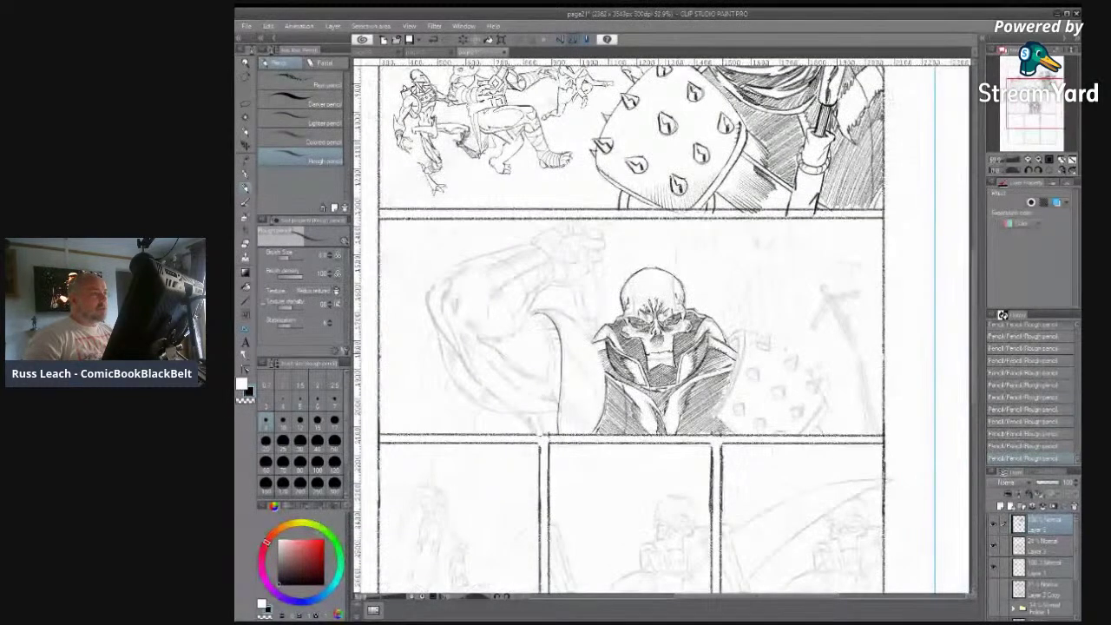
pyautogui.scroll(-1, 659, 340)
pyautogui.scroll(1, 659, 340)
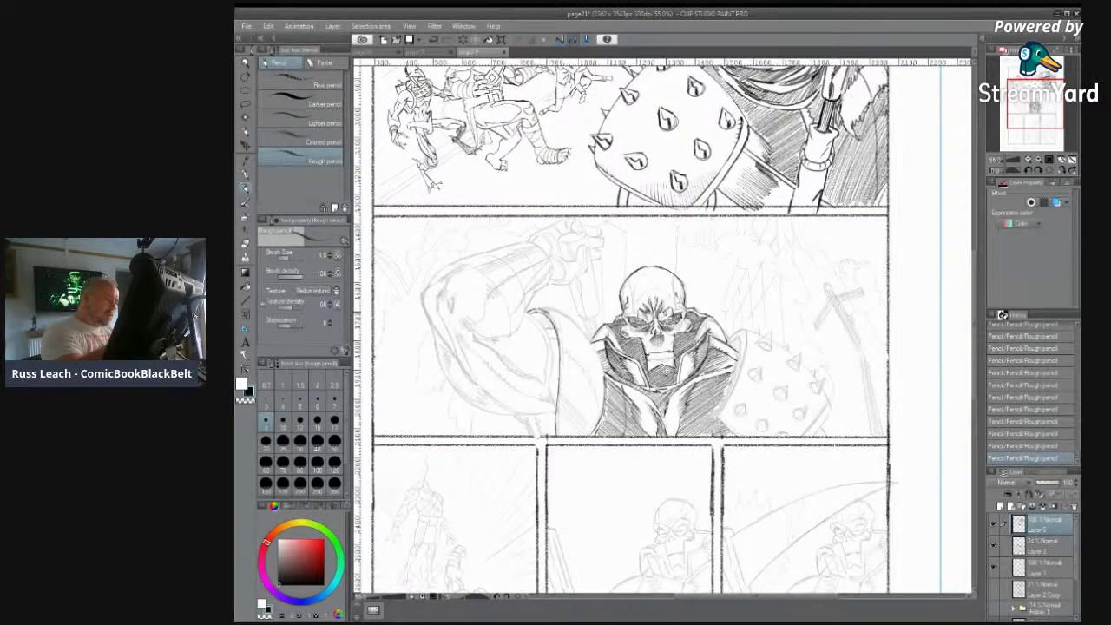
pyautogui.moveTo(548, 312)
pyautogui.mouseDown()
pyautogui.moveTo(562, 354)
pyautogui.moveTo(559, 436)
pyautogui.mouseUp()
# Step: Add a jagged shadow edge to the drape beside the torso, strengthen its outer contour, and hatch its shaded side
pyautogui.moveTo(563, 349)
pyautogui.mouseDown()
pyautogui.moveTo(597, 404)
pyautogui.moveTo(568, 351)
pyautogui.moveTo(586, 372)
pyautogui.moveTo(593, 430)
pyautogui.mouseUp()
pyautogui.moveTo(560, 393); pyautogui.dragTo(587, 435)
pyautogui.moveTo(567, 413)
pyautogui.mouseDown()
pyautogui.moveTo(587, 434)
pyautogui.moveTo(576, 432)
pyautogui.mouseUp()
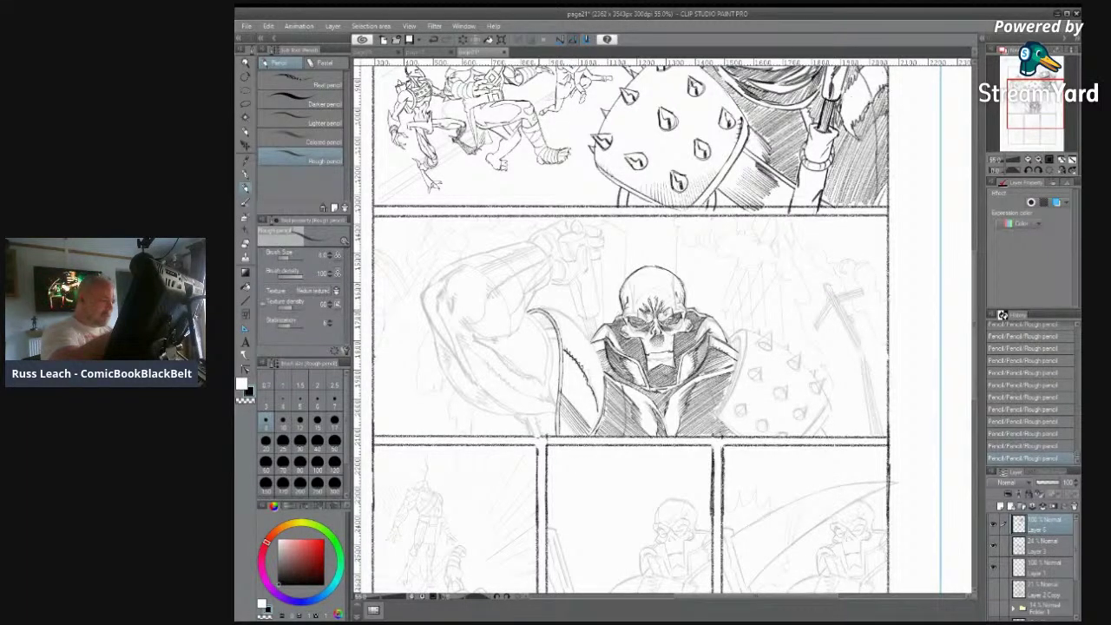
pyautogui.moveTo(553, 309)
pyautogui.mouseDown()
pyautogui.moveTo(582, 330)
pyautogui.moveTo(606, 389)
pyautogui.mouseUp()
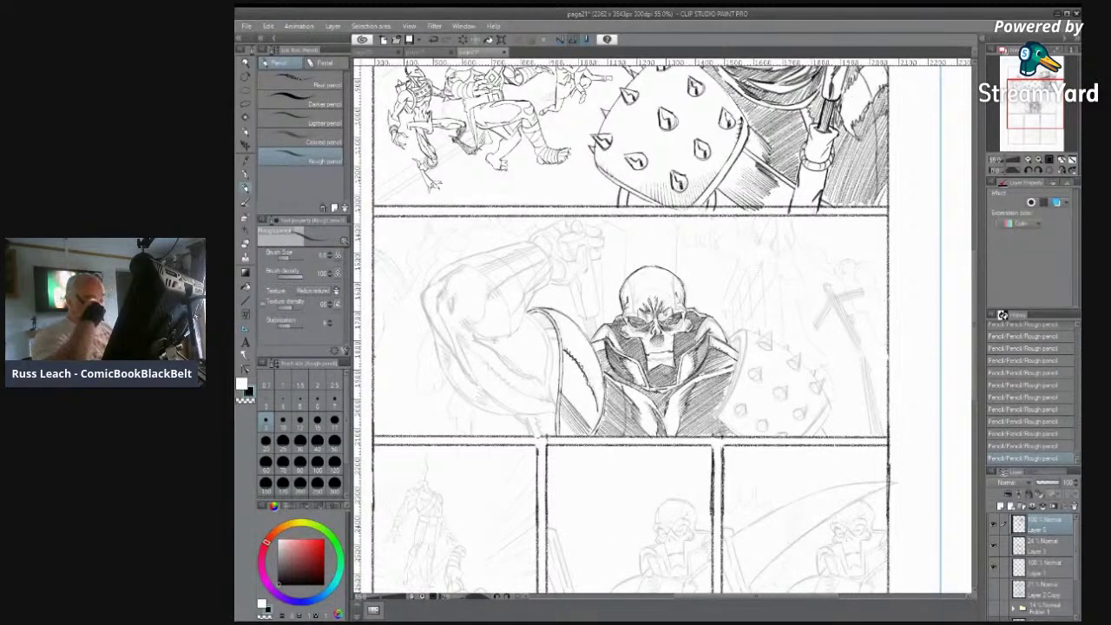
pyautogui.moveTo(559, 403); pyautogui.dragTo(576, 359)
pyautogui.moveTo(572, 422)
pyautogui.mouseDown()
pyautogui.moveTo(585, 360)
pyautogui.moveTo(604, 408)
pyautogui.mouseUp()
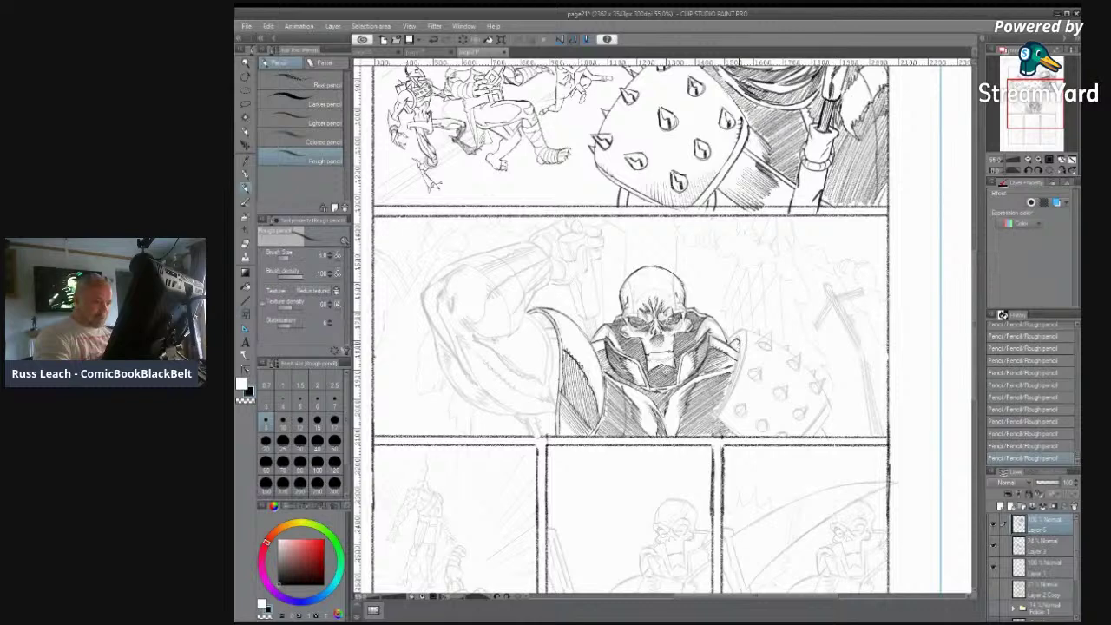
# Step: Outline the spiked shield beside the torso in the middle panel, with a double inner edge, curved top and angled outer corner
pyautogui.moveTo(735, 366); pyautogui.dragTo(717, 424)
pyautogui.moveTo(729, 338); pyautogui.dragTo(745, 344)
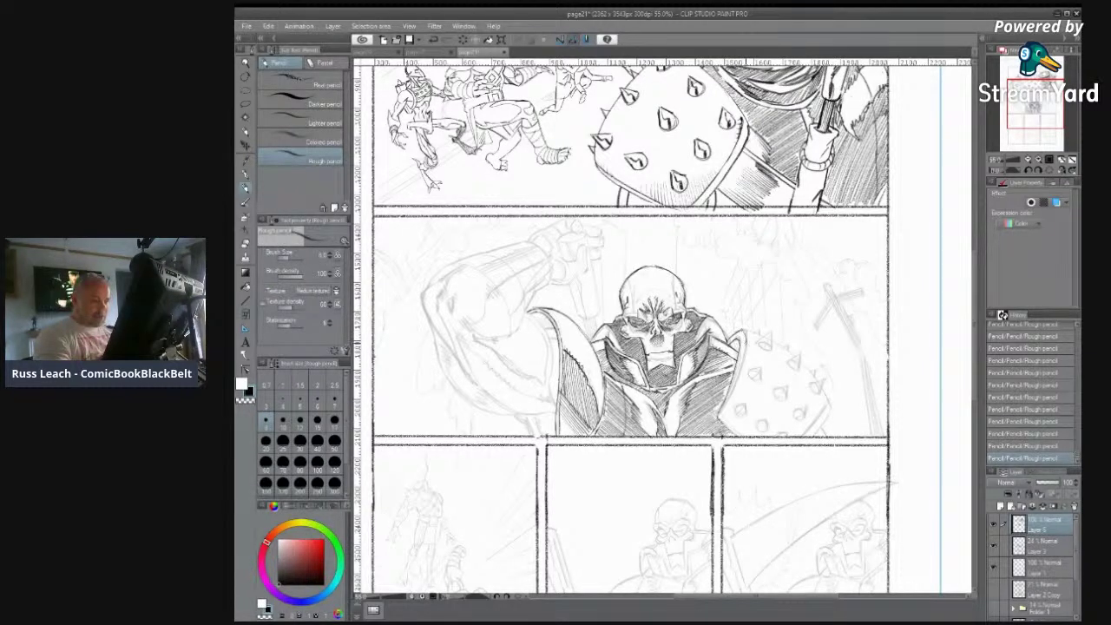
pyautogui.moveTo(738, 382); pyautogui.dragTo(745, 346)
pyautogui.moveTo(735, 415)
pyautogui.mouseDown()
pyautogui.moveTo(729, 390)
pyautogui.moveTo(734, 434)
pyautogui.mouseUp()
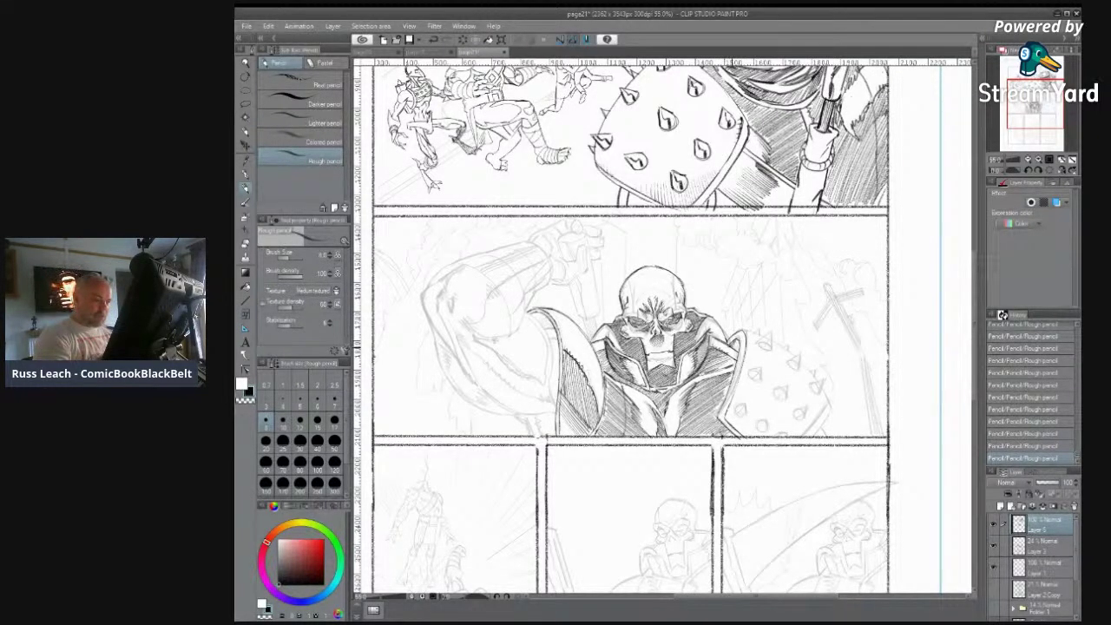
pyautogui.moveTo(739, 337)
pyautogui.mouseDown()
pyautogui.moveTo(732, 350)
pyautogui.moveTo(750, 333)
pyautogui.moveTo(794, 356)
pyautogui.moveTo(831, 410)
pyautogui.mouseUp()
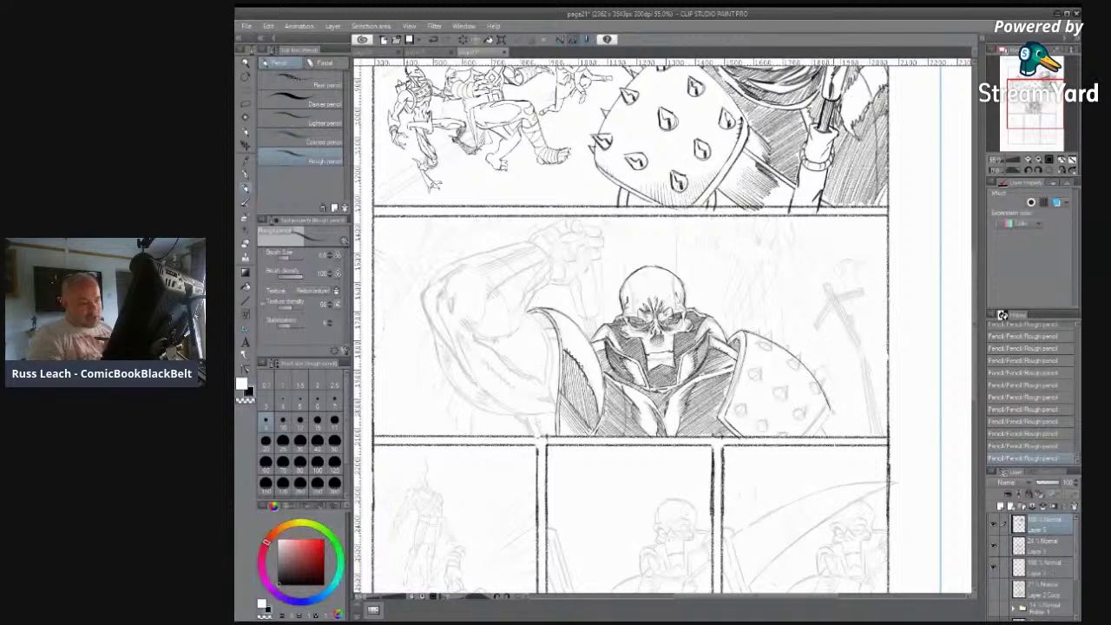
pyautogui.moveTo(829, 408); pyautogui.dragTo(814, 435)
# Step: Draw the round stud bases across the shield and add pointed spikes to the row along its curved outer edge
pyautogui.moveTo(741, 403)
pyautogui.mouseDown()
pyautogui.moveTo(737, 414)
pyautogui.moveTo(768, 434)
pyautogui.mouseUp()
pyautogui.moveTo(753, 370); pyautogui.dragTo(804, 423)
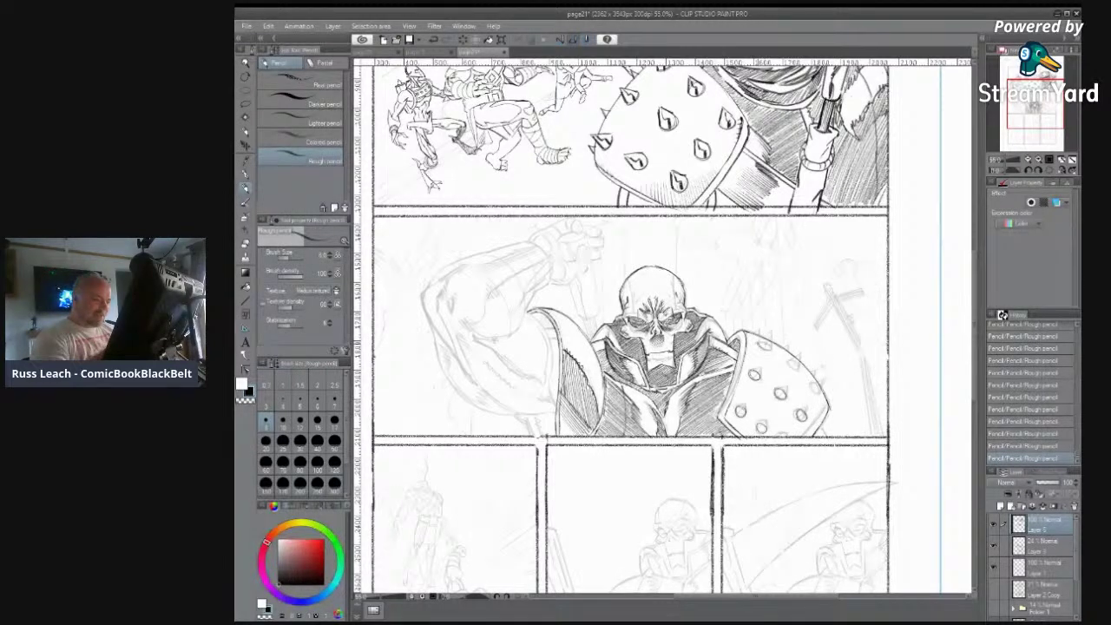
pyautogui.moveTo(790, 360); pyautogui.dragTo(818, 388)
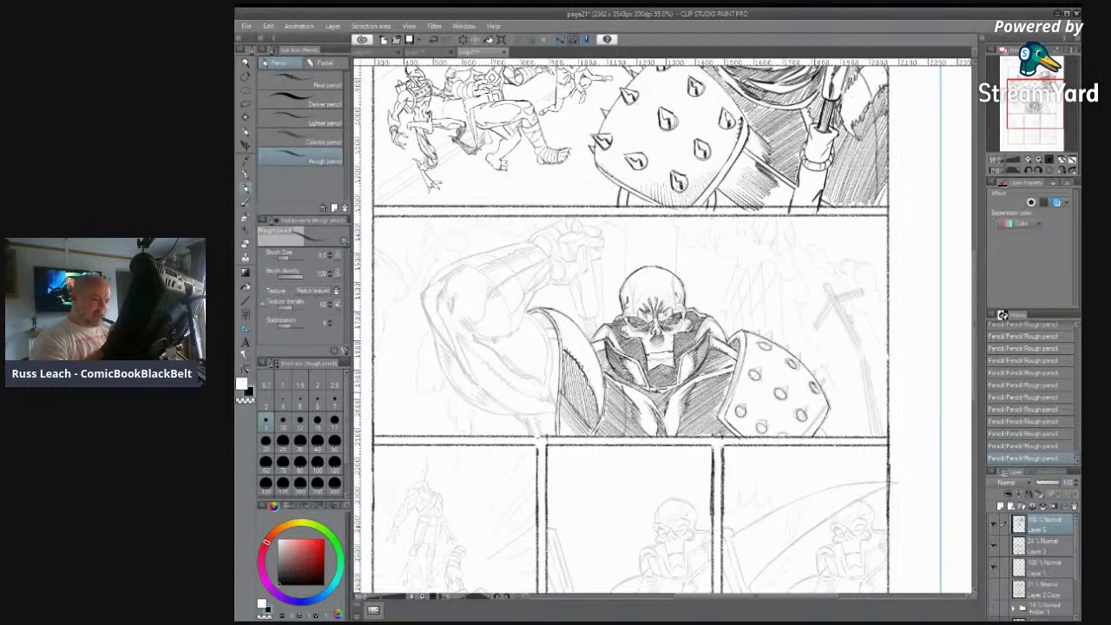
pyautogui.moveTo(760, 334)
pyautogui.mouseDown()
pyautogui.moveTo(797, 353)
pyautogui.moveTo(800, 367)
pyautogui.moveTo(789, 363)
pyautogui.moveTo(826, 393)
pyautogui.mouseUp()
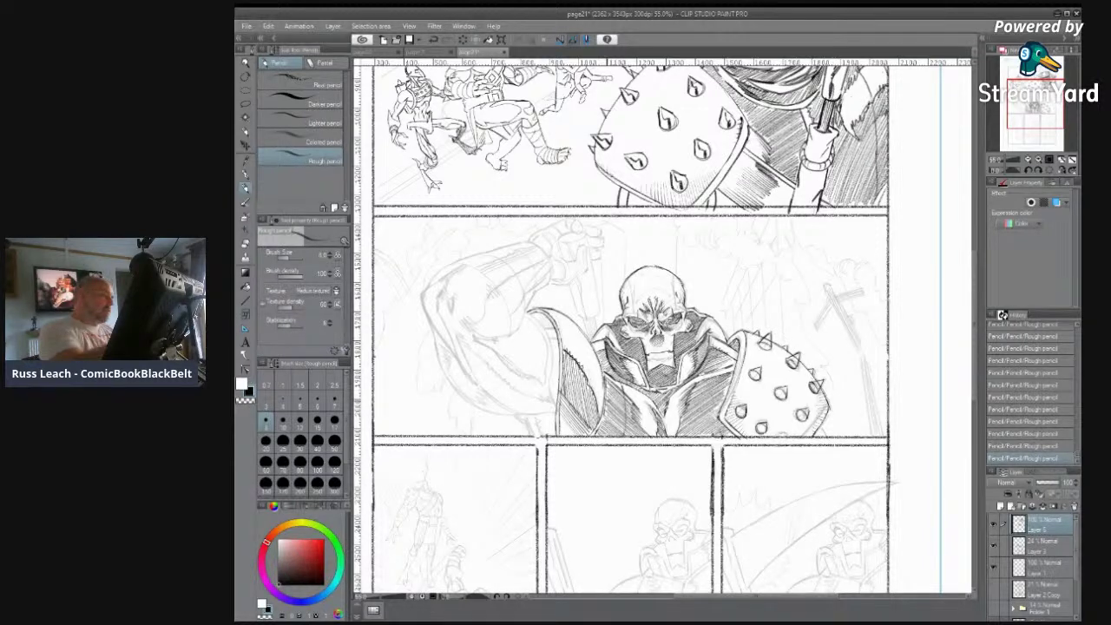
# Step: Clean up the shield by erasing the contour and stud lines that cut through the outer spikes and inner studs
pyautogui.press('e')
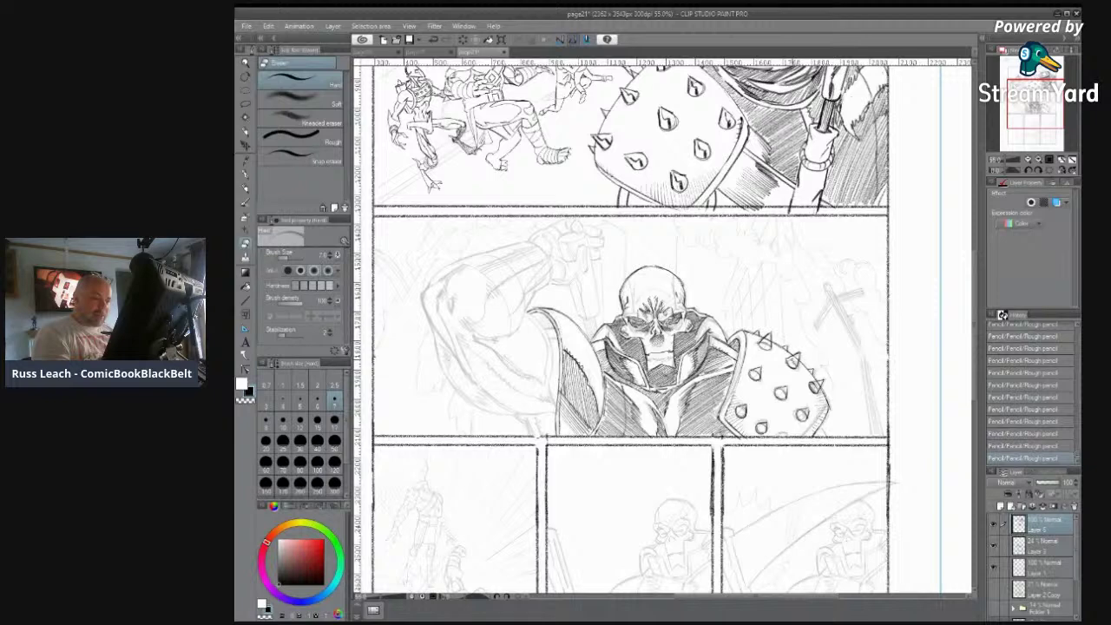
pyautogui.moveTo(784, 349)
pyautogui.mouseDown()
pyautogui.moveTo(793, 358)
pyautogui.moveTo(769, 345)
pyautogui.mouseUp()
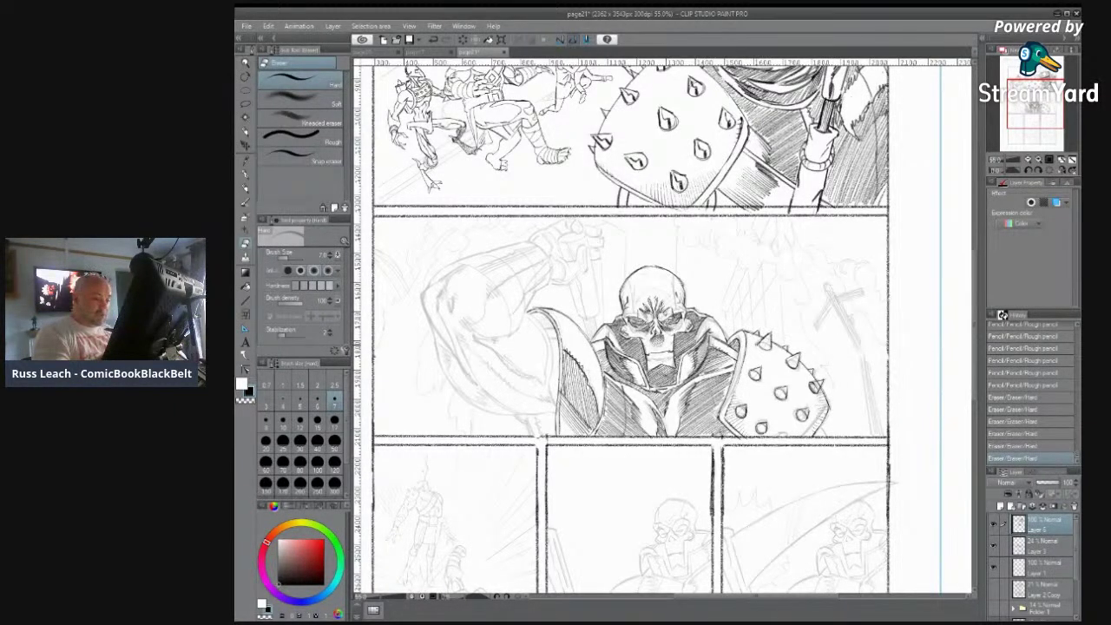
pyautogui.moveTo(788, 346); pyautogui.dragTo(793, 350)
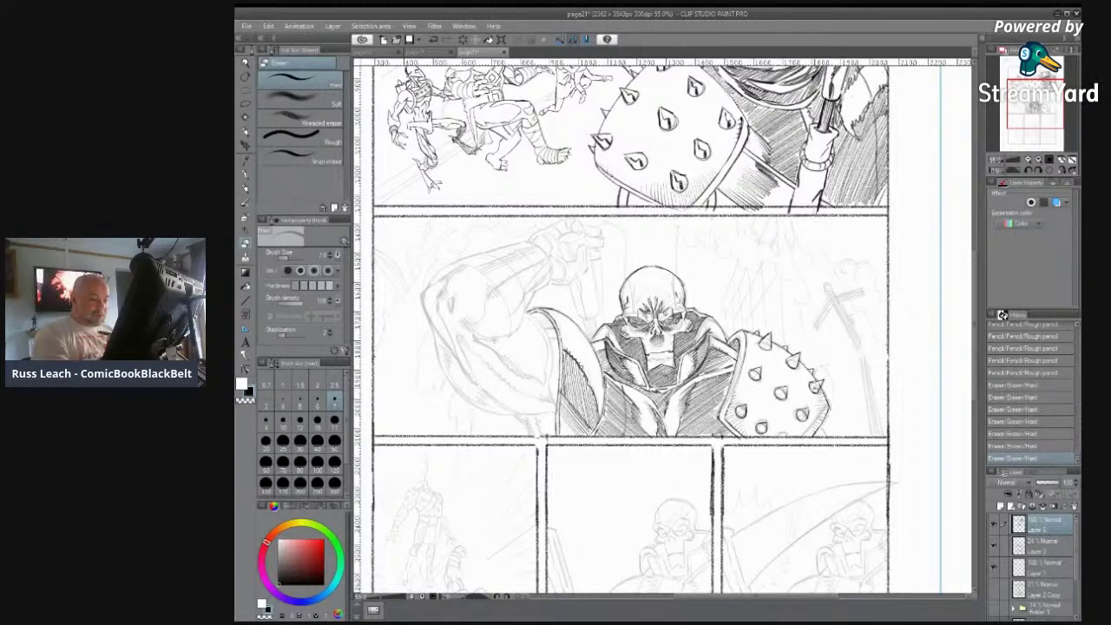
pyautogui.moveTo(791, 431); pyautogui.dragTo(800, 433)
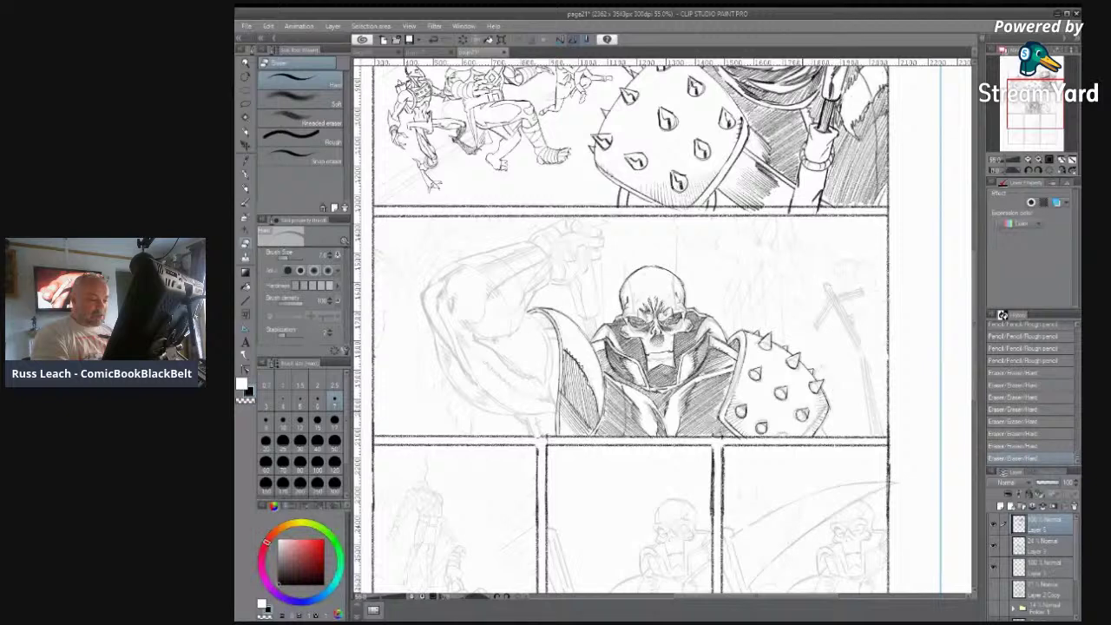
pyautogui.moveTo(806, 412); pyautogui.dragTo(805, 418)
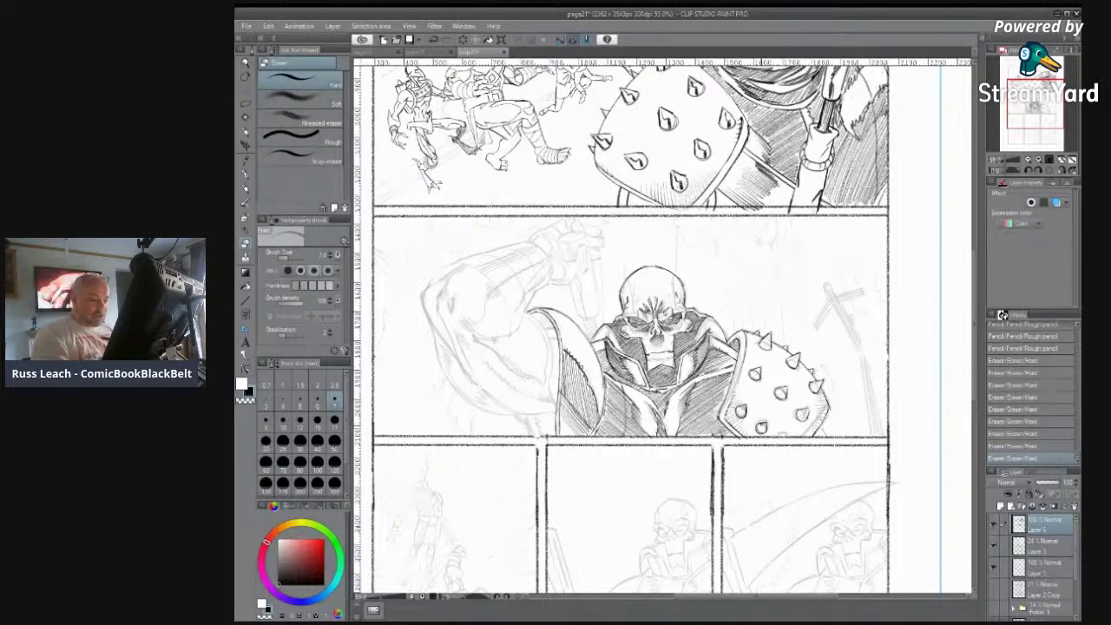
pyautogui.moveTo(763, 426); pyautogui.dragTo(765, 431)
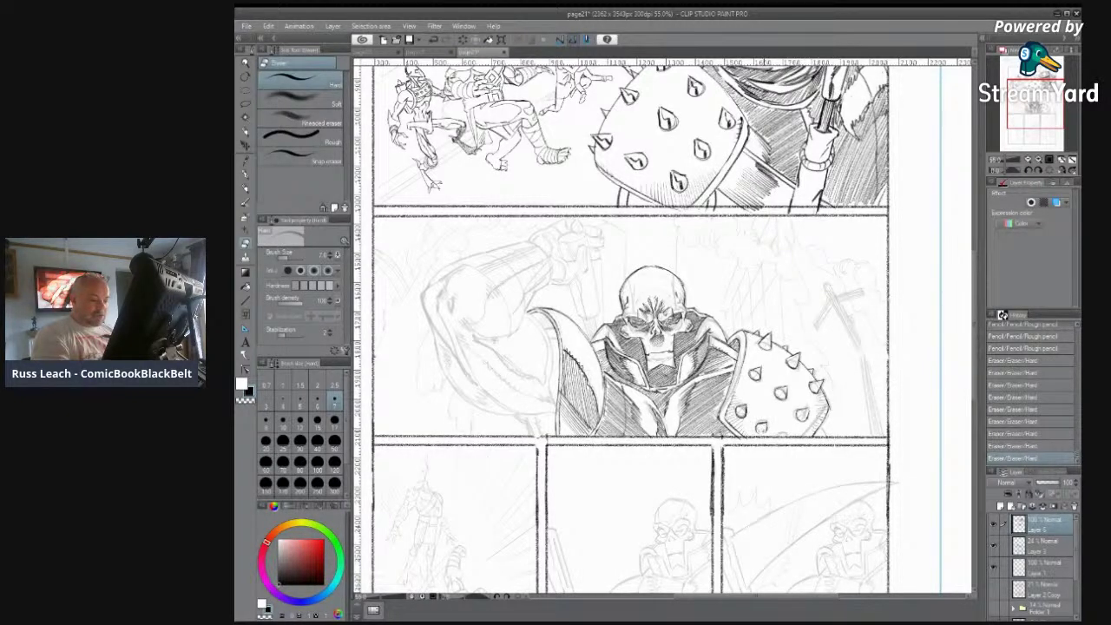
pyautogui.moveTo(744, 407); pyautogui.dragTo(744, 415)
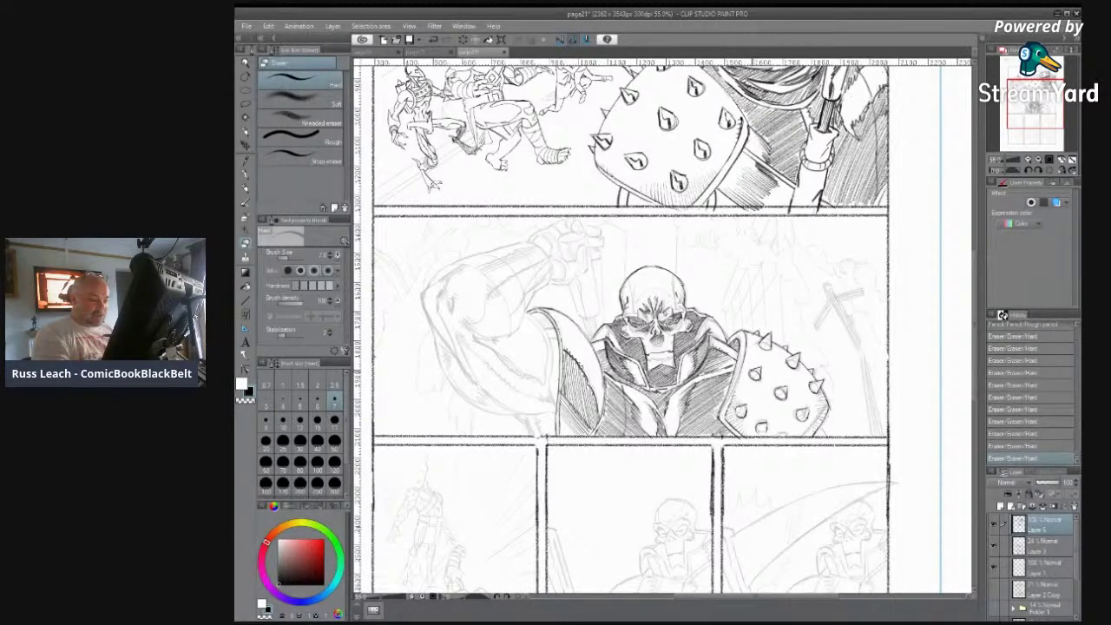
pyautogui.moveTo(757, 375); pyautogui.dragTo(758, 376)
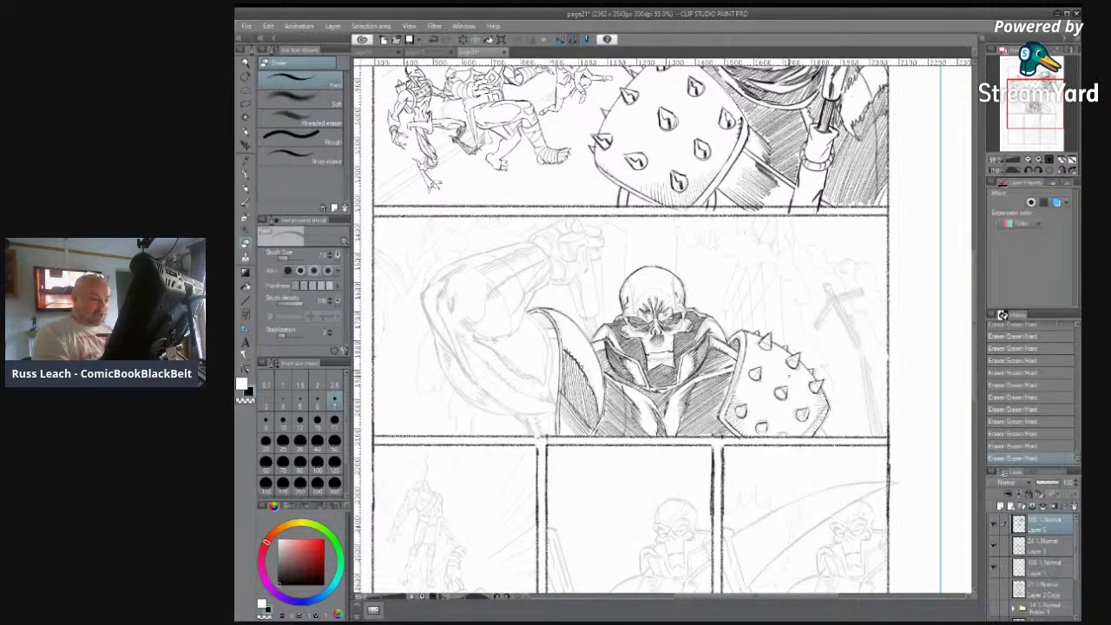
# Step: Add small shadow marks with the Rough pencil to the outer spikes and inner studs of the shield
pyautogui.click(246, 188)
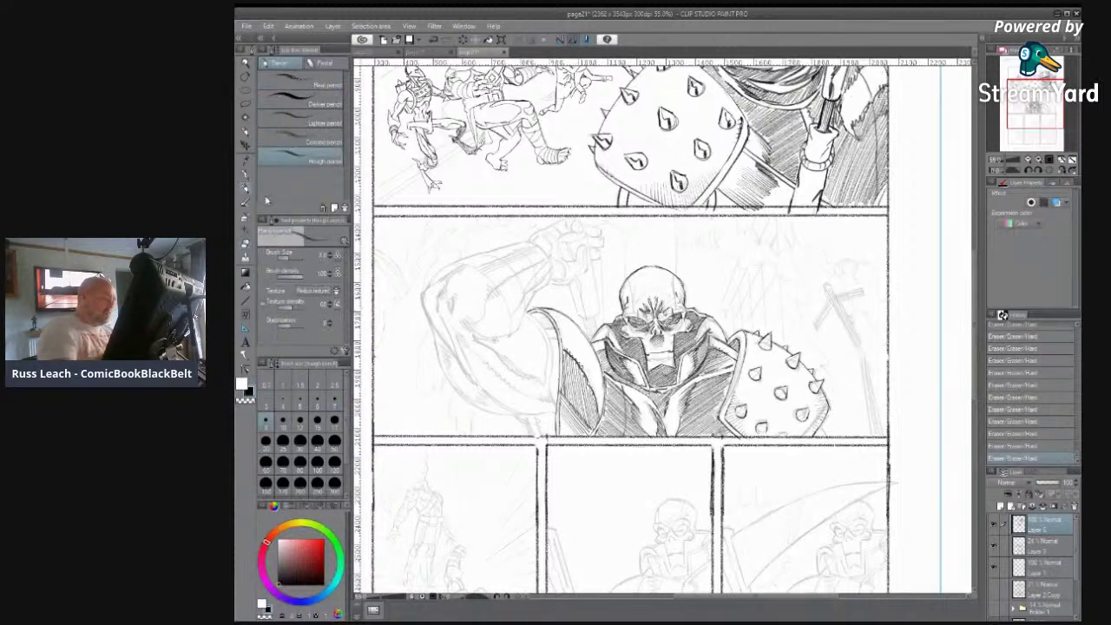
pyautogui.moveTo(765, 424); pyautogui.dragTo(767, 428)
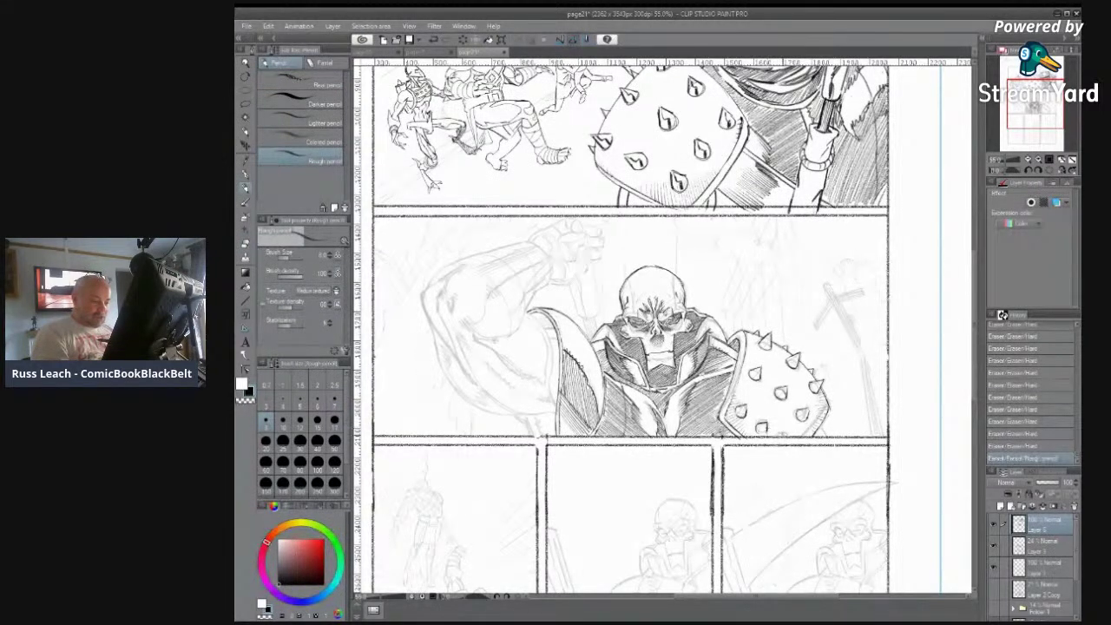
pyautogui.moveTo(791, 357); pyautogui.dragTo(796, 363)
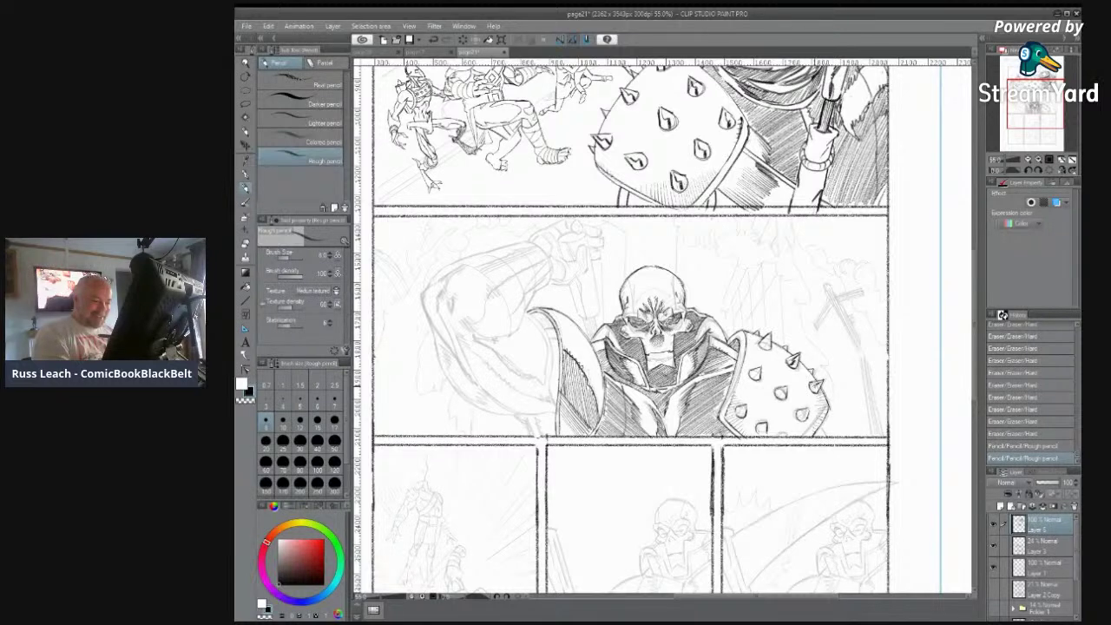
pyautogui.moveTo(811, 383); pyautogui.dragTo(815, 391)
pyautogui.moveTo(763, 340); pyautogui.dragTo(760, 374)
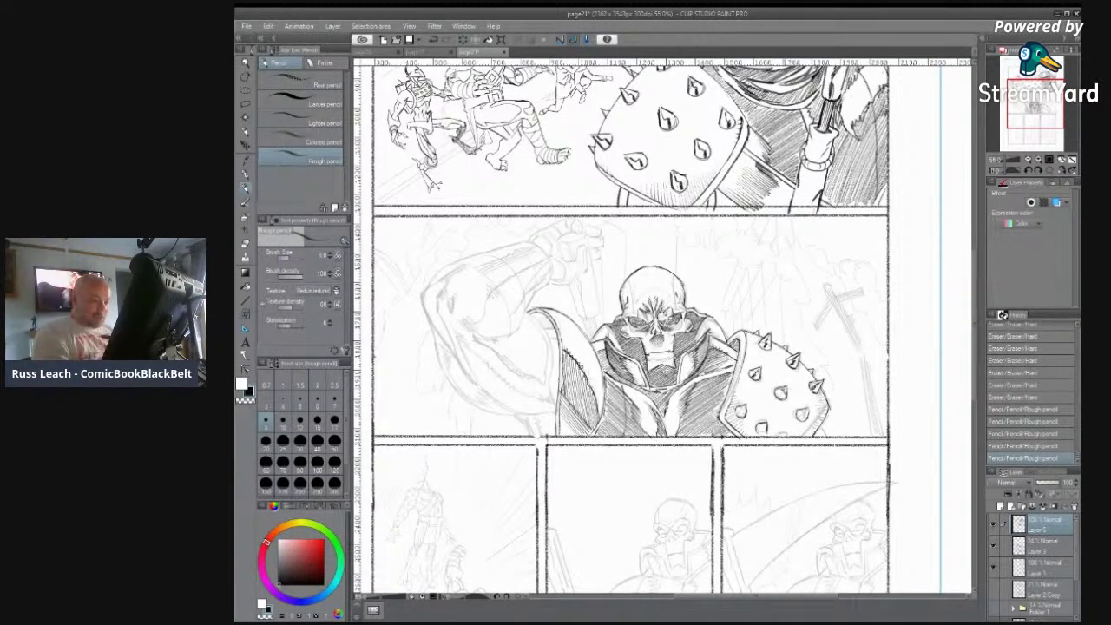
pyautogui.moveTo(803, 409)
pyautogui.mouseDown()
pyautogui.moveTo(765, 429)
pyautogui.moveTo(743, 416)
pyautogui.moveTo(763, 433)
pyautogui.mouseUp()
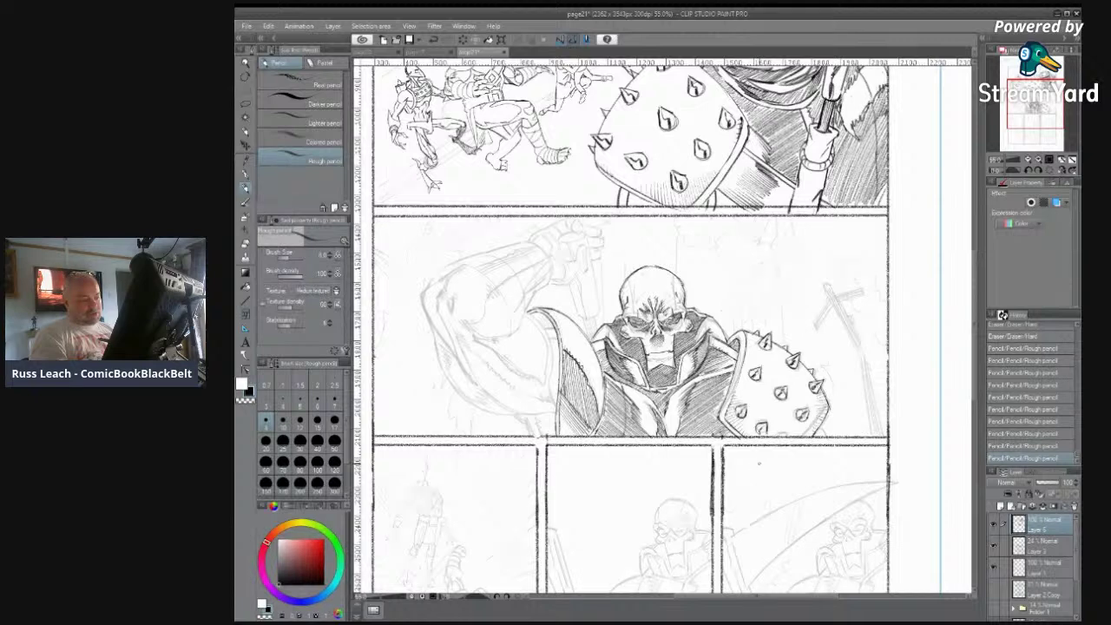
# Step: Erase the inner studs on the shield's face with the Hard eraser at size 12, keeping the outer row of spikes
pyautogui.press('e')
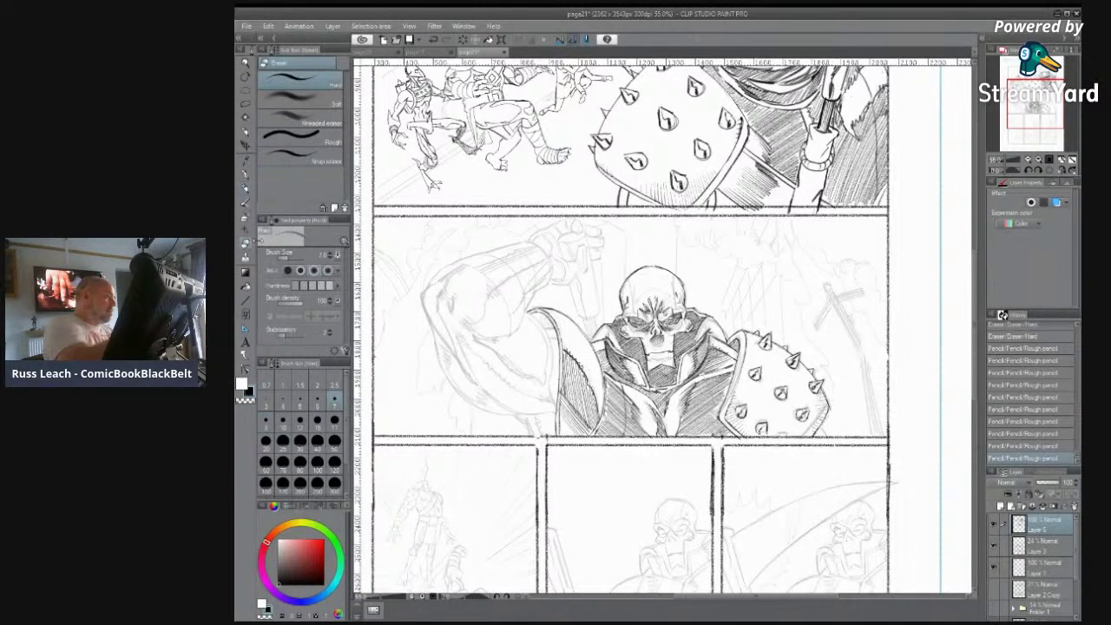
pyautogui.click(335, 422)
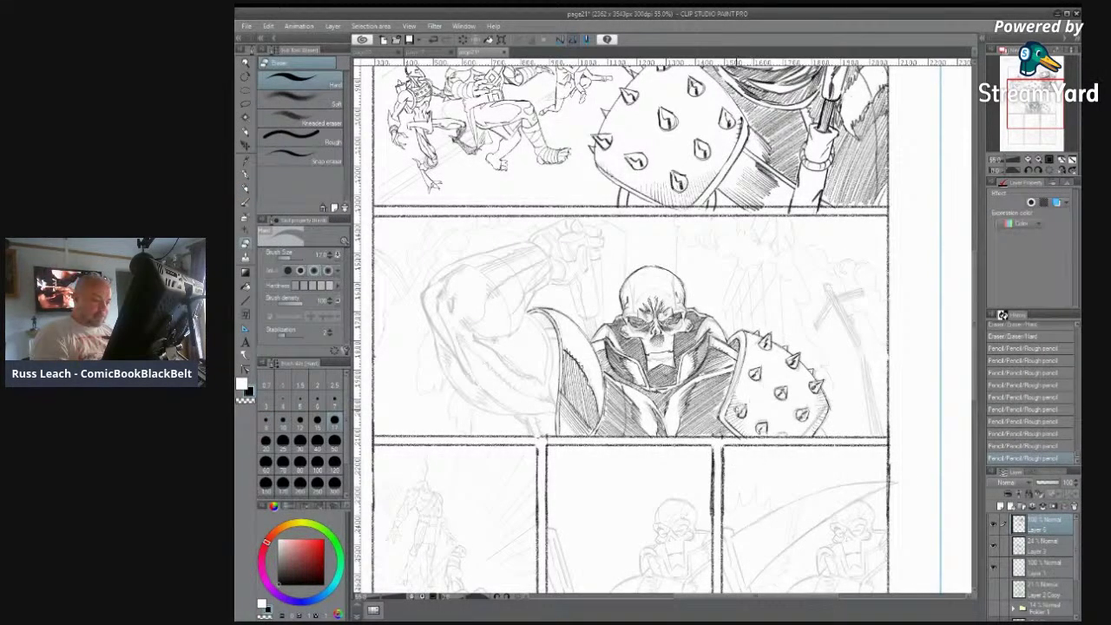
pyautogui.moveTo(739, 415)
pyautogui.mouseDown()
pyautogui.moveTo(752, 374)
pyautogui.moveTo(784, 393)
pyautogui.mouseUp()
pyautogui.moveTo(764, 423); pyautogui.dragTo(760, 433)
pyautogui.moveTo(793, 399)
pyautogui.mouseDown()
pyautogui.moveTo(806, 422)
pyautogui.moveTo(757, 431)
pyautogui.mouseUp()
# Step: Redraw the shield's inner studs as larger round bases with the Rough pencil and add a pointed spike to each
pyautogui.click(247, 188)
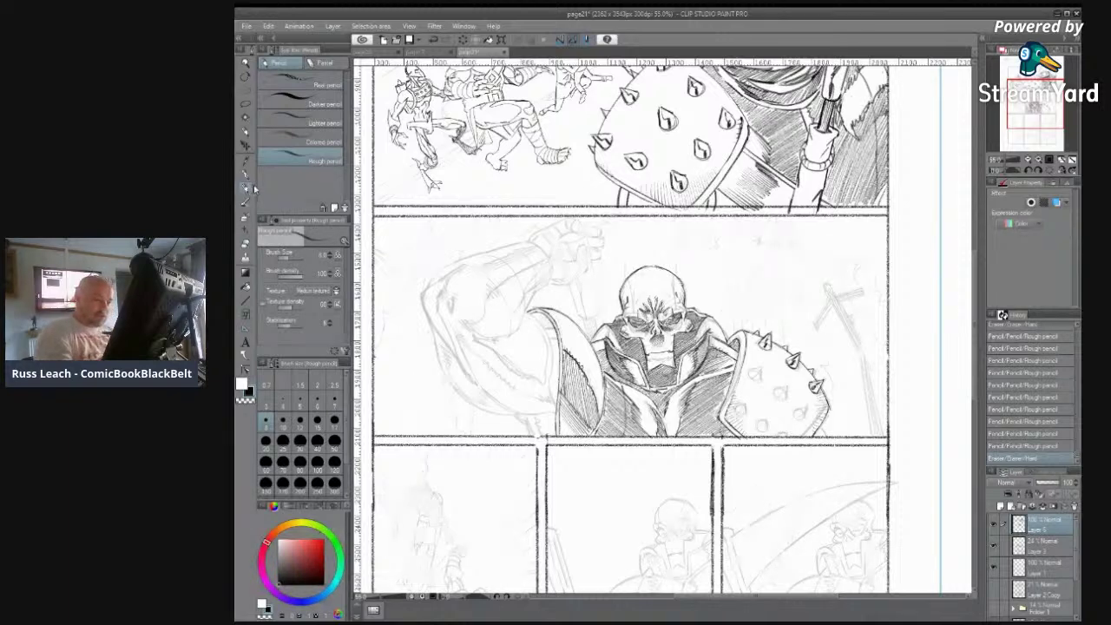
pyautogui.moveTo(754, 371); pyautogui.dragTo(806, 415)
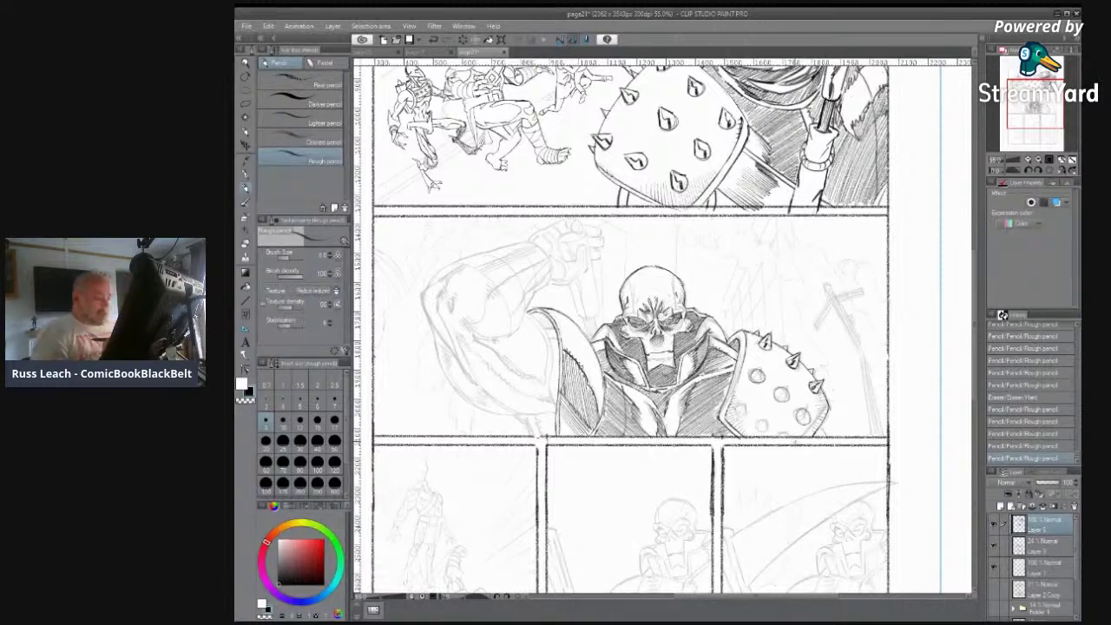
pyautogui.moveTo(743, 406)
pyautogui.mouseDown()
pyautogui.moveTo(760, 431)
pyautogui.moveTo(776, 427)
pyautogui.mouseUp()
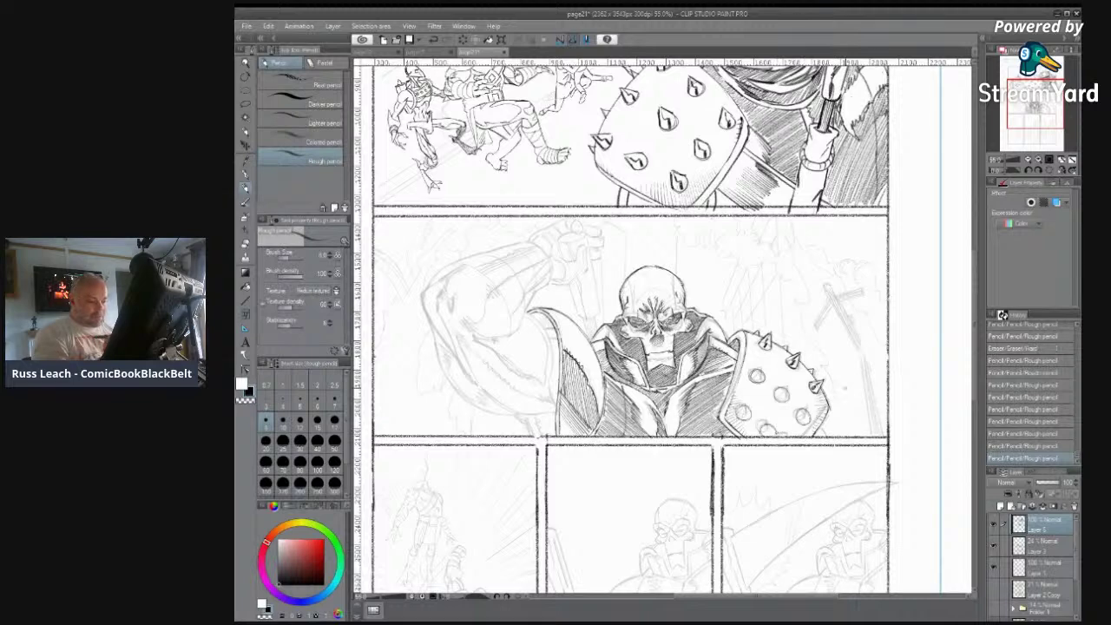
pyautogui.moveTo(757, 363)
pyautogui.mouseDown()
pyautogui.moveTo(761, 382)
pyautogui.moveTo(788, 384)
pyautogui.moveTo(777, 401)
pyautogui.moveTo(813, 405)
pyautogui.moveTo(811, 424)
pyautogui.mouseUp()
pyautogui.moveTo(738, 408)
pyautogui.mouseDown()
pyautogui.moveTo(780, 418)
pyautogui.moveTo(774, 435)
pyautogui.mouseUp()
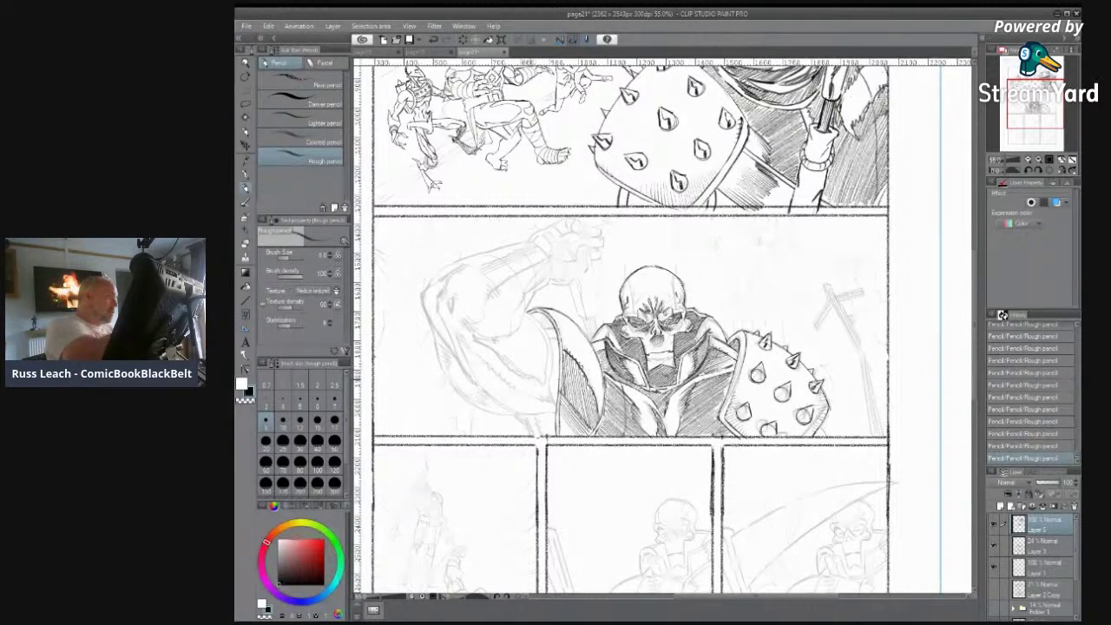
# Step: Erase the base lines overlapping the redrawn inner spikes, then pencil shadow marks on them and touch up the upper outer spikes
pyautogui.press('e')
pyautogui.moveTo(759, 366)
pyautogui.mouseDown()
pyautogui.moveTo(745, 414)
pyautogui.moveTo(783, 393)
pyautogui.moveTo(808, 414)
pyautogui.moveTo(773, 429)
pyautogui.mouseUp()
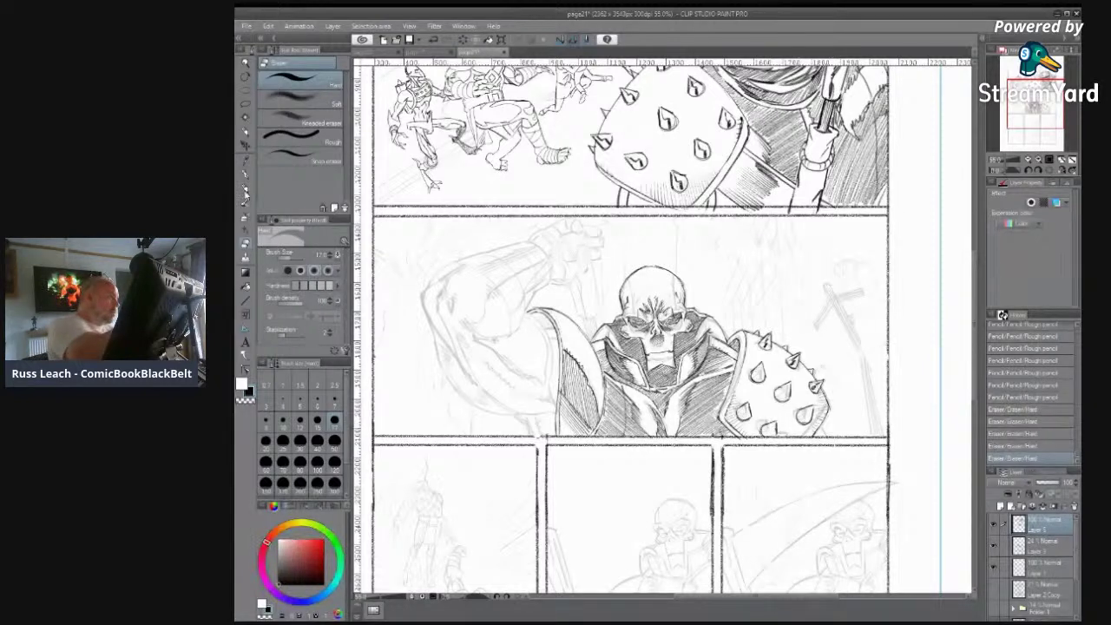
pyautogui.press('p')
pyautogui.moveTo(761, 363)
pyautogui.mouseDown()
pyautogui.moveTo(757, 380)
pyautogui.moveTo(788, 388)
pyautogui.moveTo(742, 418)
pyautogui.mouseUp()
pyautogui.moveTo(810, 407); pyautogui.dragTo(767, 434)
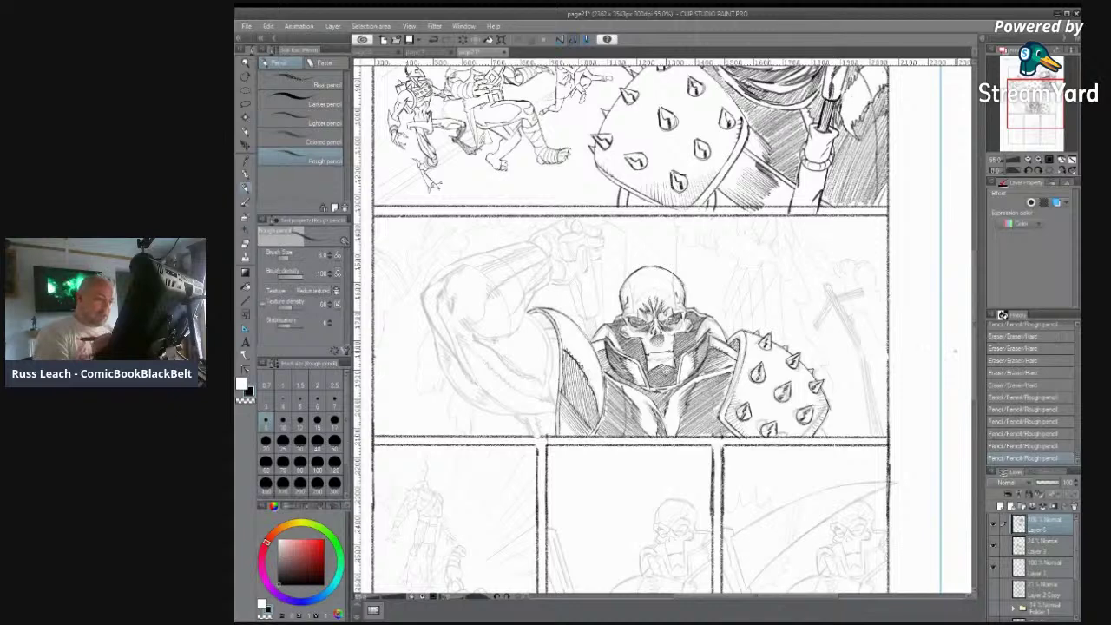
pyautogui.moveTo(764, 335); pyautogui.dragTo(789, 361)
pyautogui.moveTo(796, 354); pyautogui.dragTo(793, 363)
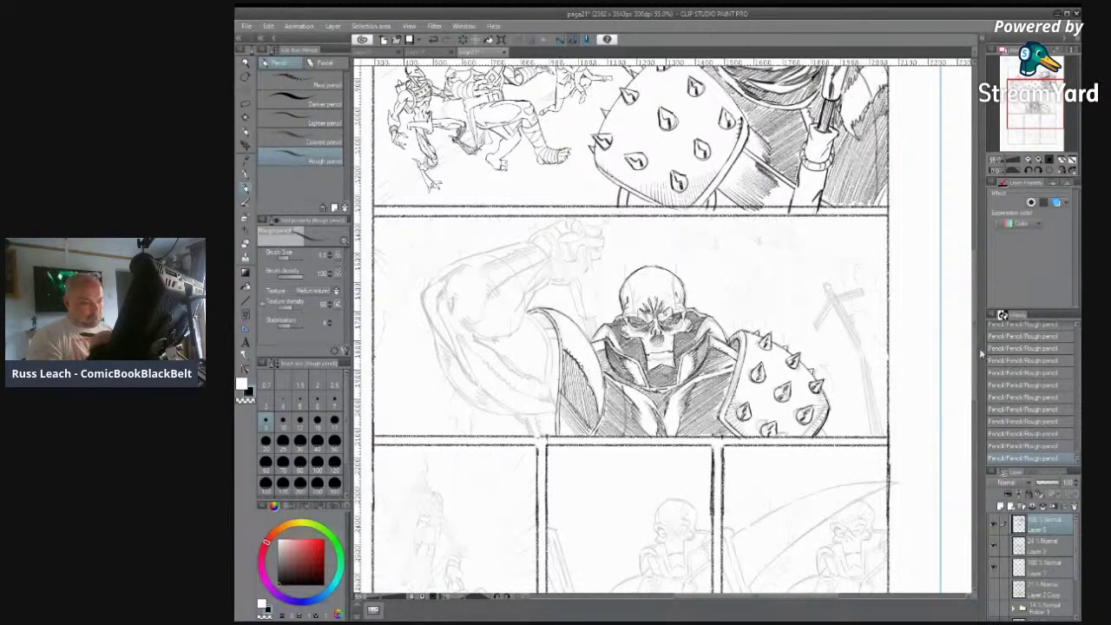
# Step: Draw the drape's outer edge beneath the raised arm and hatch the narrow strip between it and the jagged fold
pyautogui.scroll(1, 975, 361)
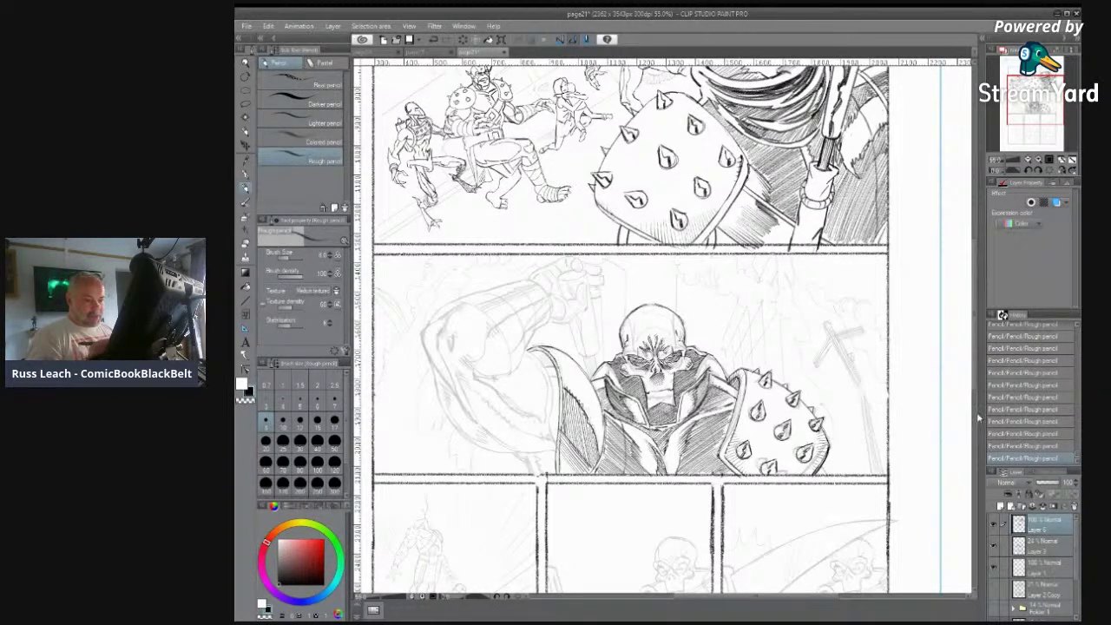
pyautogui.scroll(-1, 946, 437)
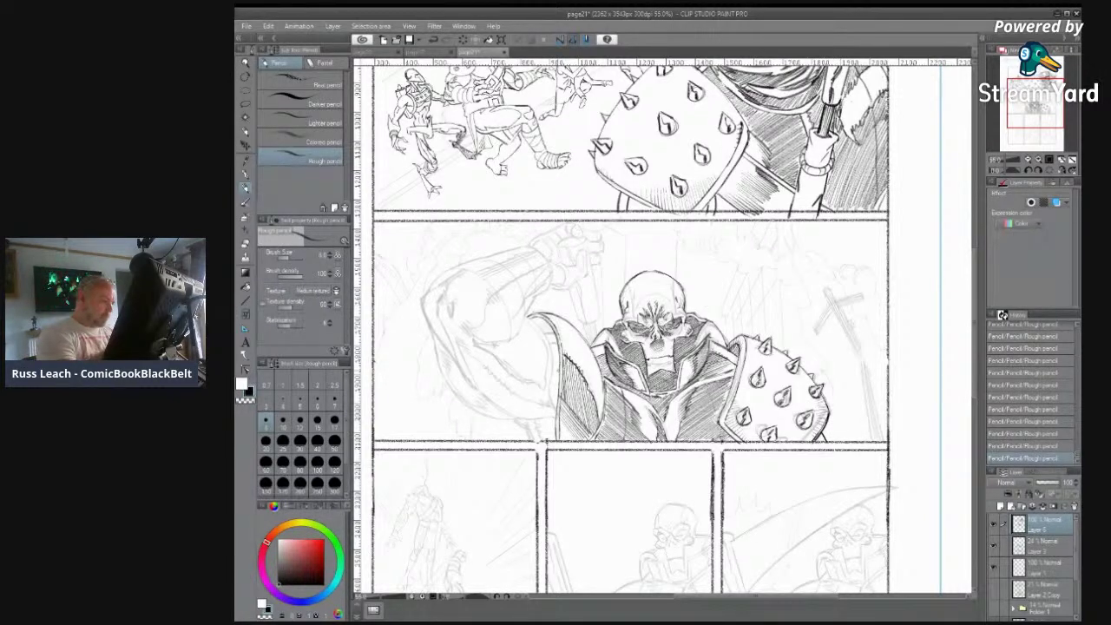
pyautogui.moveTo(526, 319)
pyautogui.mouseDown()
pyautogui.moveTo(549, 345)
pyautogui.moveTo(555, 410)
pyautogui.mouseUp()
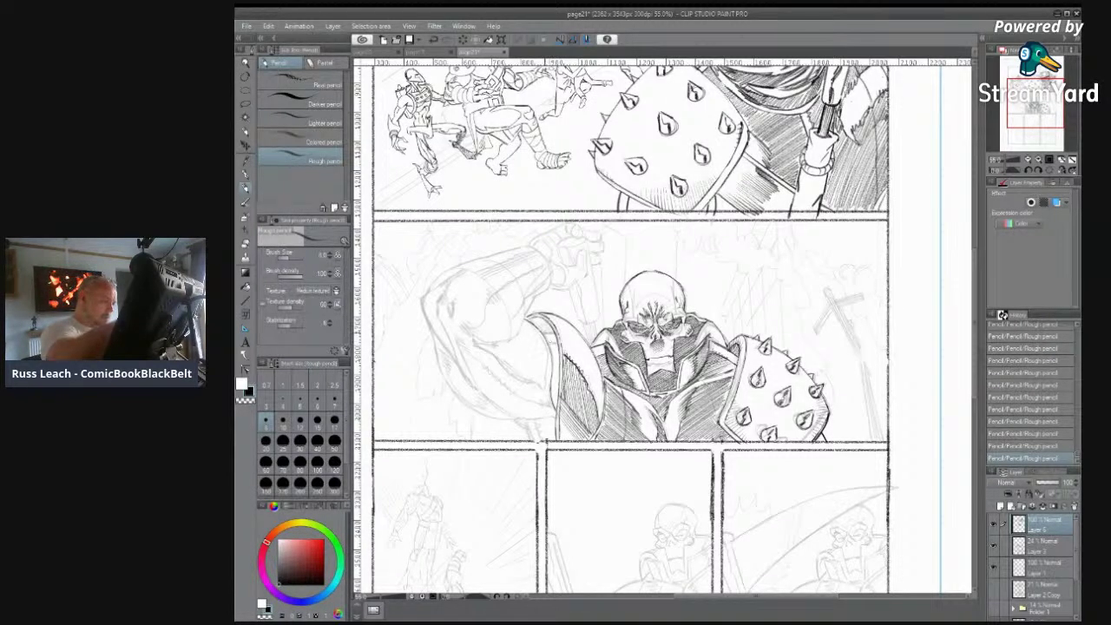
pyautogui.moveTo(542, 331); pyautogui.dragTo(547, 332)
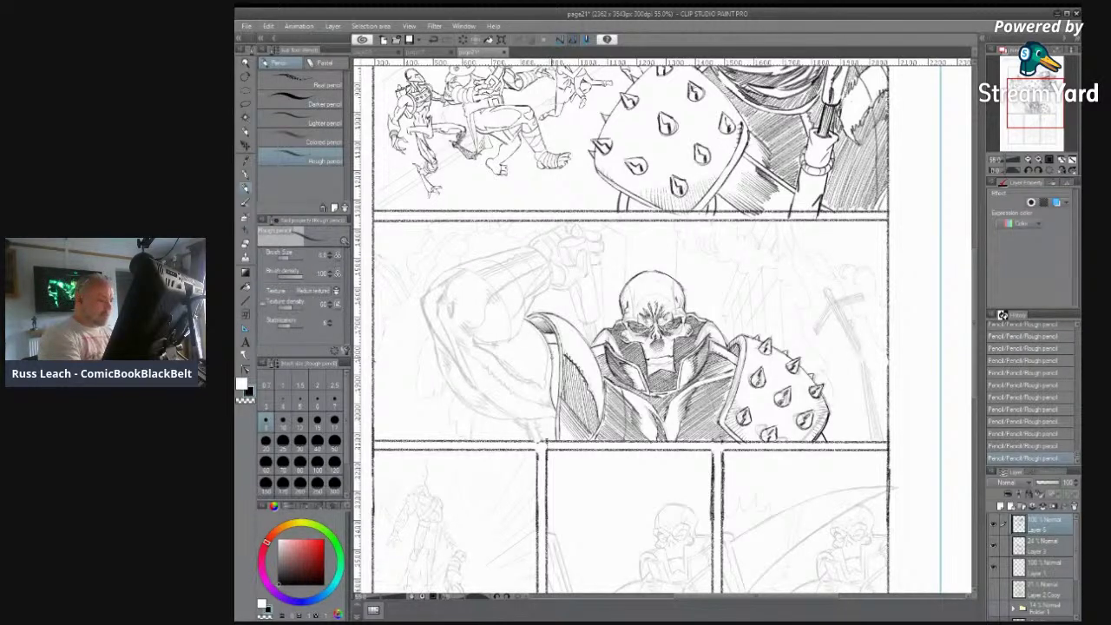
pyautogui.moveTo(551, 367); pyautogui.dragTo(561, 406)
pyautogui.moveTo(554, 348); pyautogui.dragTo(554, 373)
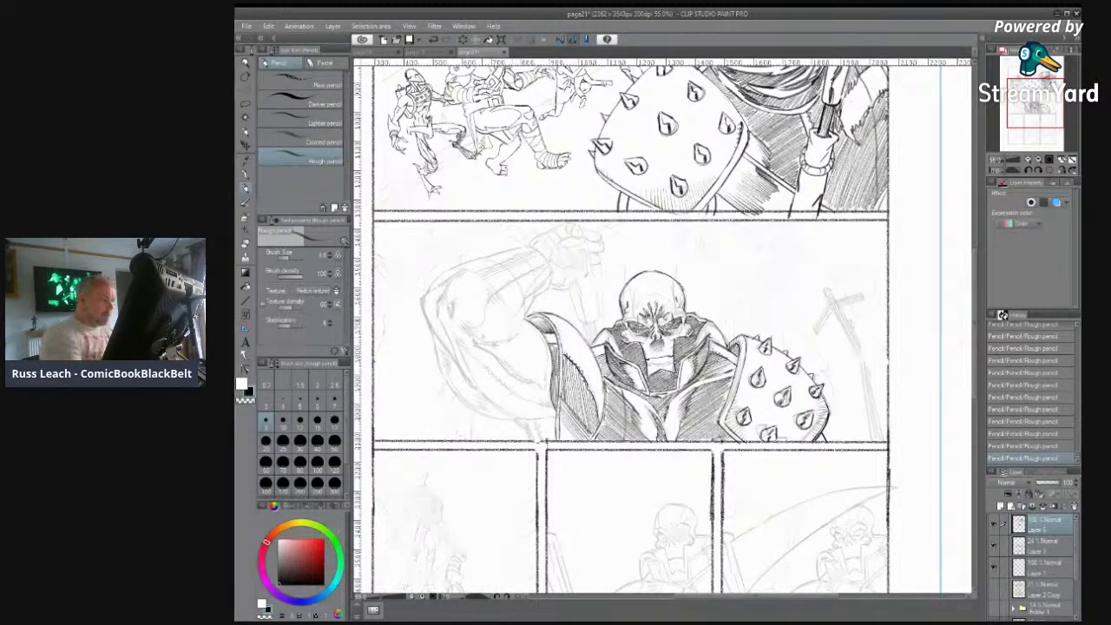
# Step: Pencil the raised arm's elbow contour and outer edge, adding dark muscle creases and hatched shadows along its underside
pyautogui.moveTo(460, 323)
pyautogui.mouseDown()
pyautogui.moveTo(477, 333)
pyautogui.moveTo(484, 317)
pyautogui.moveTo(478, 329)
pyautogui.mouseUp()
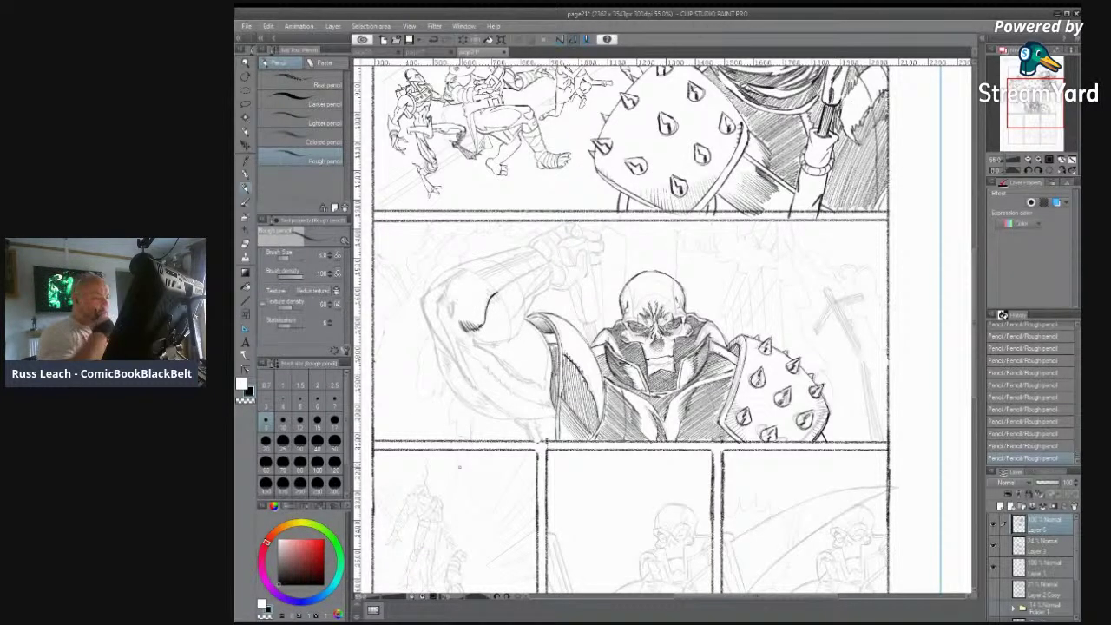
pyautogui.moveTo(808, 596); pyautogui.dragTo(776, 598)
pyautogui.moveTo(521, 298)
pyautogui.mouseDown()
pyautogui.moveTo(531, 333)
pyautogui.moveTo(540, 287)
pyautogui.moveTo(564, 270)
pyautogui.moveTo(537, 304)
pyautogui.moveTo(570, 379)
pyautogui.moveTo(560, 387)
pyautogui.mouseUp()
pyautogui.moveTo(560, 328)
pyautogui.mouseDown()
pyautogui.moveTo(553, 347)
pyautogui.moveTo(562, 387)
pyautogui.moveTo(572, 380)
pyautogui.moveTo(582, 393)
pyautogui.moveTo(538, 379)
pyautogui.moveTo(544, 369)
pyautogui.moveTo(563, 399)
pyautogui.mouseUp()
pyautogui.moveTo(549, 379)
pyautogui.mouseDown()
pyautogui.moveTo(557, 410)
pyautogui.moveTo(577, 411)
pyautogui.moveTo(579, 392)
pyautogui.mouseUp()
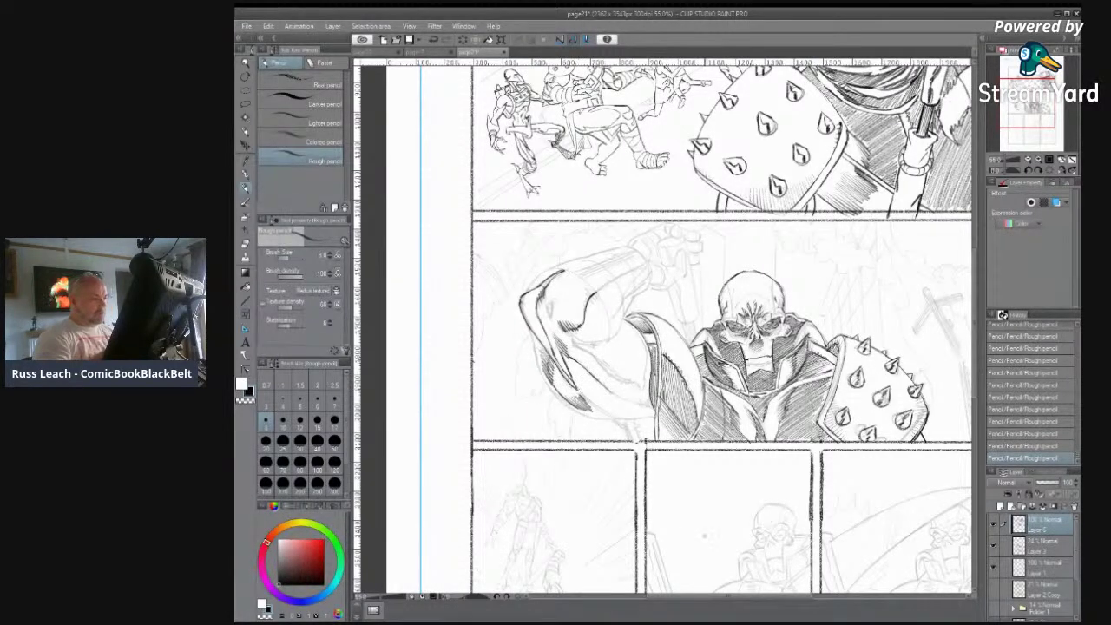
# Step: Pencil the elbow's top contour and crease marks on the raised arm, then darken the jagged muscle line along the upper arm
pyautogui.moveTo(548, 306); pyautogui.dragTo(553, 313)
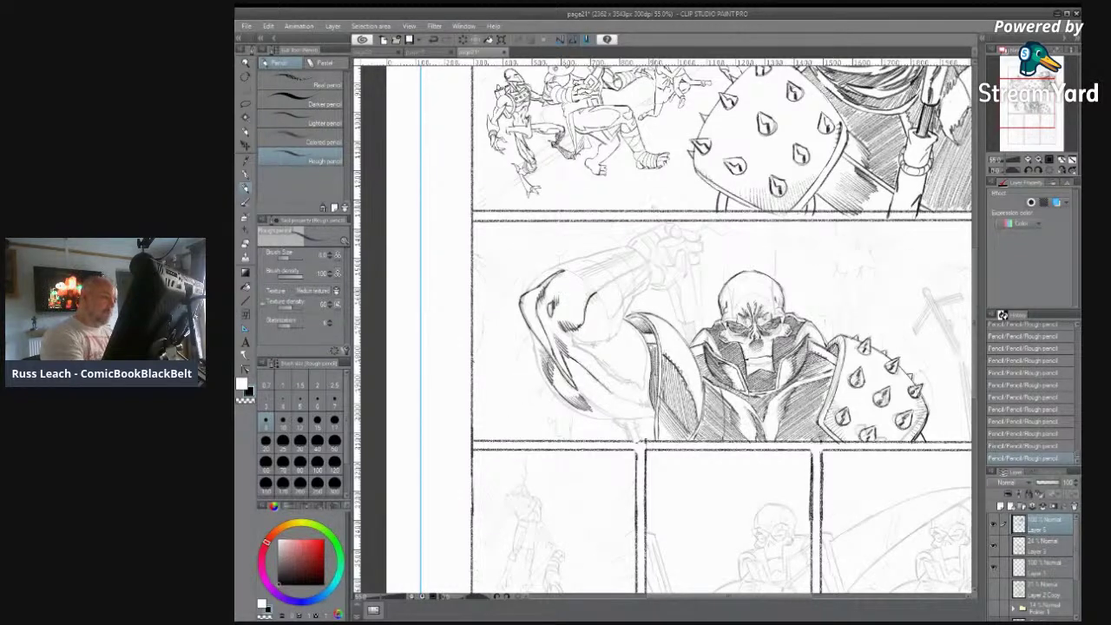
pyautogui.moveTo(545, 270); pyautogui.dragTo(526, 293)
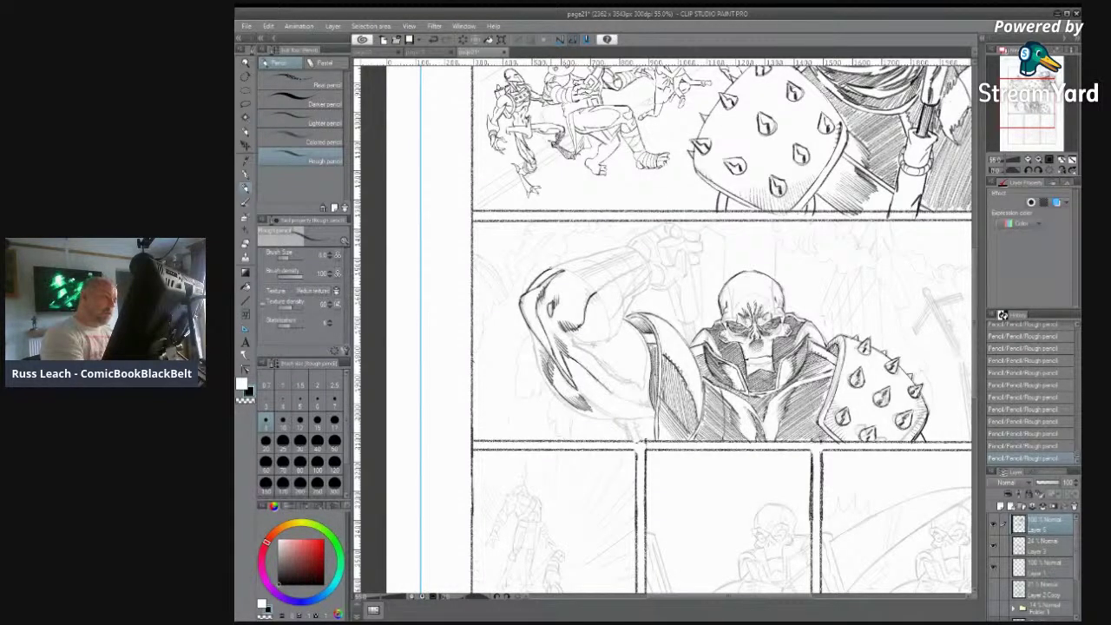
pyautogui.moveTo(594, 289); pyautogui.dragTo(587, 299)
pyautogui.moveTo(597, 290); pyautogui.dragTo(589, 301)
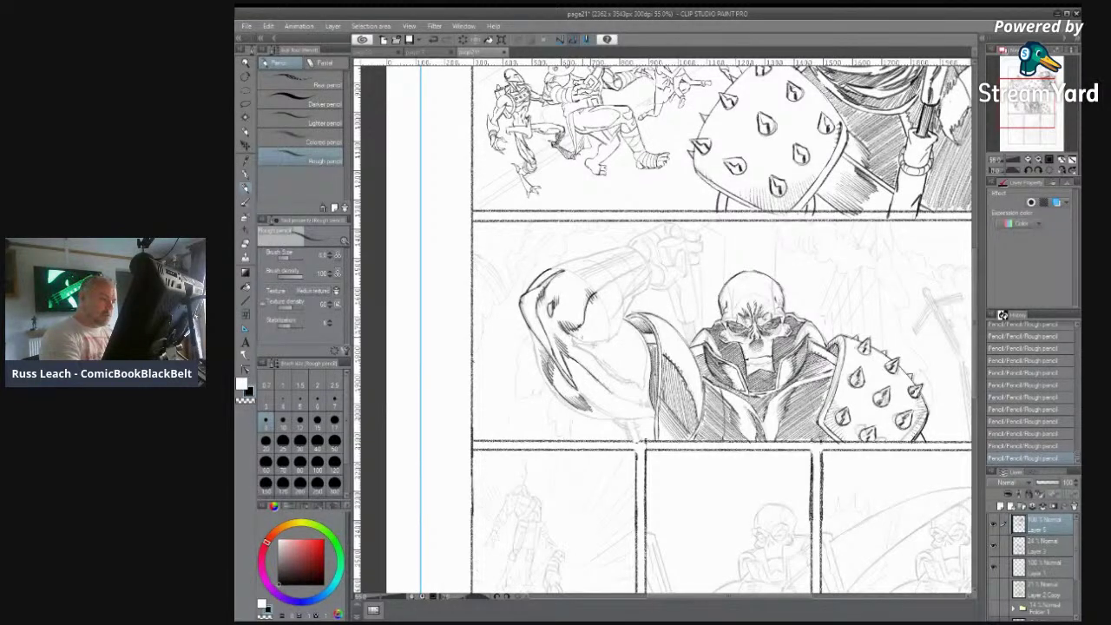
pyautogui.moveTo(578, 335); pyautogui.dragTo(610, 333)
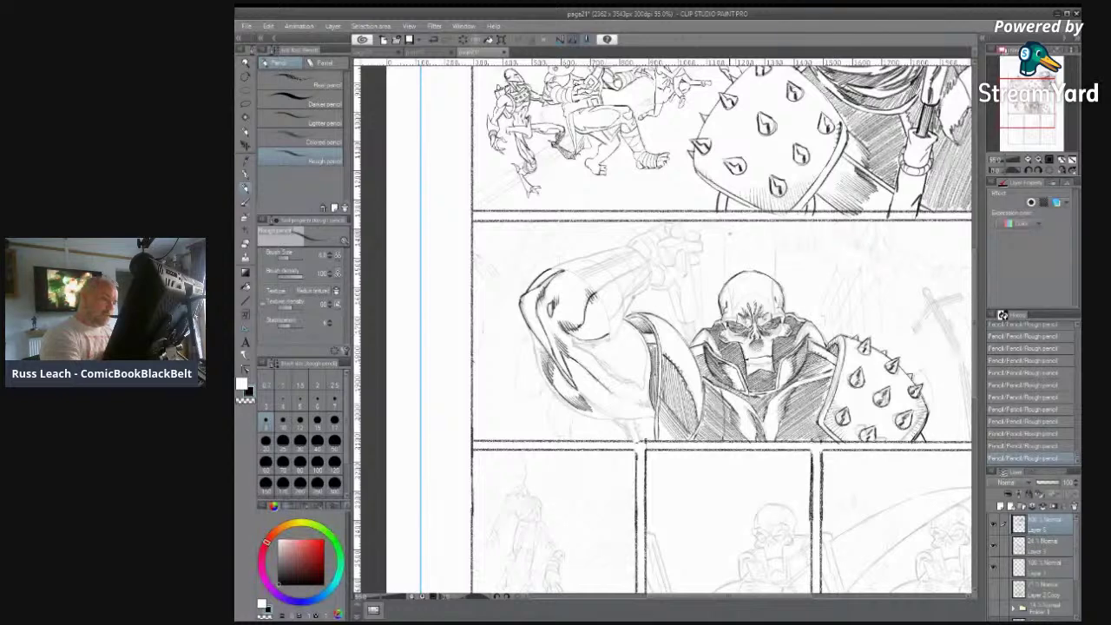
pyautogui.moveTo(587, 365); pyautogui.dragTo(620, 397)
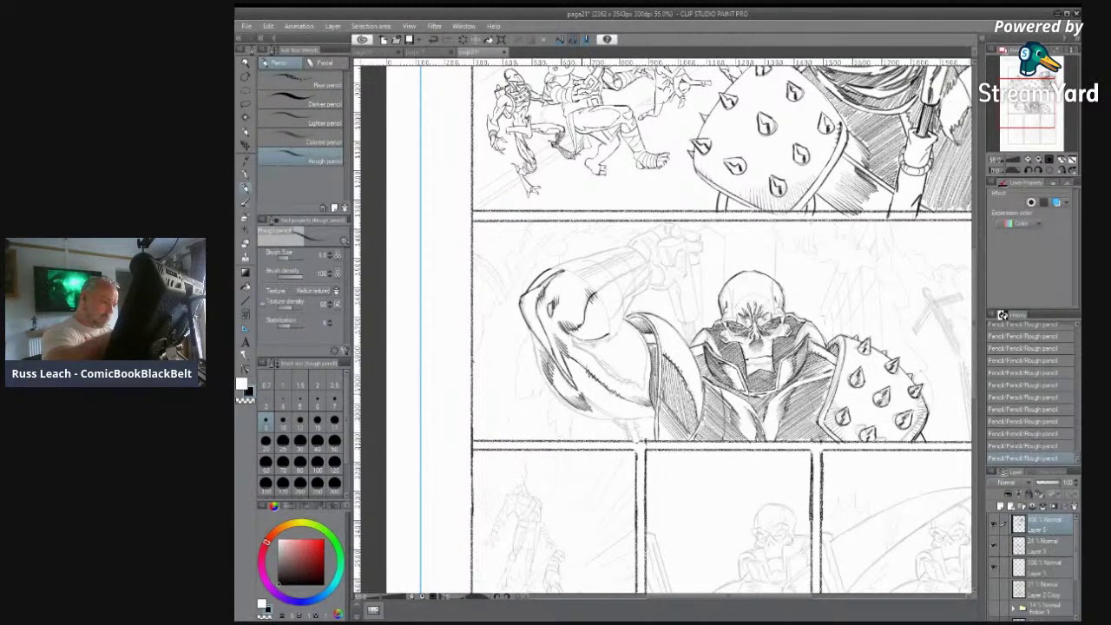
# Step: Draw the upper arm's outer contour in a continuous curve from below the elbow round to the drape
pyautogui.moveTo(602, 412); pyautogui.dragTo(657, 415)
pyautogui.moveTo(529, 327)
pyautogui.mouseDown()
pyautogui.moveTo(538, 366)
pyautogui.moveTo(535, 350)
pyautogui.mouseUp()
pyautogui.moveTo(534, 354); pyautogui.dragTo(557, 396)
pyautogui.moveTo(544, 376)
pyautogui.mouseDown()
pyautogui.moveTo(581, 414)
pyautogui.moveTo(651, 418)
pyautogui.mouseUp()
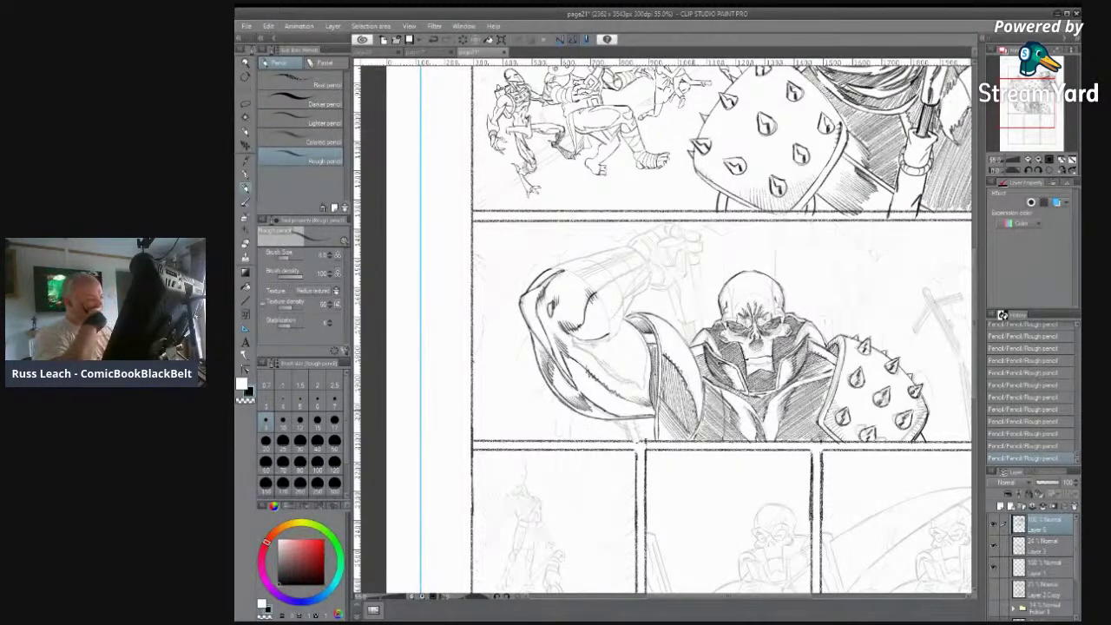
# Step: Pencil the inner muscle contours between the elbow and drape, adding short jagged shadow marks along the bicep
pyautogui.moveTo(573, 331); pyautogui.dragTo(586, 342)
pyautogui.moveTo(577, 334); pyautogui.dragTo(586, 347)
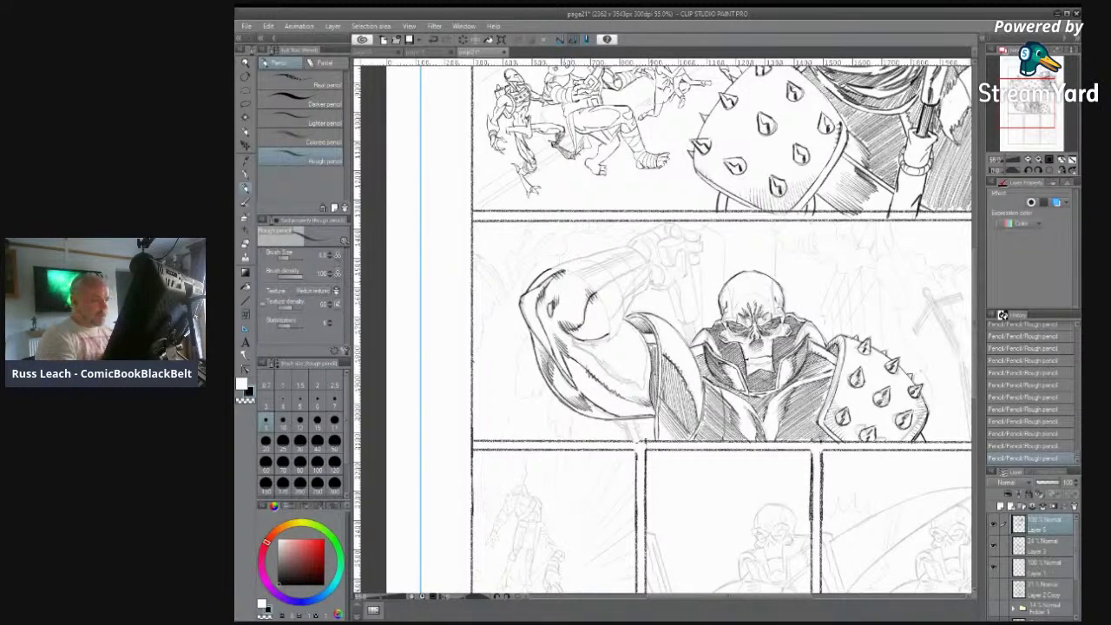
pyautogui.moveTo(573, 338)
pyautogui.mouseDown()
pyautogui.moveTo(614, 378)
pyautogui.moveTo(643, 386)
pyautogui.mouseUp()
pyautogui.moveTo(620, 321)
pyautogui.mouseDown()
pyautogui.moveTo(641, 341)
pyautogui.moveTo(644, 391)
pyautogui.moveTo(647, 376)
pyautogui.mouseUp()
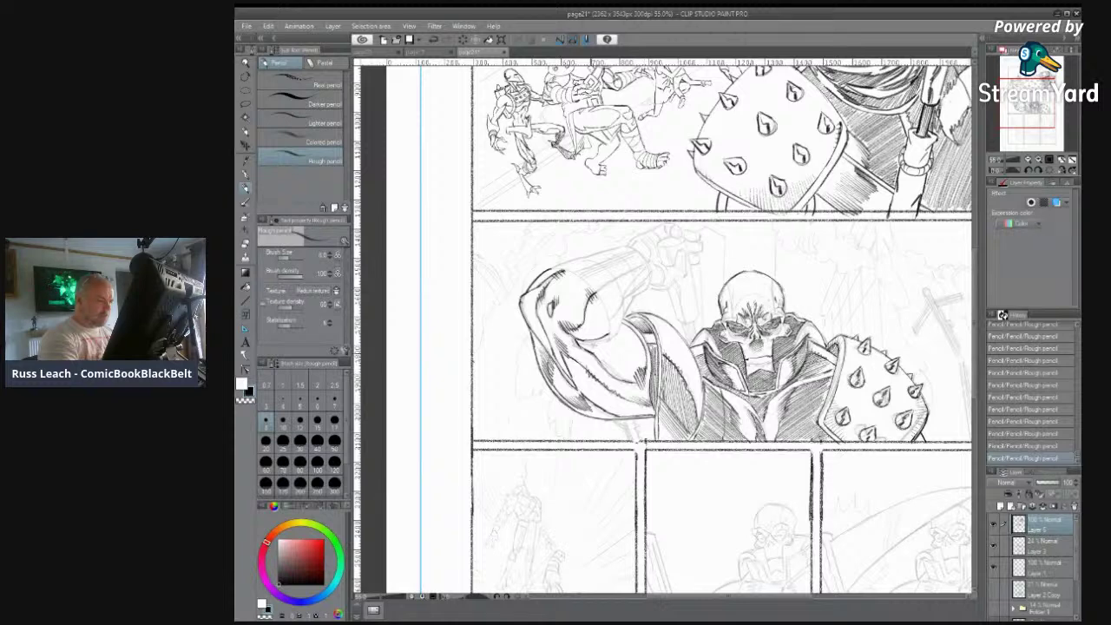
pyautogui.moveTo(592, 348); pyautogui.dragTo(607, 370)
pyautogui.moveTo(605, 365); pyautogui.dragTo(614, 380)
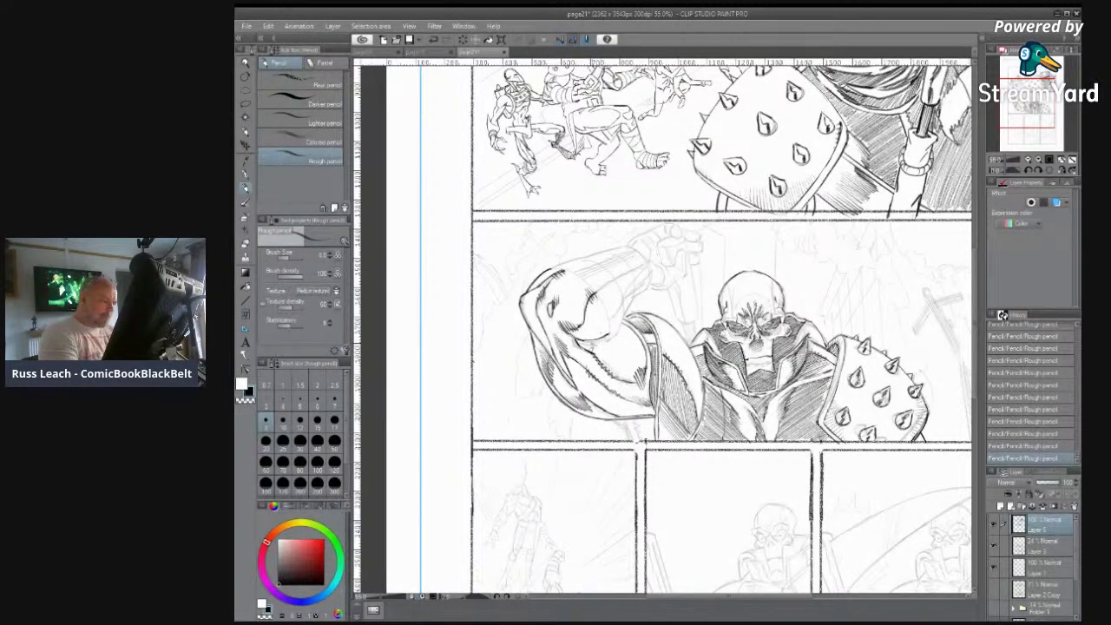
# Step: Outline both edges of the raised forearm and draw curved bands across it from the elbow to the wrist
pyautogui.moveTo(579, 337)
pyautogui.mouseDown()
pyautogui.moveTo(611, 335)
pyautogui.moveTo(646, 286)
pyautogui.mouseUp()
pyautogui.moveTo(552, 266); pyautogui.dragTo(623, 244)
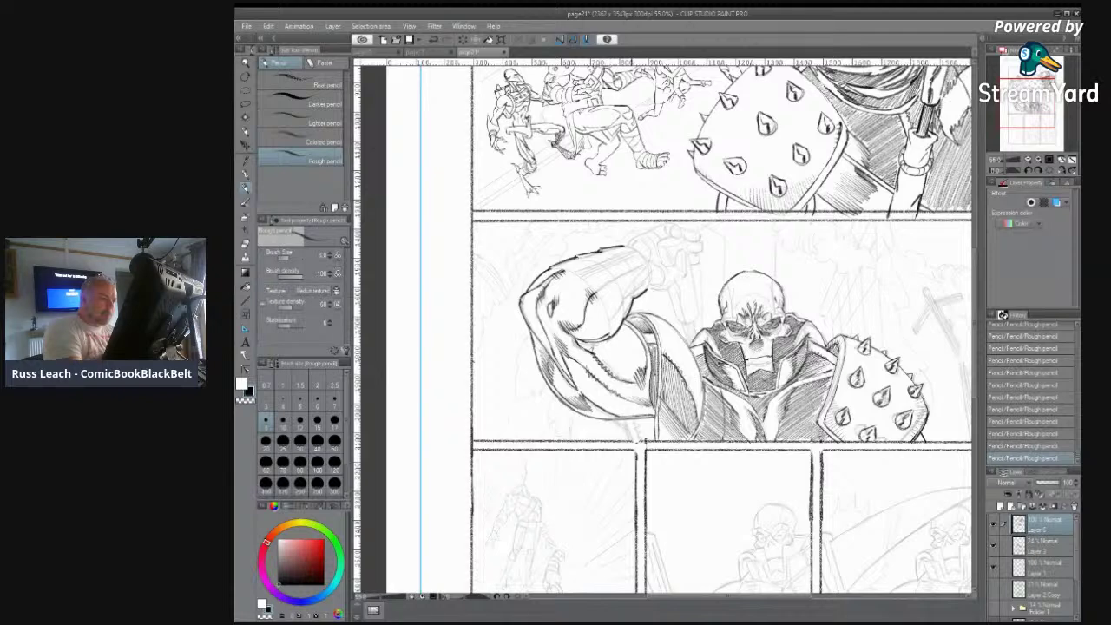
pyautogui.moveTo(554, 271)
pyautogui.mouseDown()
pyautogui.moveTo(579, 267)
pyautogui.moveTo(608, 327)
pyautogui.mouseUp()
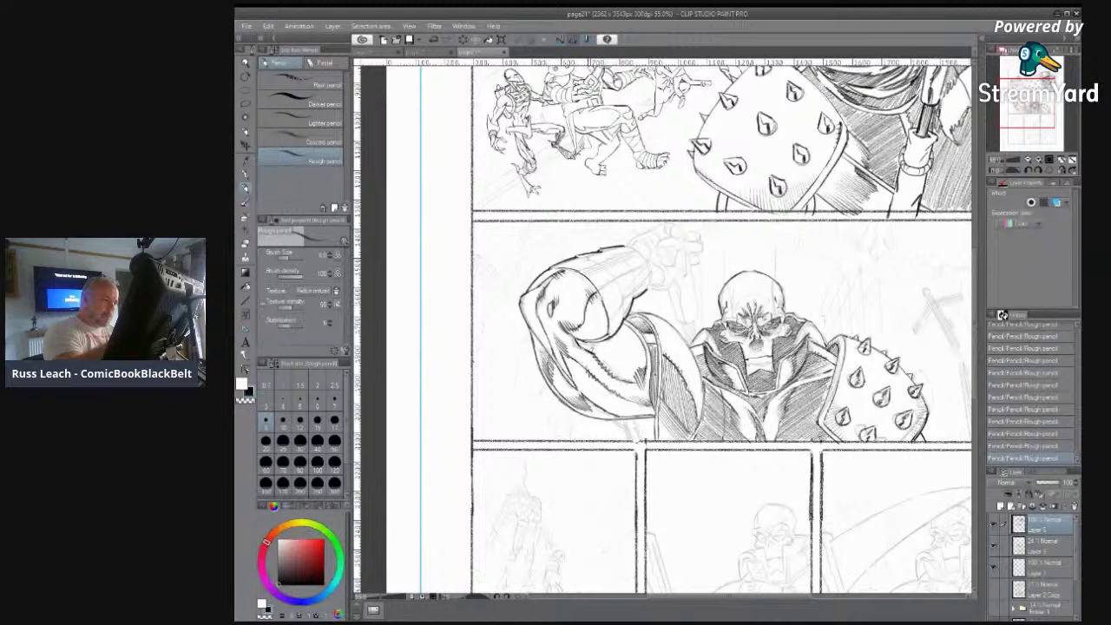
pyautogui.moveTo(585, 255); pyautogui.dragTo(595, 261)
pyautogui.moveTo(592, 256)
pyautogui.mouseDown()
pyautogui.moveTo(619, 276)
pyautogui.moveTo(622, 315)
pyautogui.mouseUp()
pyautogui.moveTo(622, 275)
pyautogui.mouseDown()
pyautogui.moveTo(618, 291)
pyautogui.moveTo(626, 250)
pyautogui.moveTo(634, 291)
pyautogui.mouseUp()
pyautogui.moveTo(627, 258)
pyautogui.mouseDown()
pyautogui.moveTo(632, 270)
pyautogui.moveTo(621, 250)
pyautogui.moveTo(615, 273)
pyautogui.moveTo(649, 258)
pyautogui.moveTo(648, 285)
pyautogui.mouseUp()
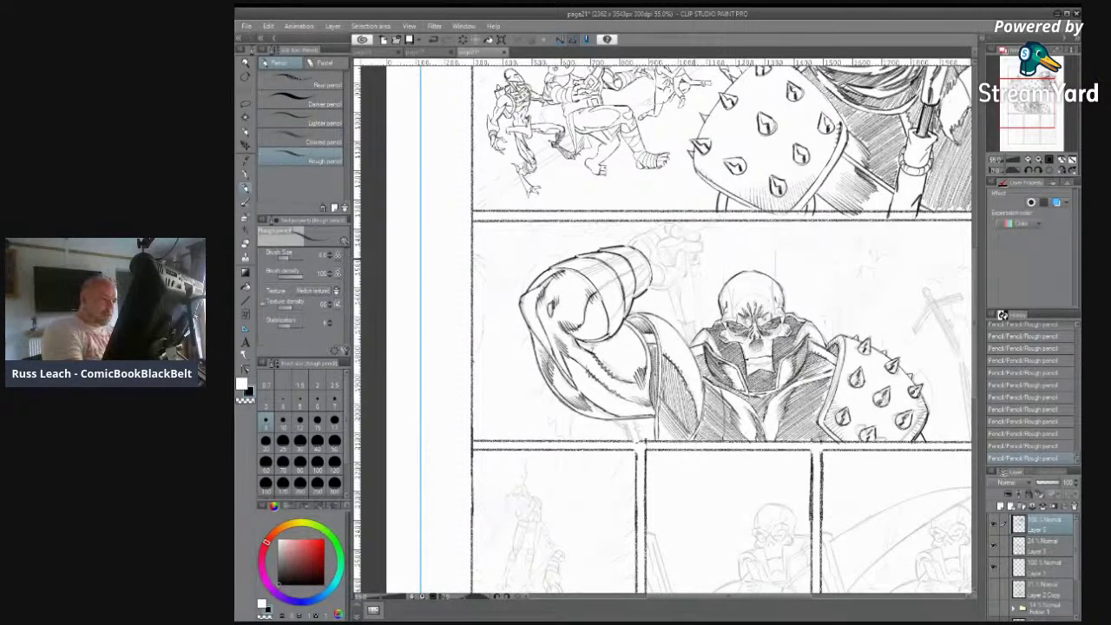
# Step: Hatch the banded forearm along its length, darkening the upper bands and the underside near the wrist
pyautogui.moveTo(580, 264); pyautogui.dragTo(633, 250)
pyautogui.moveTo(576, 271)
pyautogui.mouseDown()
pyautogui.moveTo(635, 249)
pyautogui.moveTo(587, 276)
pyautogui.mouseUp()
pyautogui.moveTo(637, 250); pyautogui.dragTo(589, 277)
pyautogui.moveTo(642, 250); pyautogui.dragTo(595, 285)
pyautogui.moveTo(648, 254)
pyautogui.mouseDown()
pyautogui.moveTo(599, 293)
pyautogui.moveTo(625, 278)
pyautogui.mouseUp()
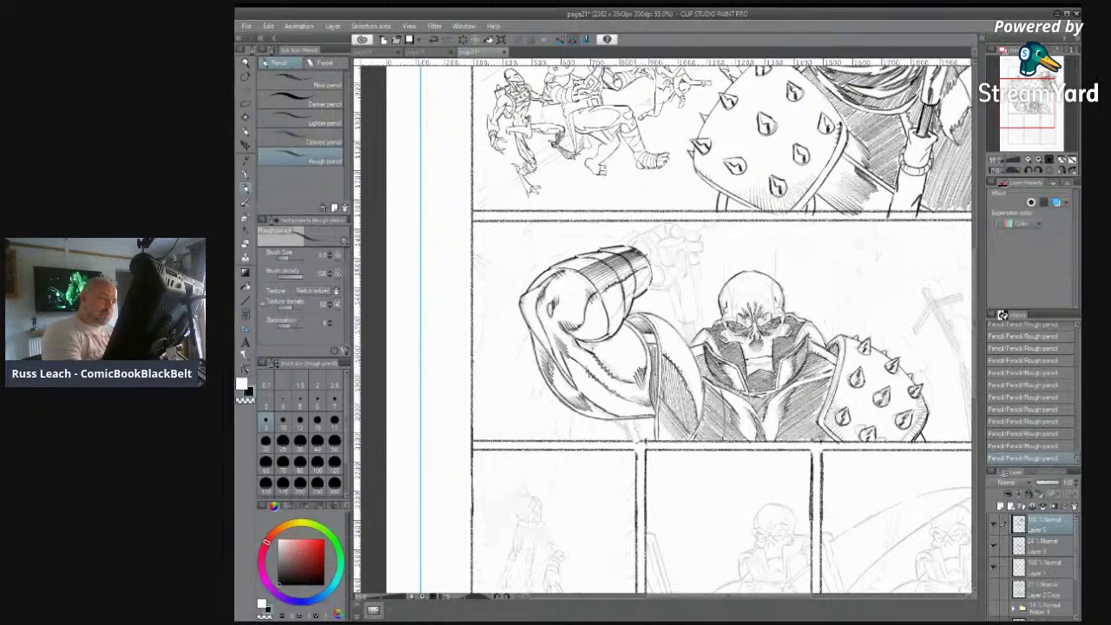
pyautogui.moveTo(625, 293); pyautogui.dragTo(614, 312)
pyautogui.moveTo(646, 269)
pyautogui.mouseDown()
pyautogui.moveTo(619, 294)
pyautogui.moveTo(609, 326)
pyautogui.moveTo(618, 311)
pyautogui.mouseUp()
pyautogui.moveTo(622, 309); pyautogui.dragTo(607, 329)
pyautogui.moveTo(632, 272)
pyautogui.mouseDown()
pyautogui.moveTo(600, 298)
pyautogui.moveTo(608, 315)
pyautogui.mouseUp()
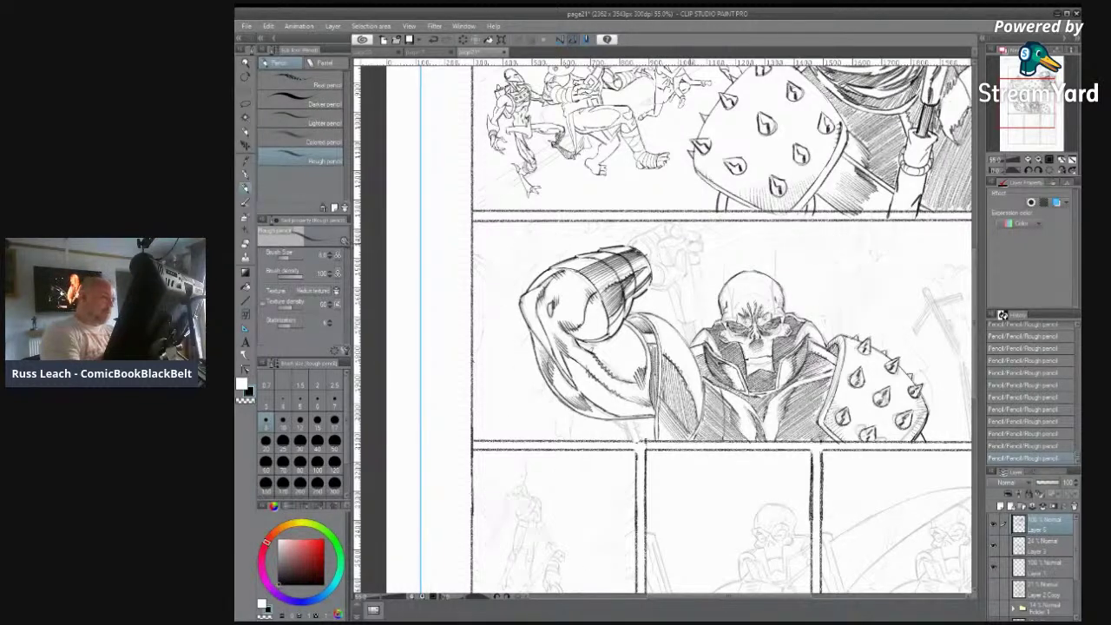
# Step: Hatch shadows from the elbow tip down the outer upper arm and along its lower edge towards the drape
pyautogui.moveTo(524, 298)
pyautogui.mouseDown()
pyautogui.moveTo(554, 276)
pyautogui.moveTo(527, 290)
pyautogui.moveTo(528, 307)
pyautogui.mouseUp()
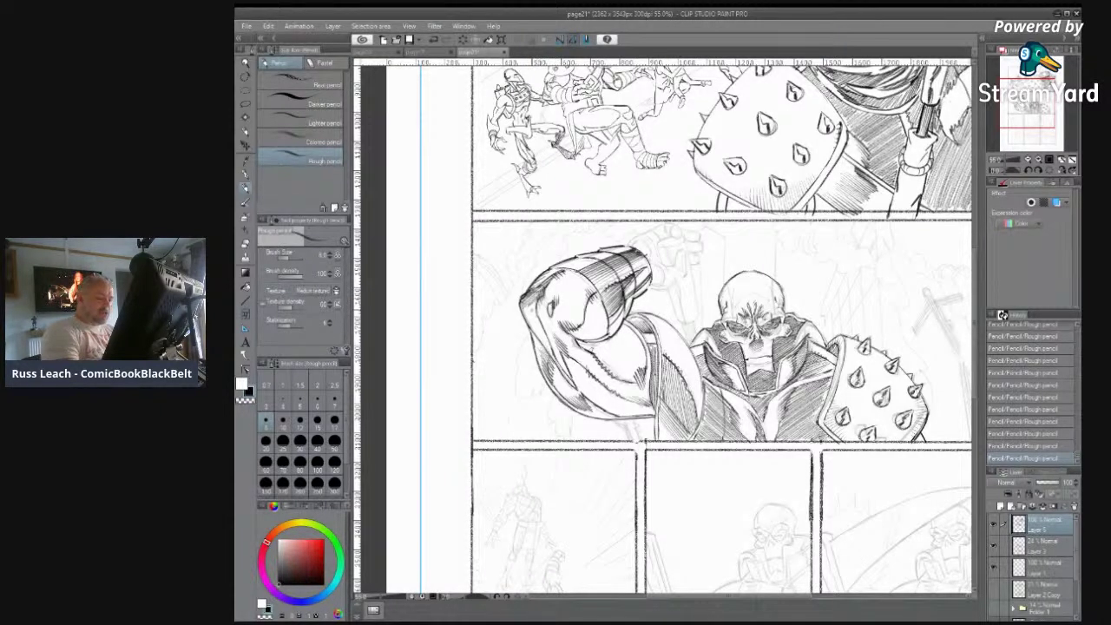
pyautogui.click(1023, 409)
pyautogui.click(1023, 457)
pyautogui.moveTo(540, 287)
pyautogui.mouseDown()
pyautogui.moveTo(523, 309)
pyautogui.moveTo(542, 355)
pyautogui.mouseUp()
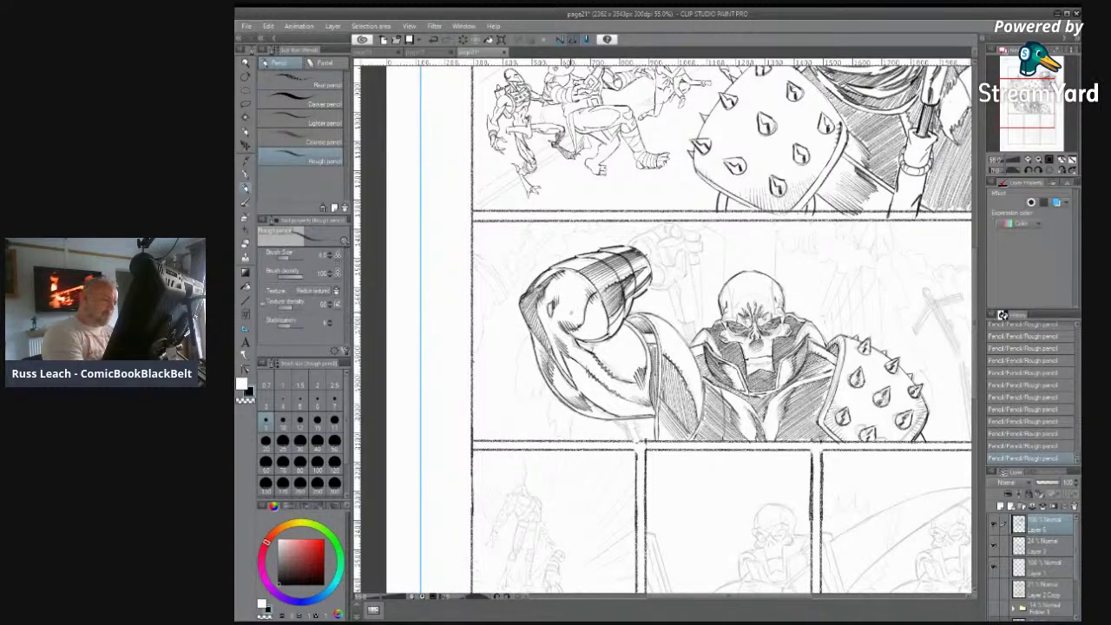
pyautogui.moveTo(558, 348)
pyautogui.mouseDown()
pyautogui.moveTo(550, 365)
pyautogui.moveTo(570, 392)
pyautogui.moveTo(552, 395)
pyautogui.moveTo(559, 401)
pyautogui.mouseUp()
pyautogui.moveTo(570, 380); pyautogui.dragTo(556, 401)
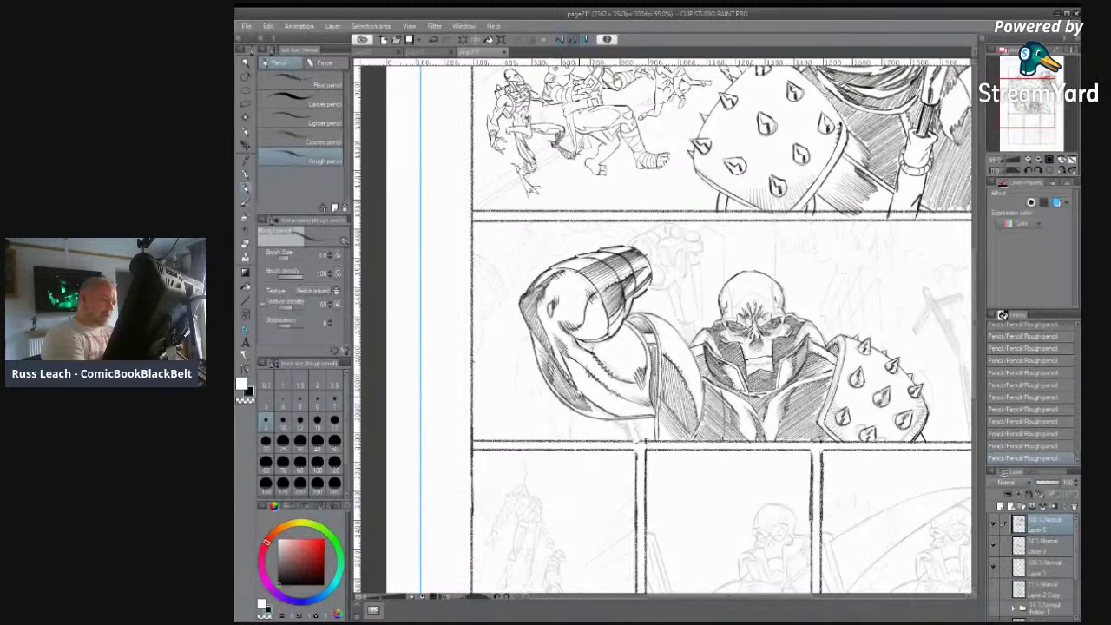
pyautogui.moveTo(584, 350)
pyautogui.mouseDown()
pyautogui.moveTo(563, 397)
pyautogui.moveTo(573, 408)
pyautogui.mouseUp()
pyautogui.moveTo(613, 365)
pyautogui.mouseDown()
pyautogui.moveTo(580, 413)
pyautogui.moveTo(646, 415)
pyautogui.mouseUp()
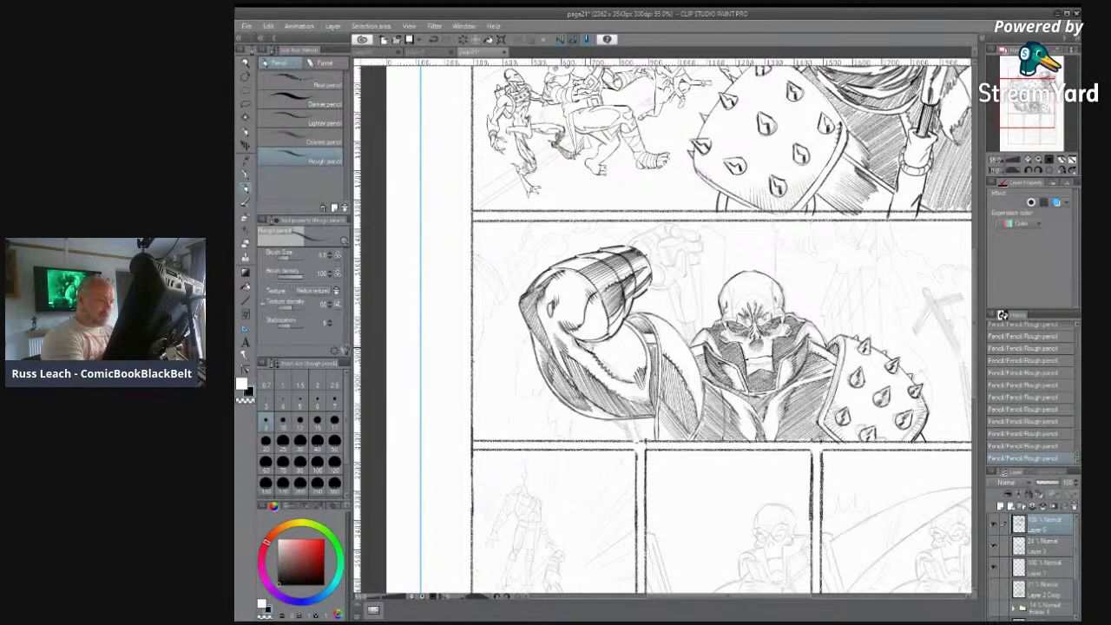
# Step: Hatch the inner bicep area and the elbow's shadowed side, then pencil the short strip beneath the arm at the panel border
pyautogui.moveTo(599, 349); pyautogui.dragTo(599, 380)
pyautogui.moveTo(630, 338); pyautogui.dragTo(612, 377)
pyautogui.moveTo(634, 350); pyautogui.dragTo(619, 381)
pyautogui.moveTo(639, 329)
pyautogui.mouseDown()
pyautogui.moveTo(622, 372)
pyautogui.moveTo(633, 352)
pyautogui.moveTo(640, 364)
pyautogui.mouseUp()
pyautogui.moveTo(601, 295)
pyautogui.mouseDown()
pyautogui.moveTo(573, 333)
pyautogui.moveTo(597, 342)
pyautogui.mouseUp()
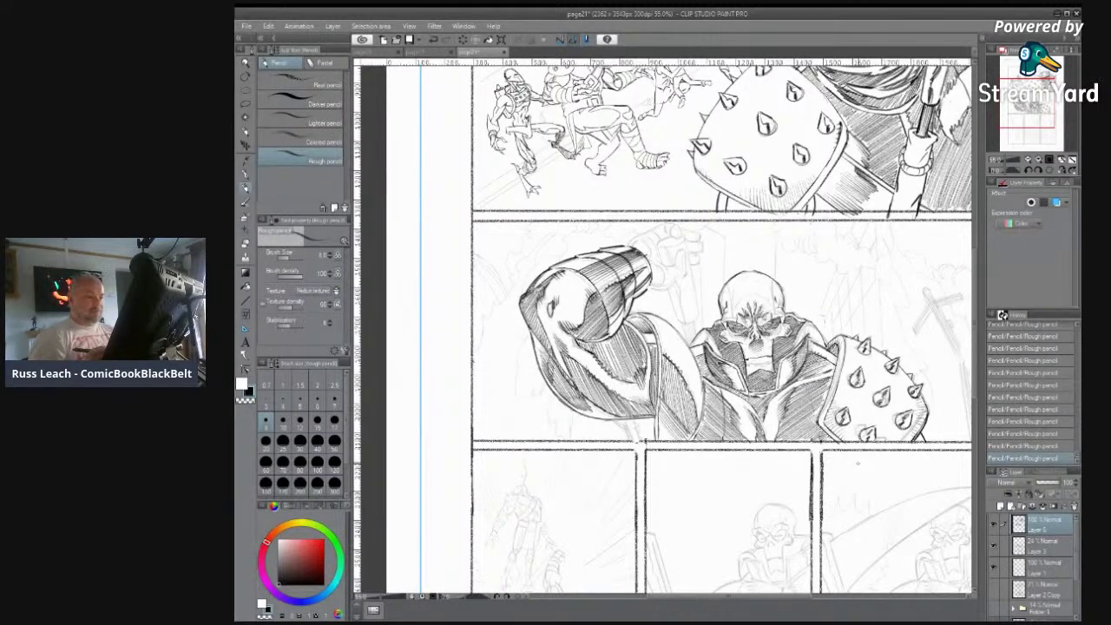
pyautogui.moveTo(637, 419)
pyautogui.mouseDown()
pyautogui.moveTo(639, 439)
pyautogui.moveTo(651, 439)
pyautogui.moveTo(624, 429)
pyautogui.moveTo(631, 440)
pyautogui.mouseUp()
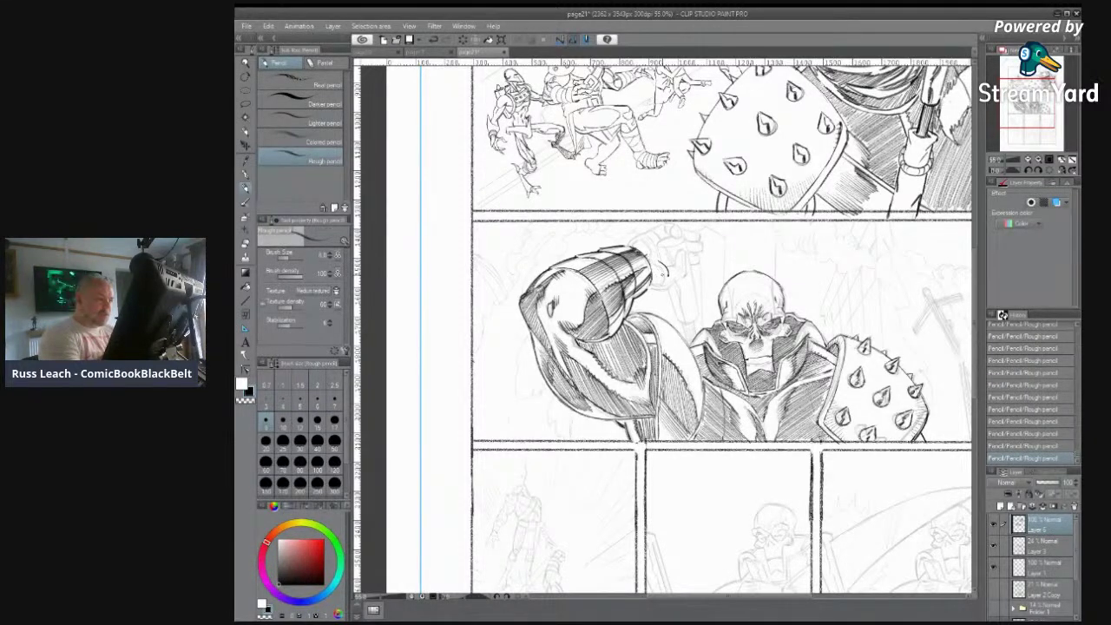
# Step: Draw the raised hand above the forearm with its curled fingers, thumb and palm contours, and shade its creases
pyautogui.moveTo(626, 248)
pyautogui.mouseDown()
pyautogui.moveTo(662, 224)
pyautogui.moveTo(642, 236)
pyautogui.moveTo(668, 240)
pyautogui.mouseUp()
pyautogui.moveTo(681, 231)
pyautogui.mouseDown()
pyautogui.moveTo(672, 241)
pyautogui.moveTo(665, 229)
pyautogui.mouseUp()
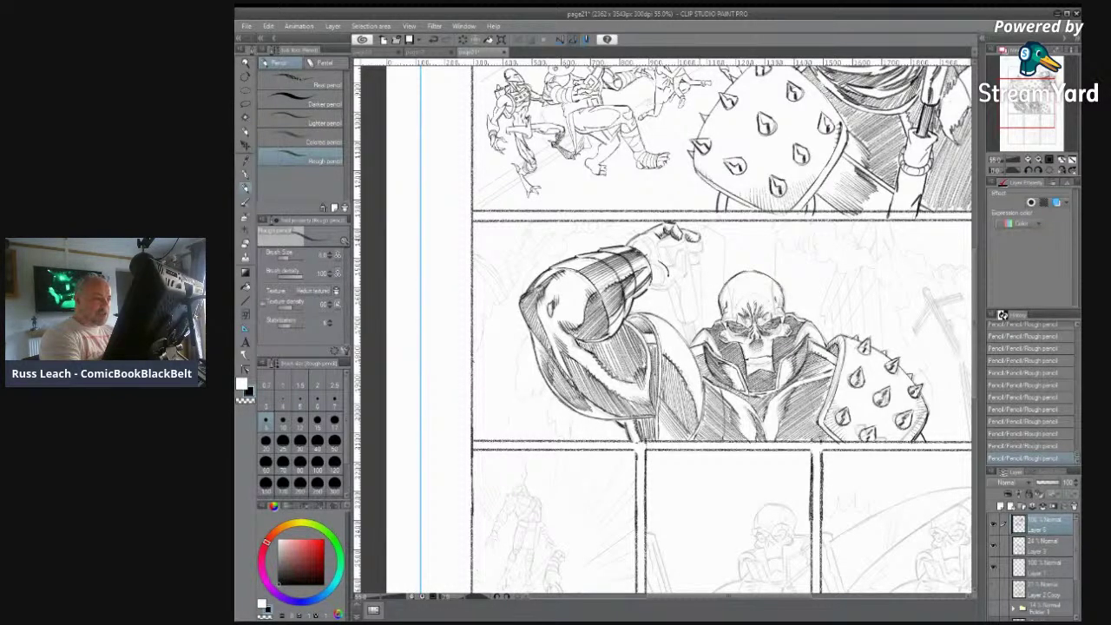
pyautogui.moveTo(689, 253)
pyautogui.mouseDown()
pyautogui.moveTo(701, 244)
pyautogui.moveTo(699, 263)
pyautogui.mouseUp()
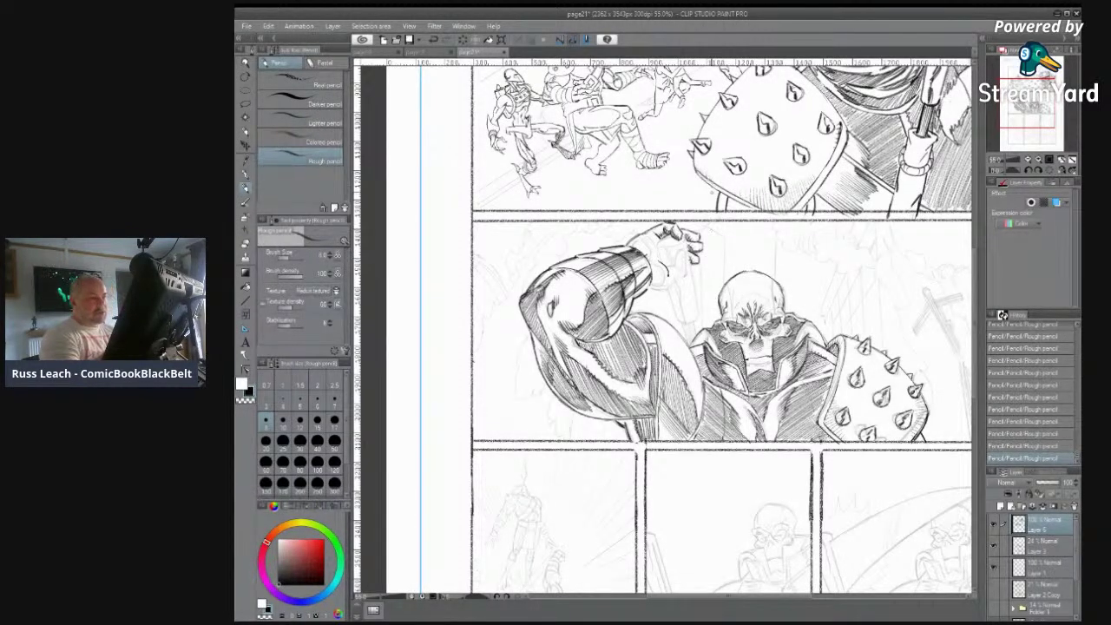
pyautogui.moveTo(665, 262); pyautogui.dragTo(659, 277)
pyautogui.moveTo(665, 264); pyautogui.dragTo(656, 284)
pyautogui.moveTo(659, 274)
pyautogui.mouseDown()
pyautogui.moveTo(656, 282)
pyautogui.moveTo(679, 261)
pyautogui.moveTo(670, 279)
pyautogui.mouseUp()
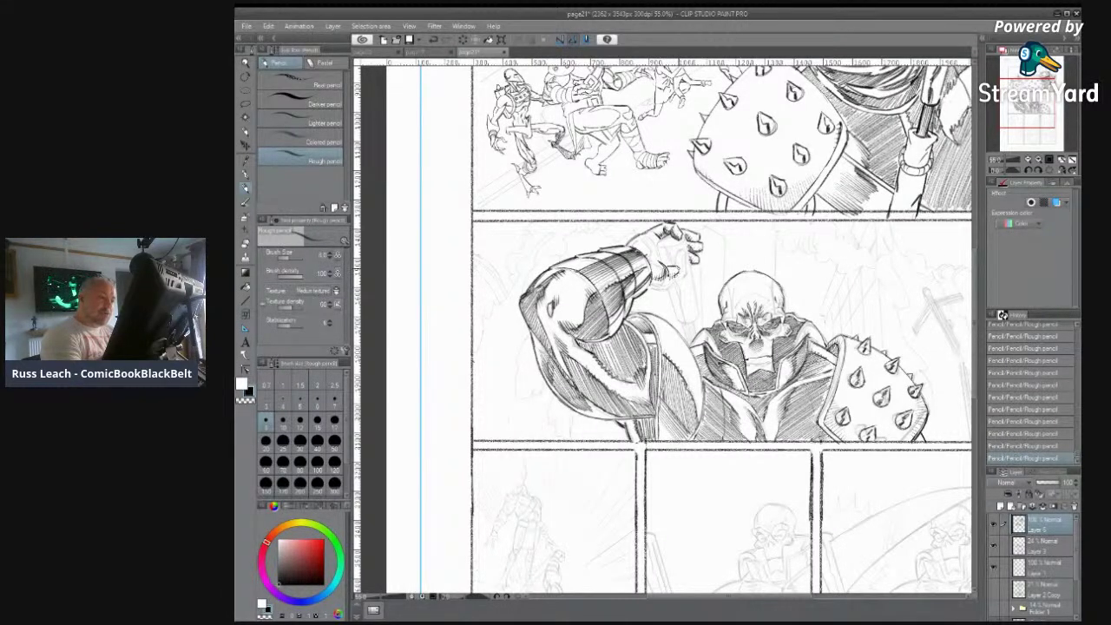
pyautogui.moveTo(677, 252)
pyautogui.mouseDown()
pyautogui.moveTo(675, 266)
pyautogui.moveTo(692, 259)
pyautogui.moveTo(665, 289)
pyautogui.moveTo(686, 275)
pyautogui.mouseUp()
pyautogui.moveTo(641, 238)
pyautogui.mouseDown()
pyautogui.moveTo(653, 263)
pyautogui.moveTo(655, 251)
pyautogui.mouseUp()
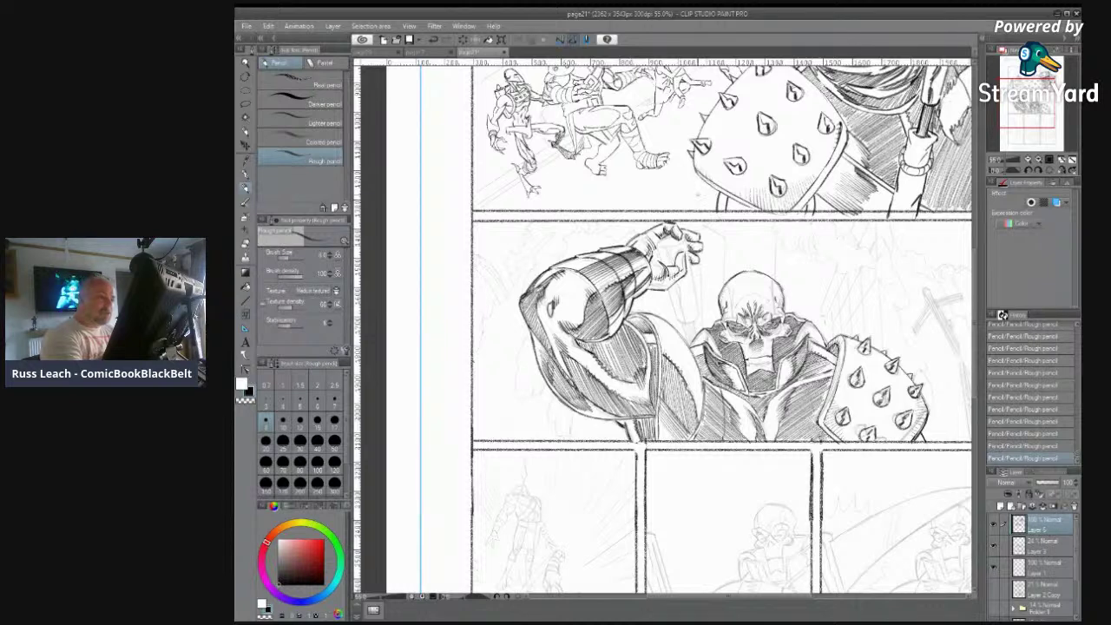
# Step: Pencil the weapon handle gripped in the raised hand, erasing its stray edge strokes and finishing its lower end behind the shoulder
pyautogui.moveTo(655, 231)
pyautogui.mouseDown()
pyautogui.moveTo(680, 225)
pyautogui.moveTo(701, 245)
pyautogui.moveTo(654, 250)
pyautogui.moveTo(680, 244)
pyautogui.moveTo(658, 262)
pyautogui.moveTo(695, 277)
pyautogui.moveTo(677, 320)
pyautogui.mouseUp()
pyautogui.moveTo(695, 283); pyautogui.dragTo(700, 310)
pyautogui.moveTo(691, 264); pyautogui.dragTo(700, 315)
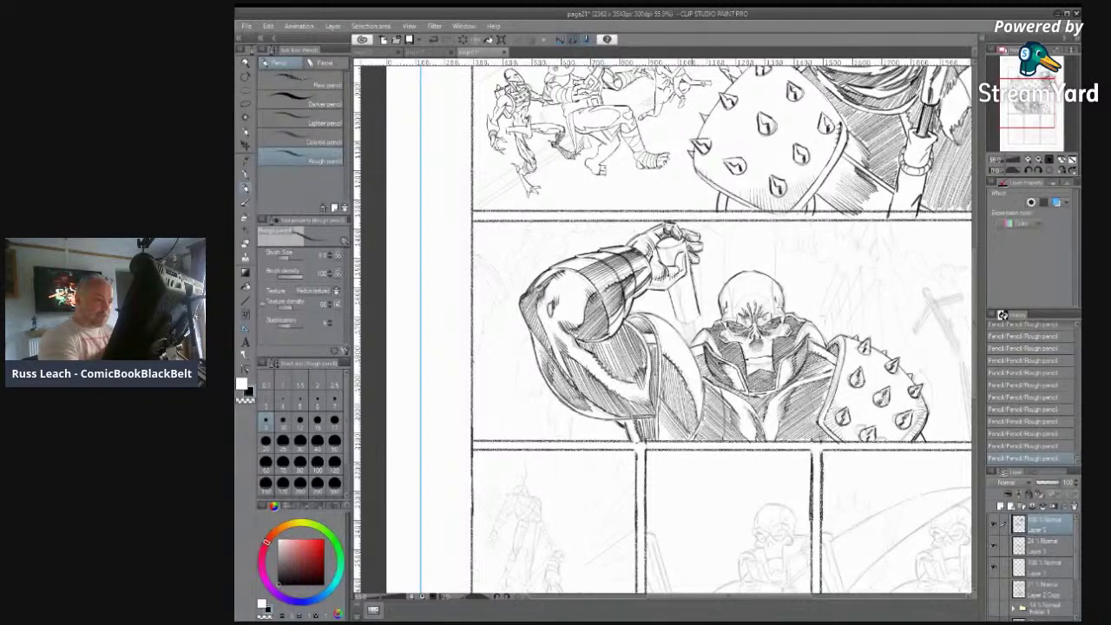
pyautogui.moveTo(692, 268); pyautogui.dragTo(700, 315)
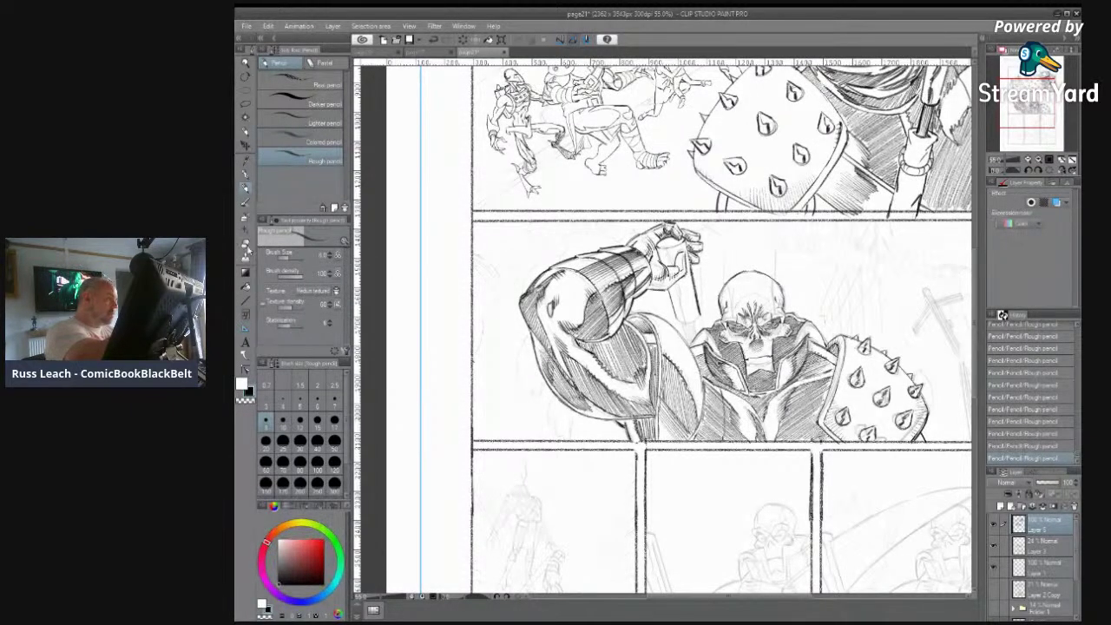
pyautogui.press('e')
pyautogui.moveTo(691, 266); pyautogui.dragTo(703, 319)
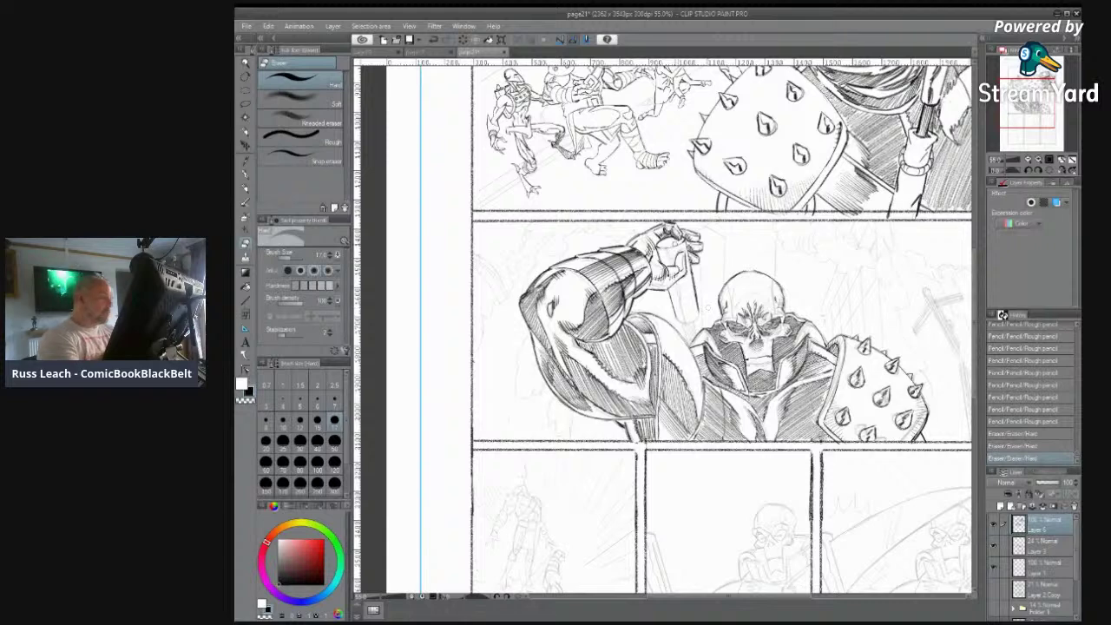
pyautogui.click(249, 187)
pyautogui.moveTo(673, 249)
pyautogui.mouseDown()
pyautogui.moveTo(685, 304)
pyautogui.moveTo(679, 284)
pyautogui.mouseUp()
pyautogui.moveTo(686, 323)
pyautogui.mouseDown()
pyautogui.moveTo(662, 261)
pyautogui.moveTo(685, 322)
pyautogui.moveTo(697, 320)
pyautogui.moveTo(692, 341)
pyautogui.moveTo(692, 323)
pyautogui.mouseUp()
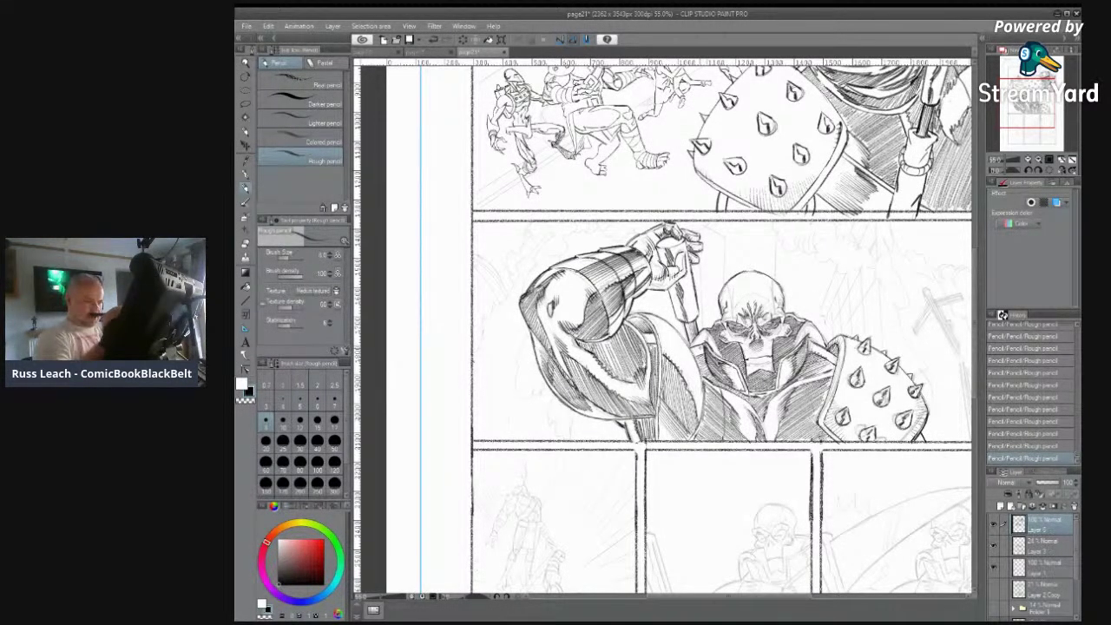
# Step: Draw jagged, wavy background outlines on both sides of the skull-faced figure in the middle panel
pyautogui.moveTo(791, 596); pyautogui.dragTo(809, 597)
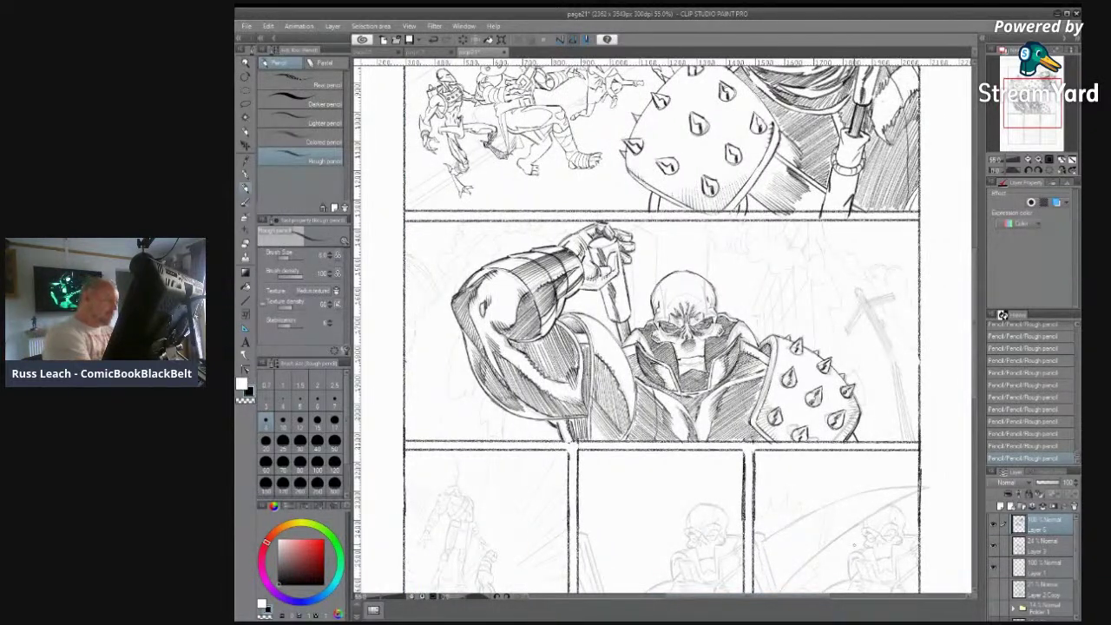
pyautogui.moveTo(407, 352)
pyautogui.mouseDown()
pyautogui.moveTo(454, 257)
pyautogui.moveTo(493, 227)
pyautogui.moveTo(454, 290)
pyautogui.mouseUp()
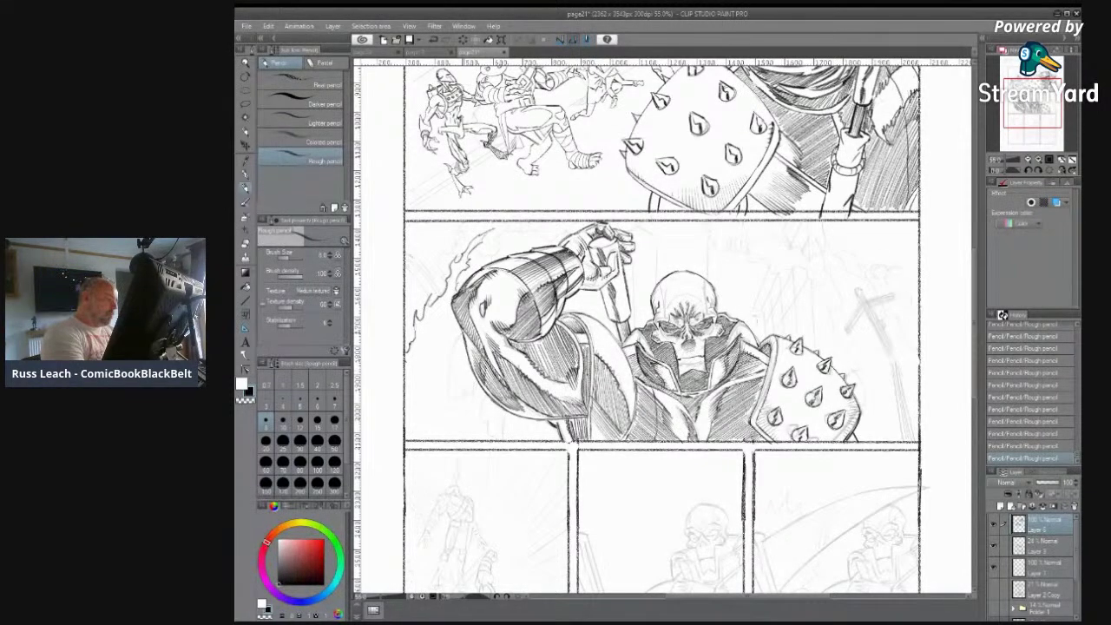
pyautogui.moveTo(457, 342)
pyautogui.mouseDown()
pyautogui.moveTo(447, 389)
pyautogui.moveTo(467, 390)
pyautogui.moveTo(495, 439)
pyautogui.mouseUp()
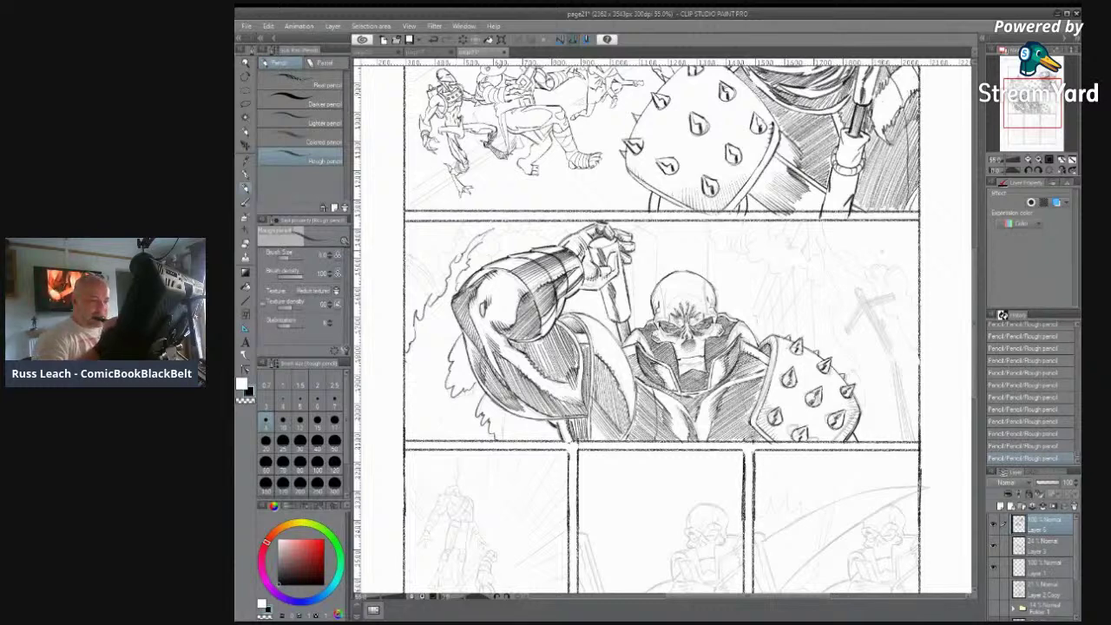
pyautogui.moveTo(858, 400)
pyautogui.mouseDown()
pyautogui.moveTo(867, 404)
pyautogui.moveTo(813, 234)
pyautogui.moveTo(823, 224)
pyautogui.moveTo(920, 350)
pyautogui.mouseUp()
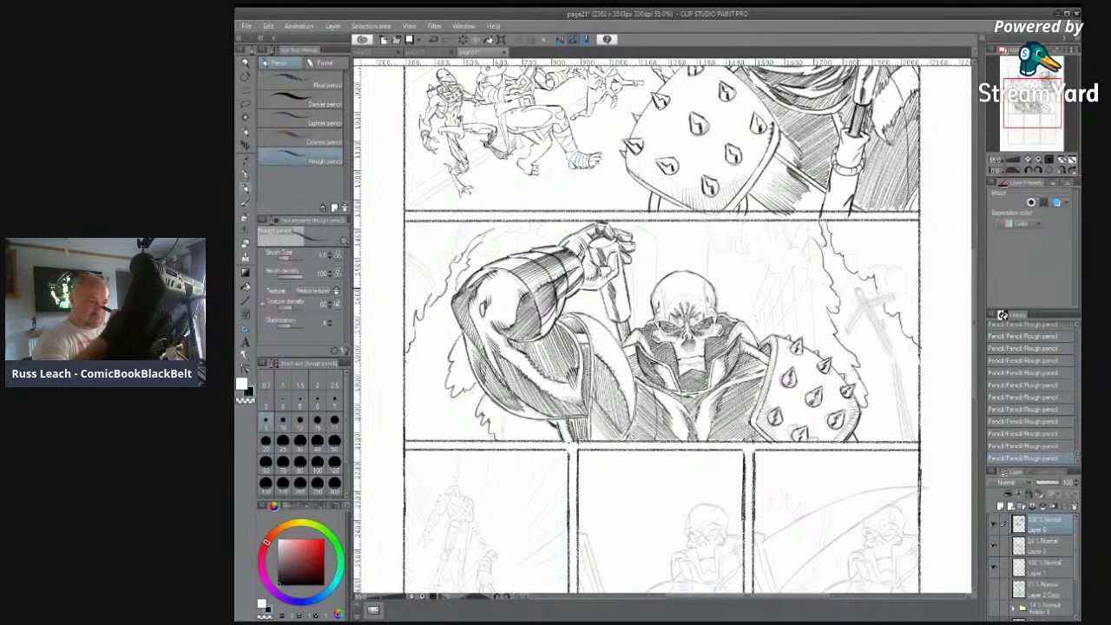
# Step: Draw the leaning cross beside the spiked shield, darkening its long curved post and adding the slanted crossbar
pyautogui.moveTo(855, 287); pyautogui.dragTo(890, 360)
pyautogui.moveTo(861, 292)
pyautogui.mouseDown()
pyautogui.moveTo(893, 349)
pyautogui.moveTo(903, 447)
pyautogui.mouseUp()
pyautogui.moveTo(896, 359); pyautogui.dragTo(915, 441)
pyautogui.moveTo(863, 307); pyautogui.dragTo(887, 349)
pyautogui.moveTo(858, 295); pyautogui.dragTo(890, 347)
pyautogui.moveTo(884, 345); pyautogui.dragTo(903, 440)
pyautogui.moveTo(893, 375); pyautogui.dragTo(908, 440)
pyautogui.moveTo(899, 388); pyautogui.dragTo(912, 442)
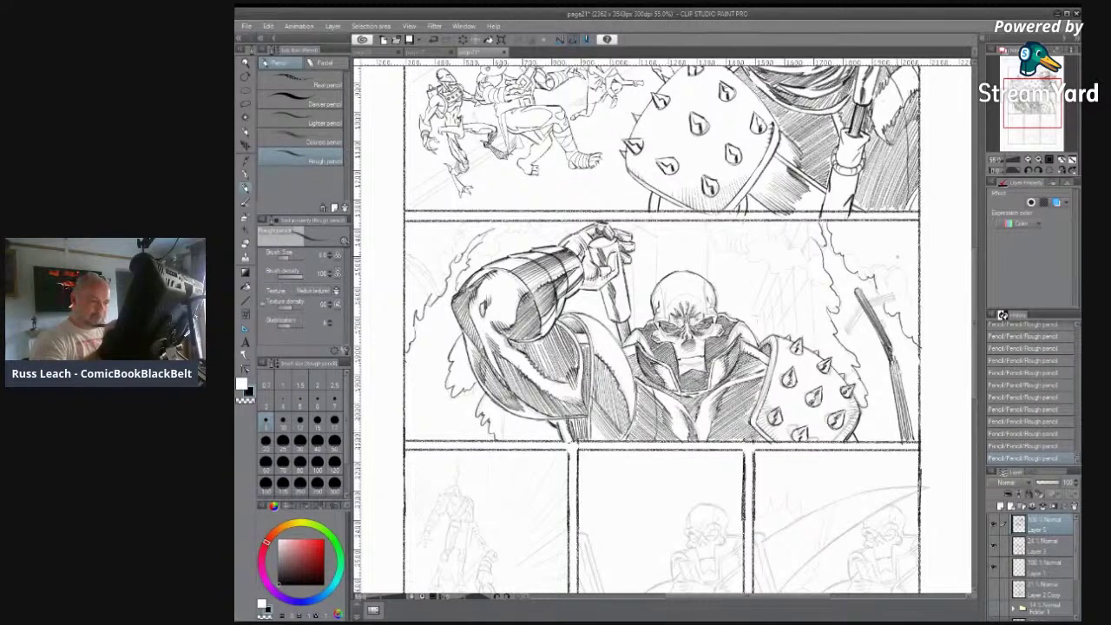
pyautogui.moveTo(859, 301)
pyautogui.mouseDown()
pyautogui.moveTo(846, 332)
pyautogui.moveTo(894, 293)
pyautogui.mouseUp()
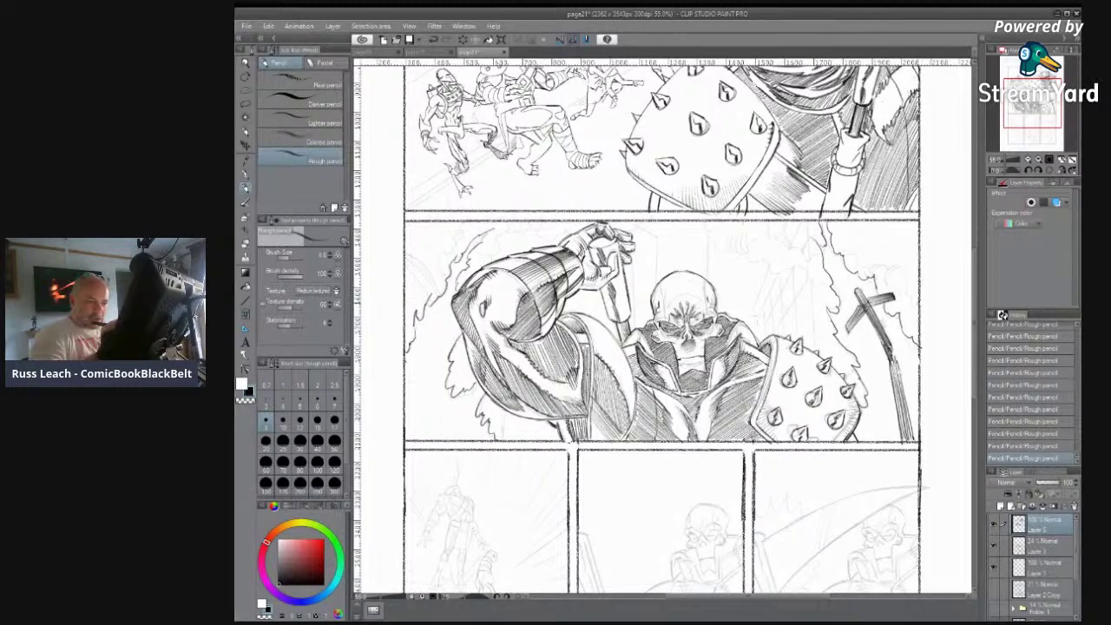
# Step: Set the brush size to 7 and pencil billowing smoke clouds across the middle panel's background between the skull-faced figure and the cross
pyautogui.click(335, 400)
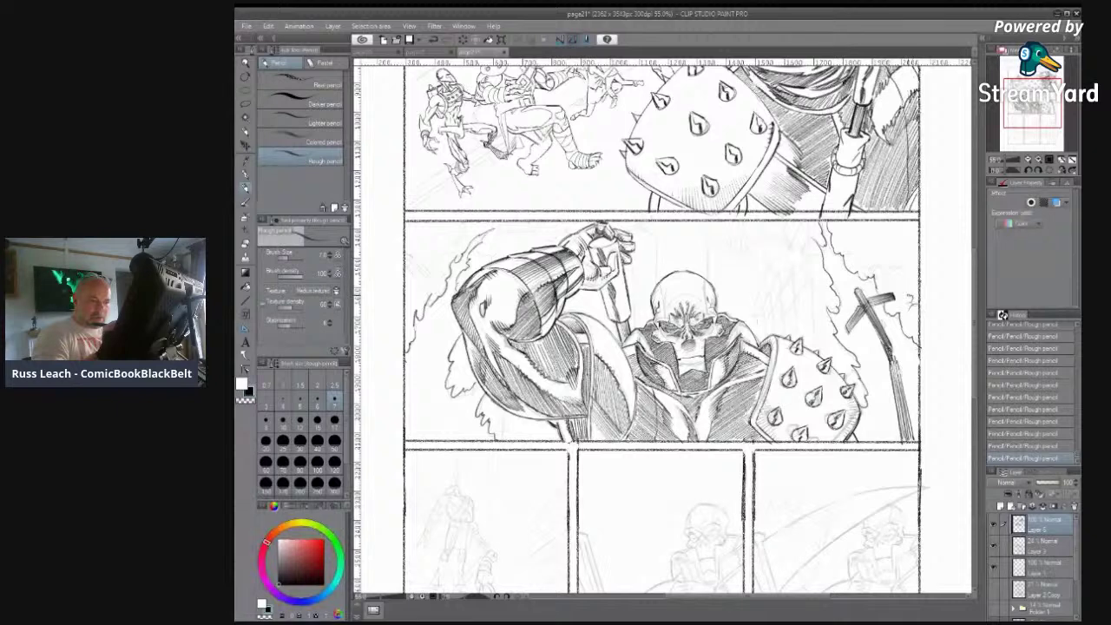
pyautogui.moveTo(908, 291)
pyautogui.mouseDown()
pyautogui.moveTo(886, 268)
pyautogui.moveTo(885, 280)
pyautogui.moveTo(847, 258)
pyautogui.mouseUp()
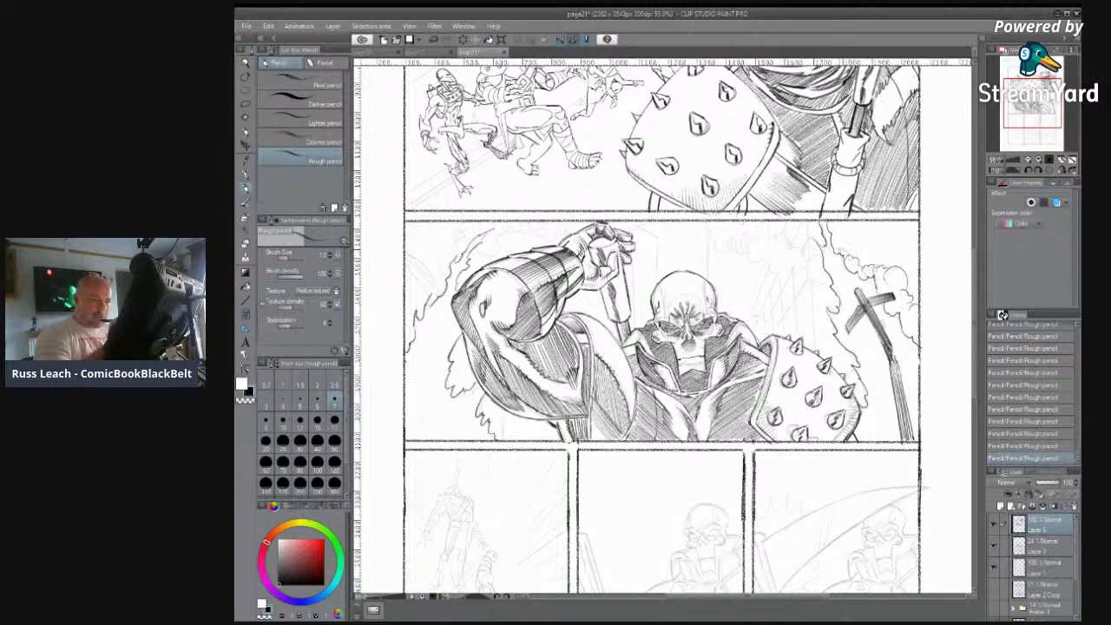
pyautogui.moveTo(796, 263)
pyautogui.mouseDown()
pyautogui.moveTo(792, 273)
pyautogui.moveTo(832, 287)
pyautogui.moveTo(780, 241)
pyautogui.moveTo(789, 234)
pyautogui.moveTo(764, 241)
pyautogui.moveTo(791, 271)
pyautogui.moveTo(749, 260)
pyautogui.moveTo(763, 260)
pyautogui.mouseUp()
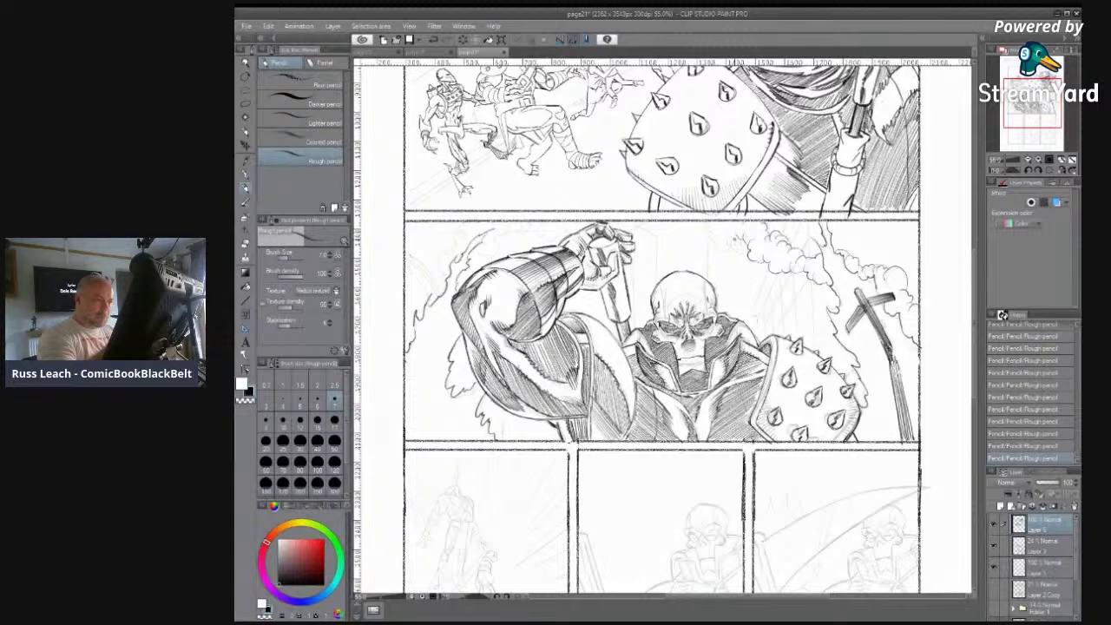
pyautogui.moveTo(737, 246)
pyautogui.mouseDown()
pyautogui.moveTo(722, 251)
pyautogui.moveTo(702, 227)
pyautogui.mouseUp()
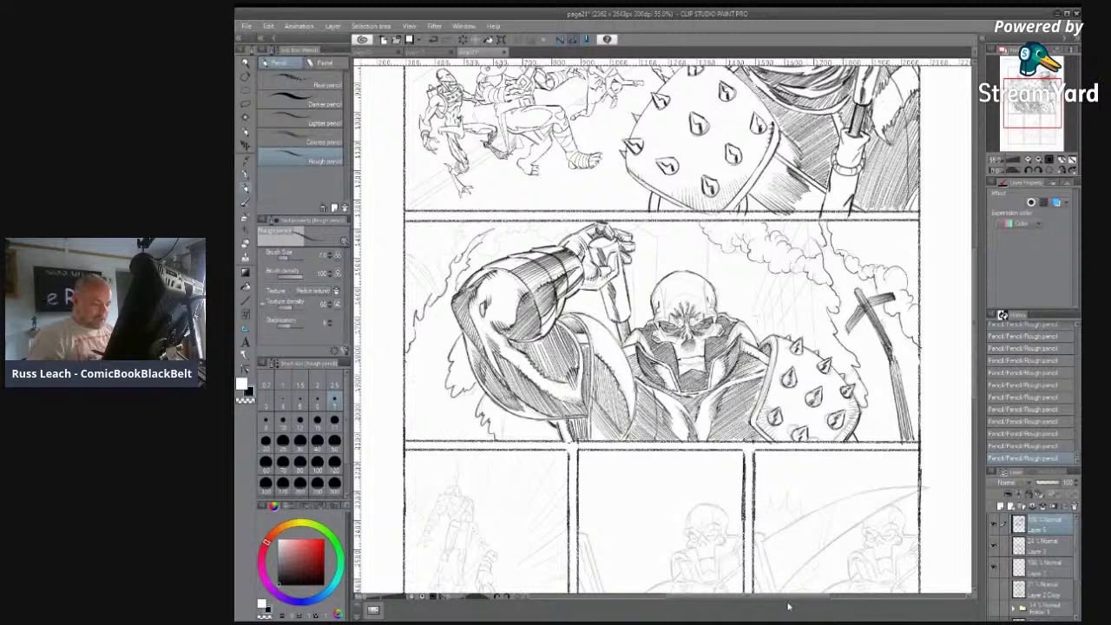
# Step: Pencil puffy smoke clouds behind the raised arm and along the middle panel's upper border beside the raised hand
pyautogui.moveTo(784, 599); pyautogui.dragTo(761, 601)
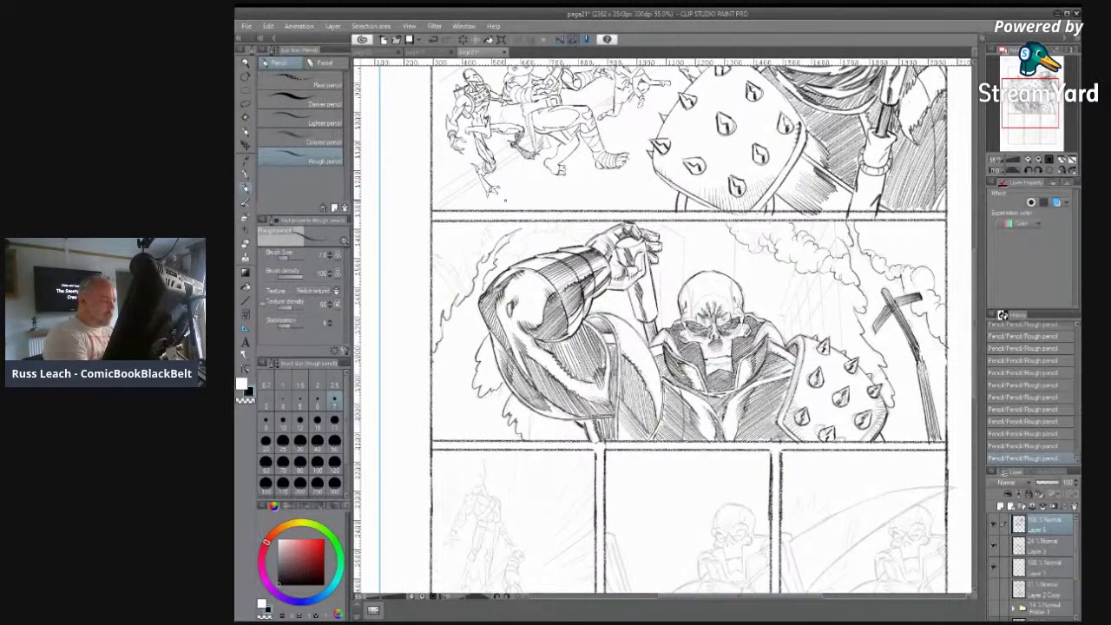
pyautogui.moveTo(469, 293)
pyautogui.mouseDown()
pyautogui.moveTo(467, 246)
pyautogui.moveTo(491, 234)
pyautogui.moveTo(481, 229)
pyautogui.mouseUp()
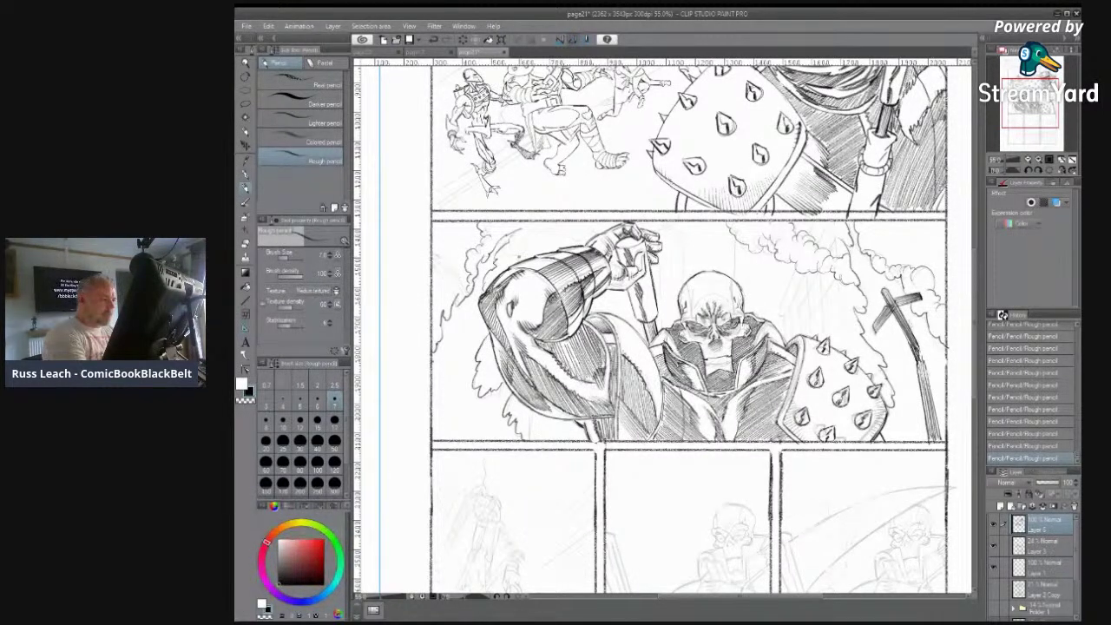
pyautogui.moveTo(525, 237)
pyautogui.mouseDown()
pyautogui.moveTo(519, 253)
pyautogui.moveTo(544, 222)
pyautogui.moveTo(684, 223)
pyautogui.mouseUp()
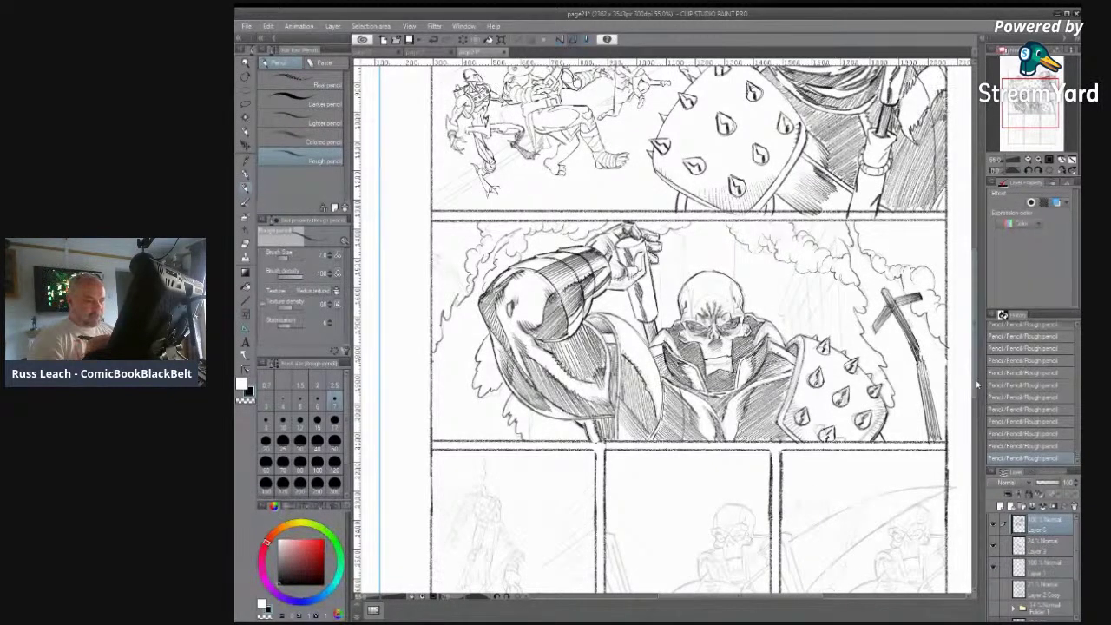
# Step: Review the lower panels' rough sketches, toggle the 24% opacity layer's visibility to compare, and make that layer active
pyautogui.scroll(-5, 976, 386)
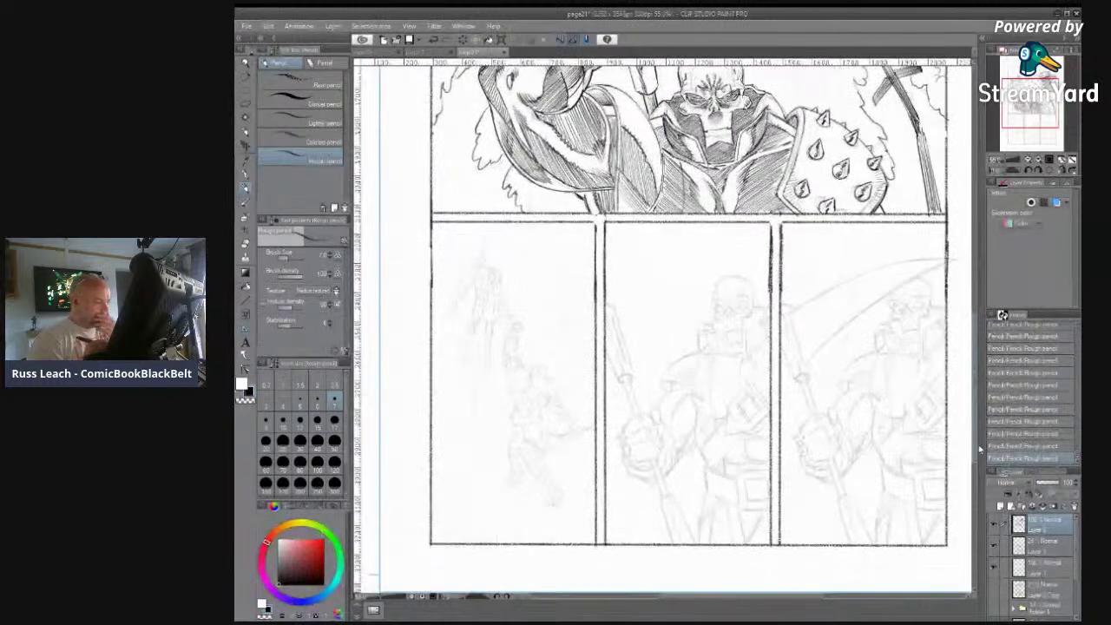
pyautogui.scroll(5, 977, 417)
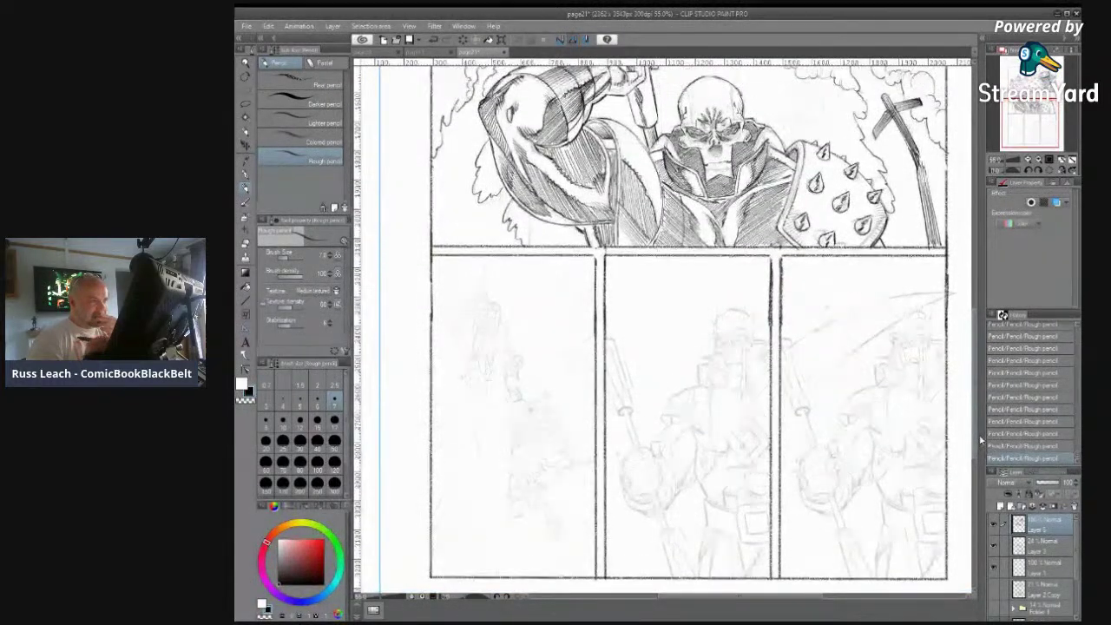
pyautogui.moveTo(971, 384); pyautogui.dragTo(971, 383)
pyautogui.click(995, 546)
pyautogui.click(995, 546)
pyautogui.click(995, 548)
pyautogui.click(995, 548)
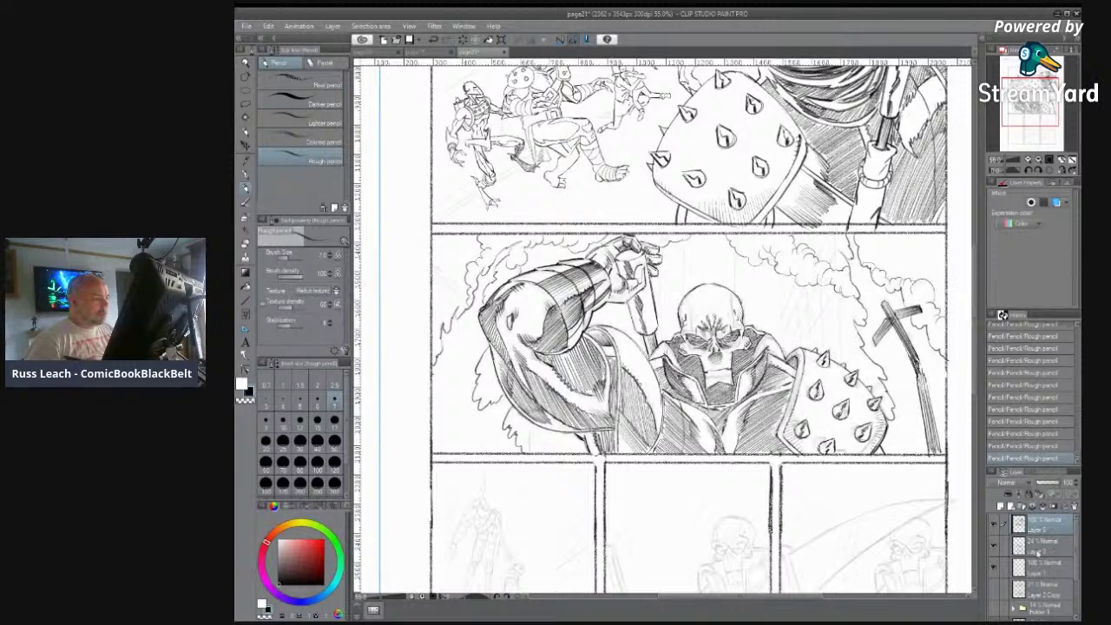
pyautogui.click(1039, 552)
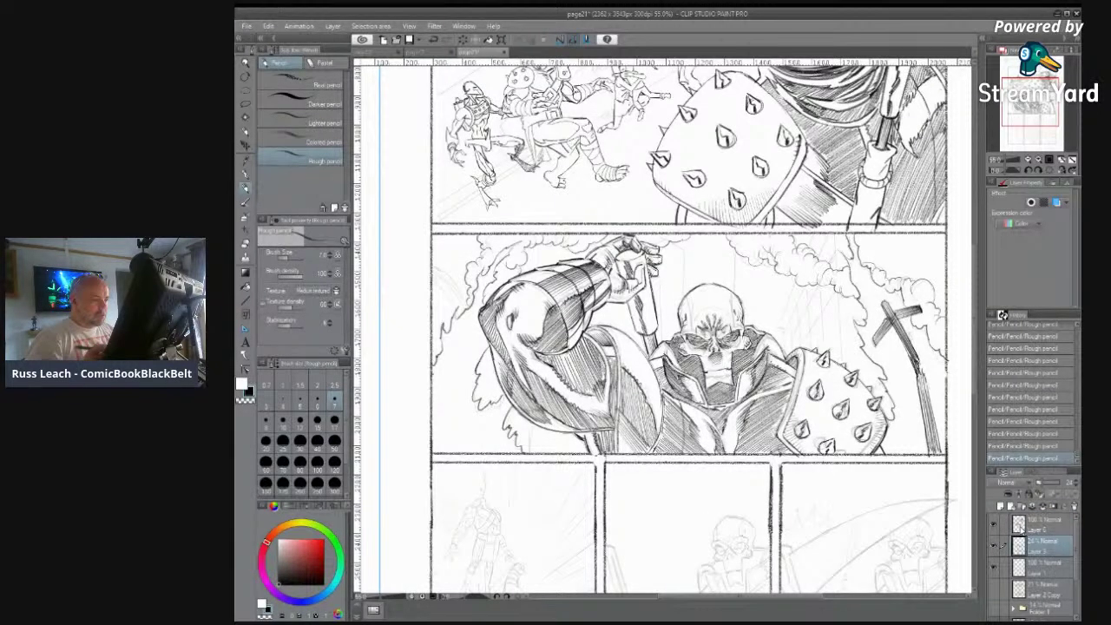